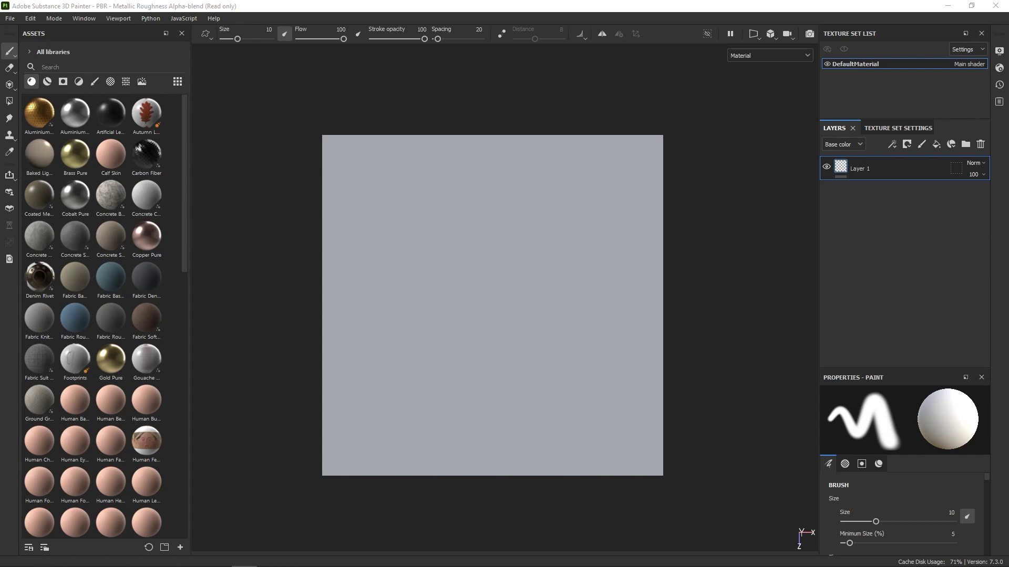
# In the texture set's channels, remove Metallic and Emissive and set Roughness and Opacity to L16.
pyautogui.click(915, 127)
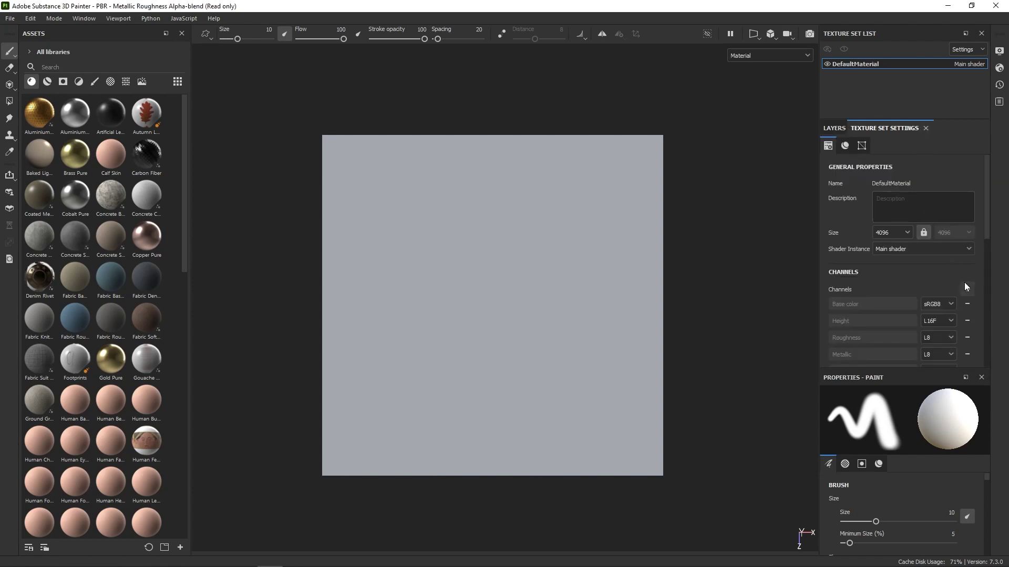
pyautogui.moveTo(986, 228); pyautogui.dragTo(984, 263)
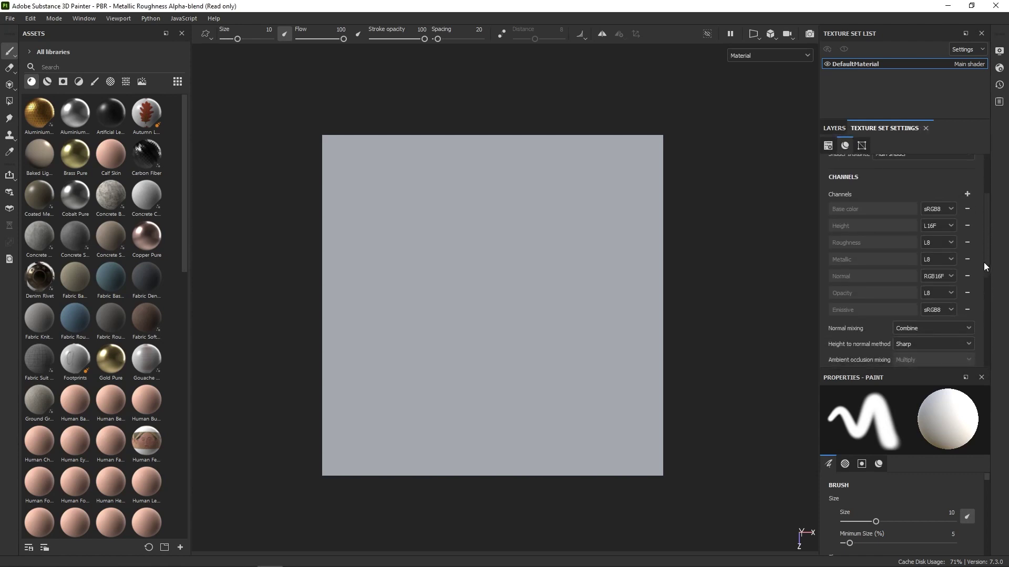
pyautogui.click(967, 259)
pyautogui.click(948, 242)
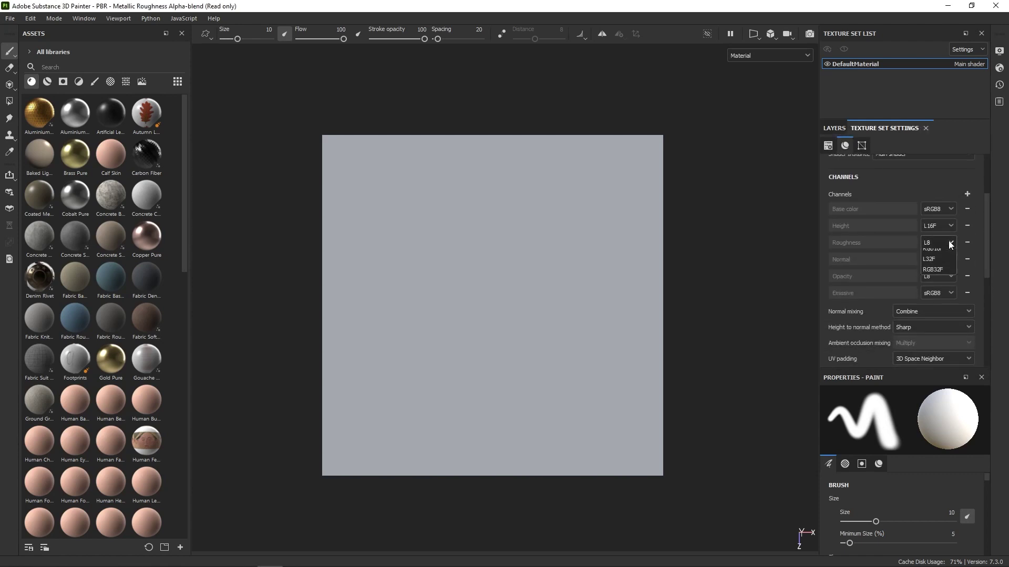
pyautogui.click(936, 289)
pyautogui.click(947, 275)
pyautogui.click(937, 323)
pyautogui.click(967, 293)
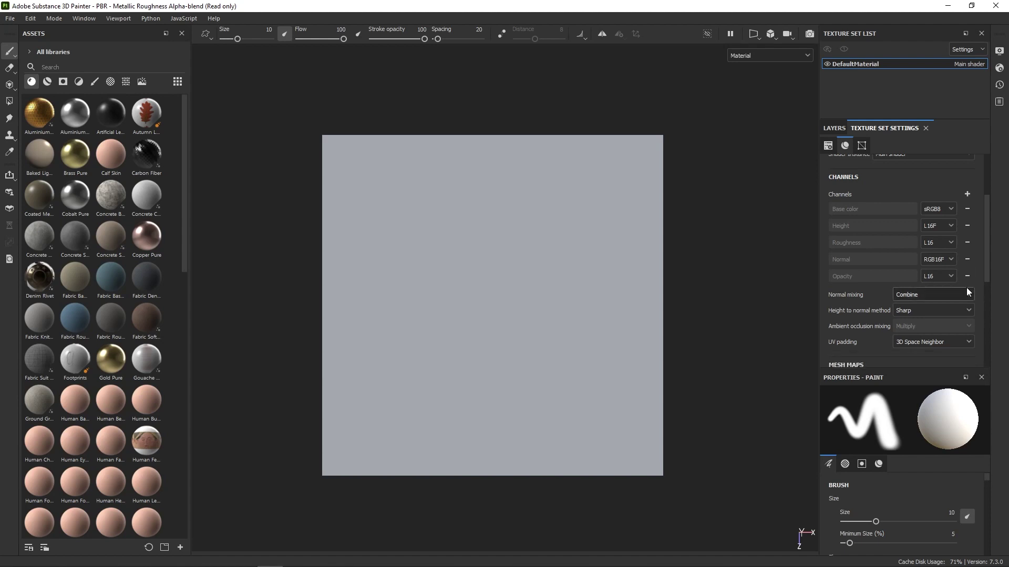
# Add Ambient occlusion and Specular level channels to the texture set, both in L16 format.
pyautogui.click(968, 195)
pyautogui.click(962, 211)
pyautogui.click(968, 194)
pyautogui.click(963, 241)
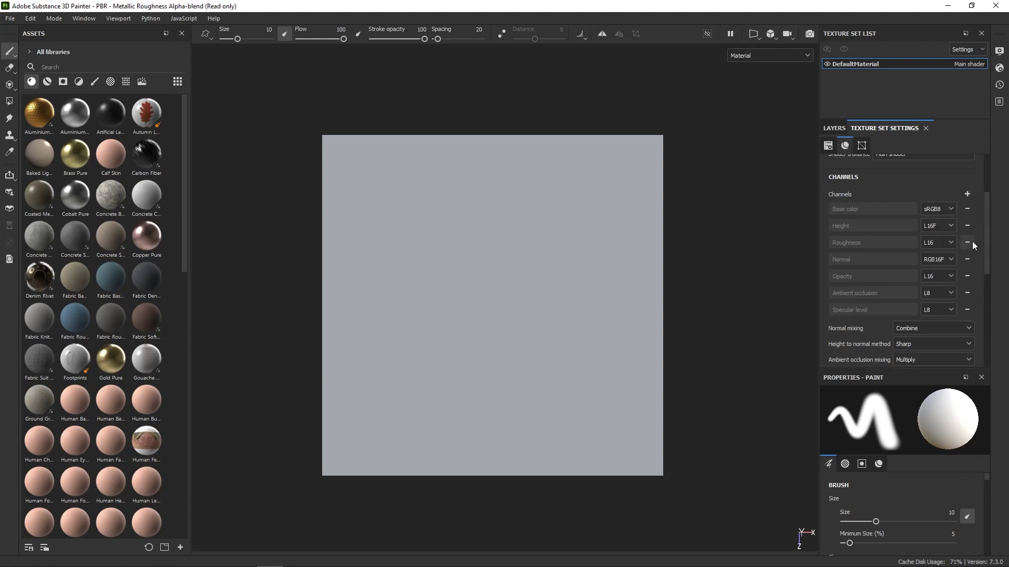
pyautogui.click(952, 292)
pyautogui.click(940, 341)
pyautogui.click(944, 307)
pyautogui.click(933, 355)
# Show only the Opacity channel in the viewport and make the brush paint only opacity with value 0.
pyautogui.click(781, 55)
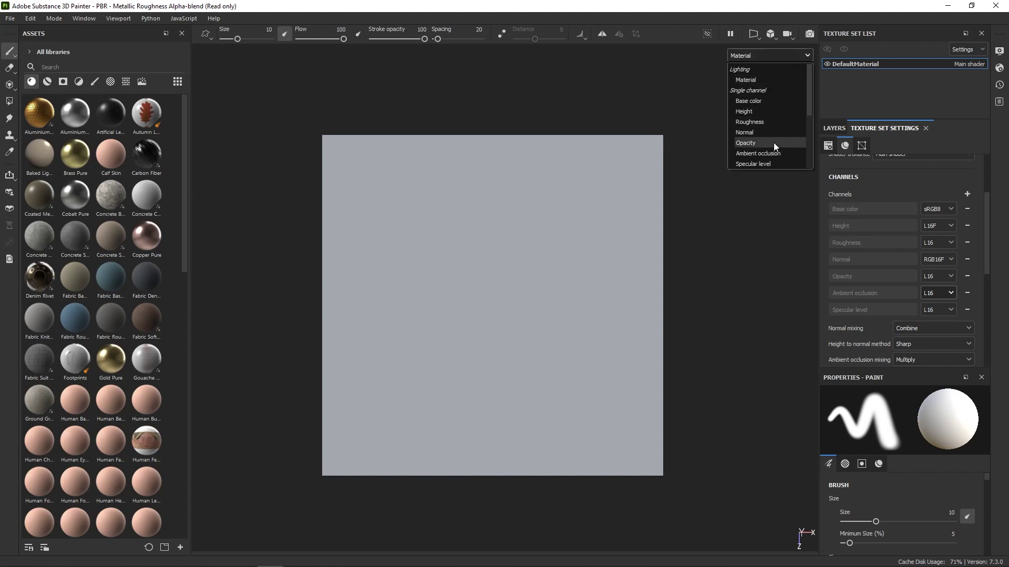
pyautogui.click(773, 142)
pyautogui.rightClick(603, 334)
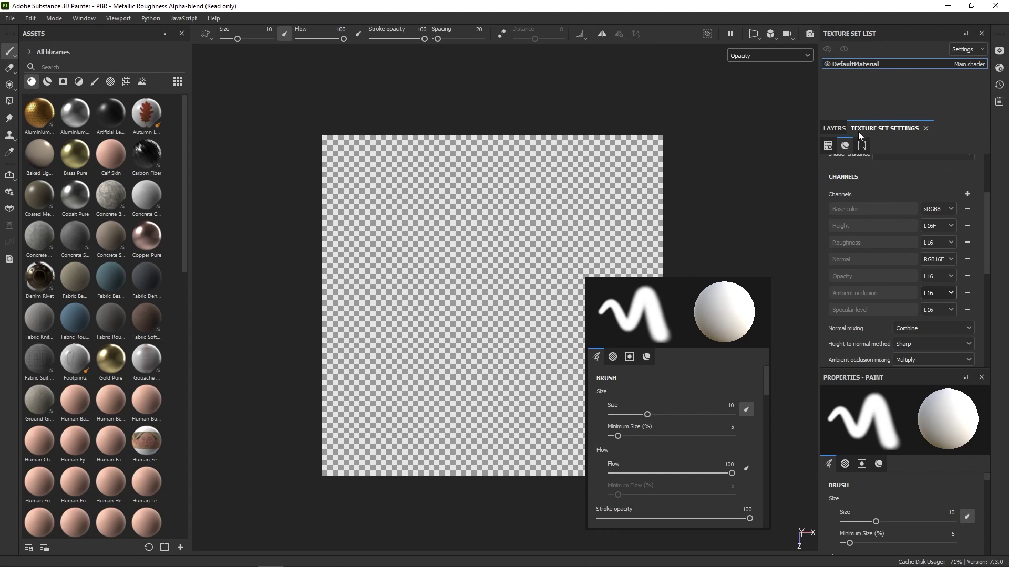
pyautogui.click(834, 128)
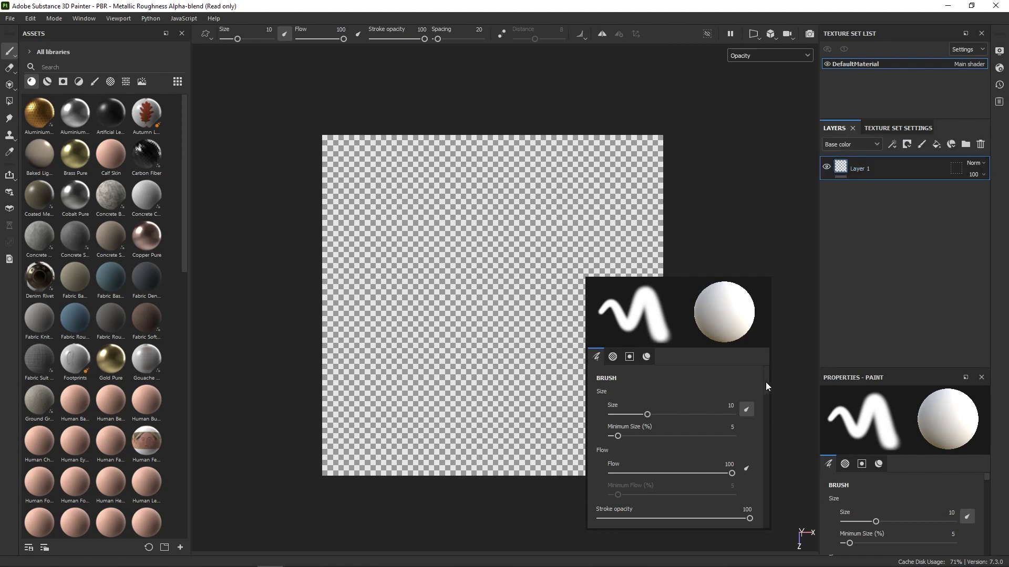
pyautogui.moveTo(765, 383); pyautogui.dragTo(757, 464)
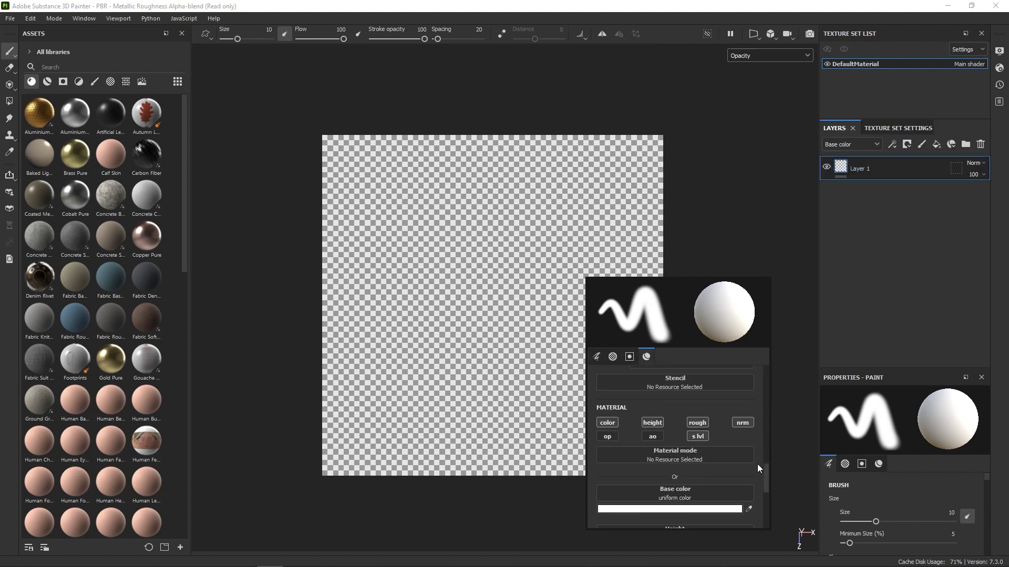
pyautogui.click(608, 436)
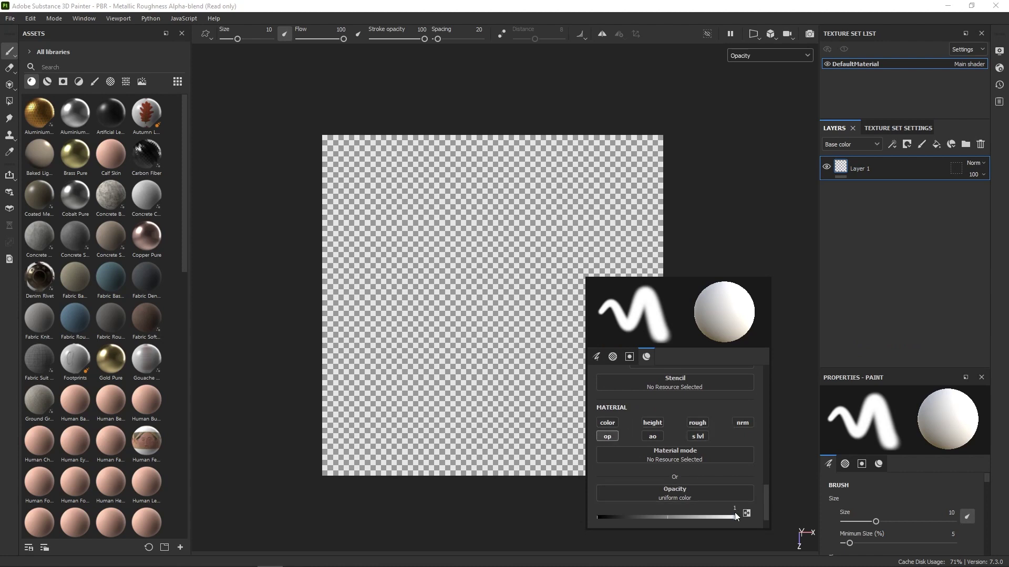
pyautogui.moveTo(735, 515); pyautogui.dragTo(594, 515)
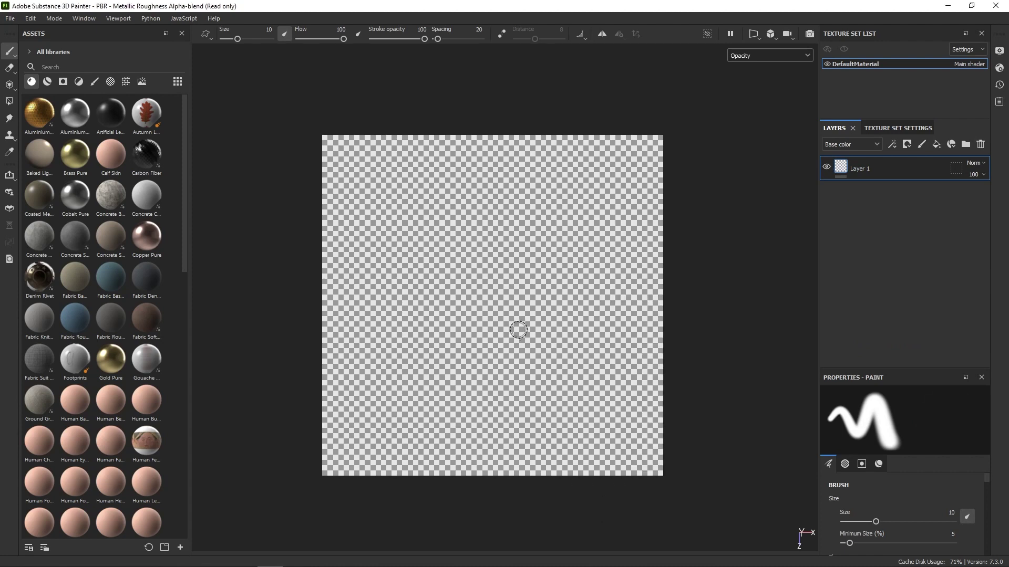
# Try a zero-opacity stroke near the canvas's lower right corner and undo it.
pyautogui.moveTo(599, 415)
pyautogui.mouseDown()
pyautogui.moveTo(622, 364)
pyautogui.moveTo(647, 376)
pyautogui.moveTo(644, 415)
pyautogui.moveTo(657, 405)
pyautogui.mouseUp()
pyautogui.hotkey('ctrl', 'z')
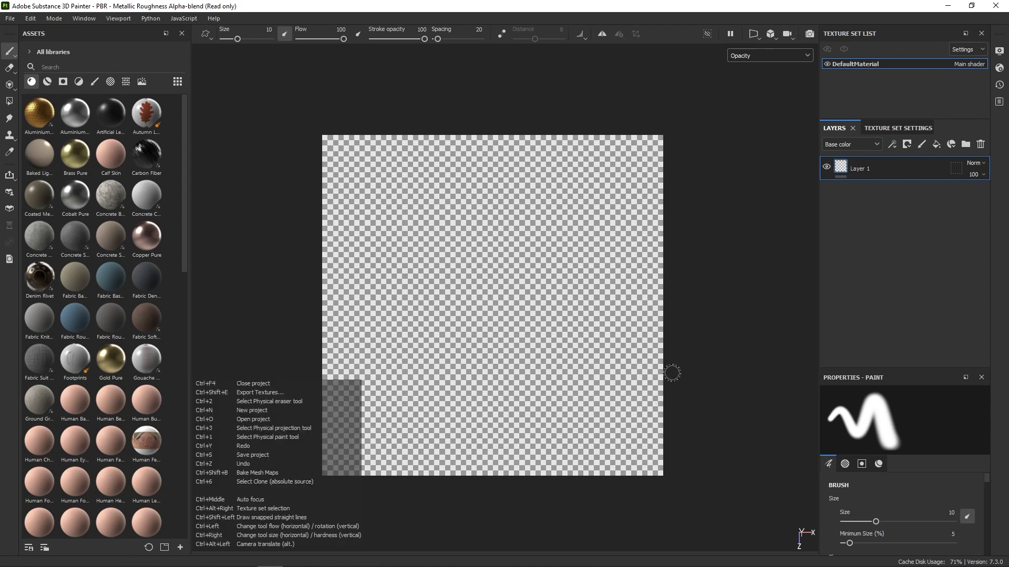
pyautogui.keyDown('alt'); pyautogui.moveTo(457, 329); pyautogui.dragTo(511, 252, button='right'); pyautogui.keyUp('alt')
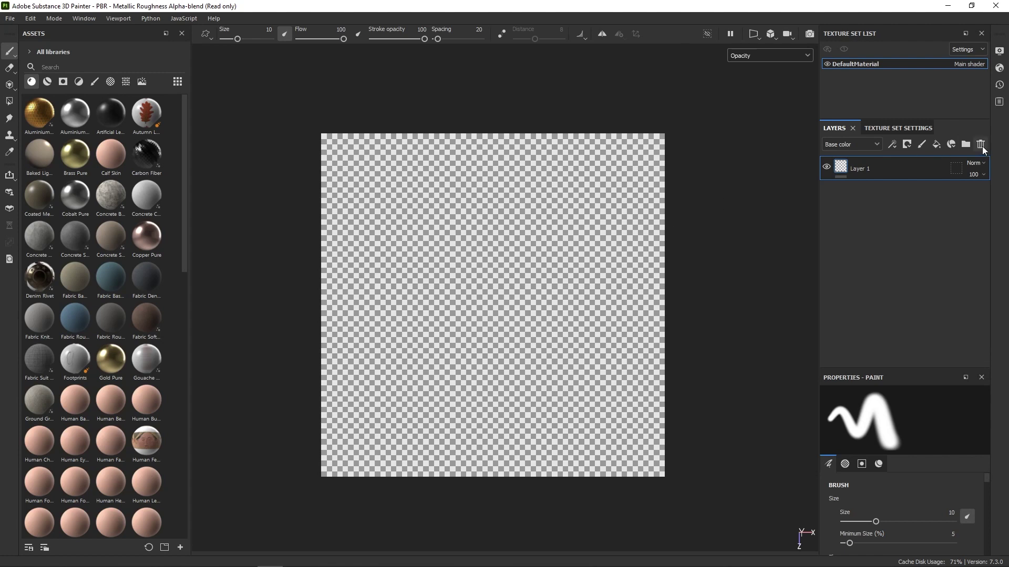
# Replace Layer 1 with a fill layer that affects only opacity, with the opacity value at 0.
pyautogui.click(980, 145)
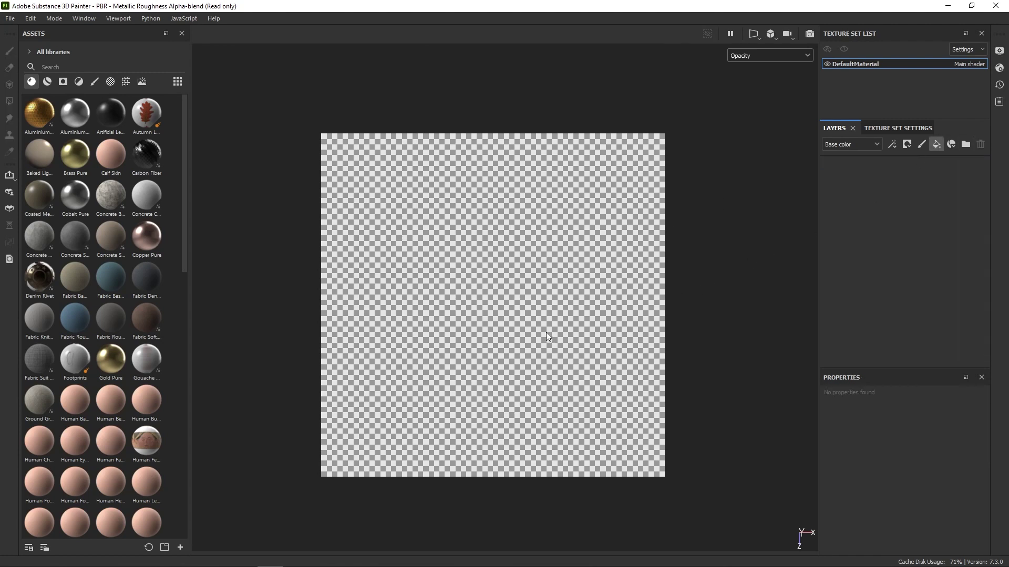
pyautogui.hotkey('ctrl', 'z')
pyautogui.rightClick(605, 345)
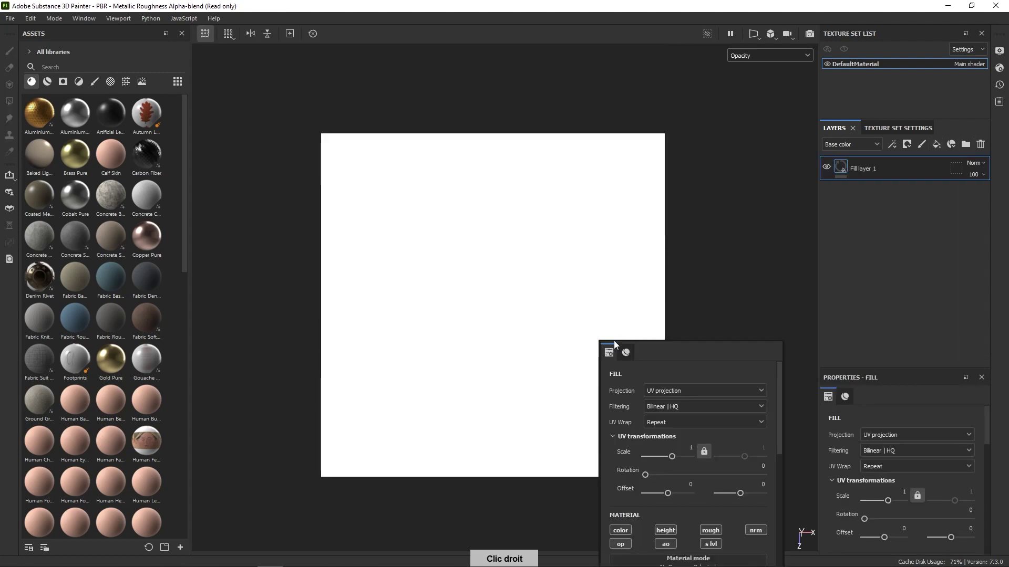
pyautogui.click(621, 544)
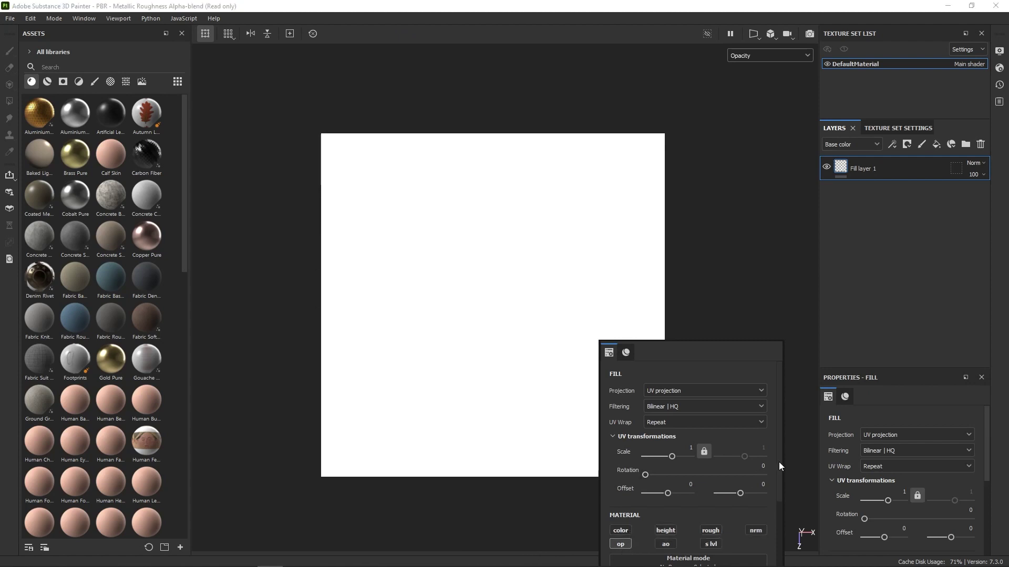
pyautogui.scroll(-1, 778, 478)
pyautogui.scroll(-1, 776, 493)
pyautogui.moveTo(750, 504); pyautogui.dragTo(614, 503)
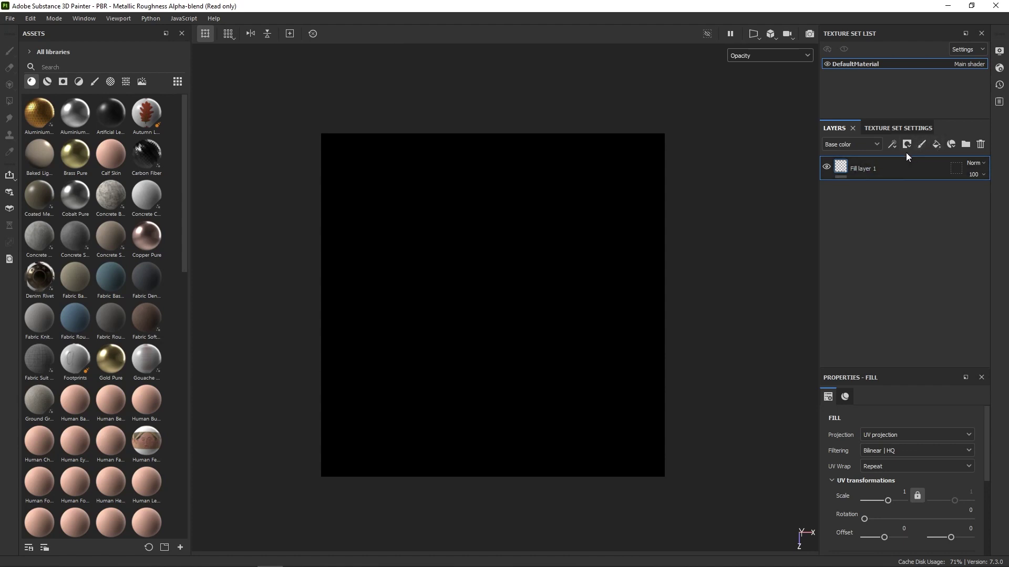
# Add a paint effect to the fill layer and set the brush to paint only opacity in full white.
pyautogui.rightClick(879, 166)
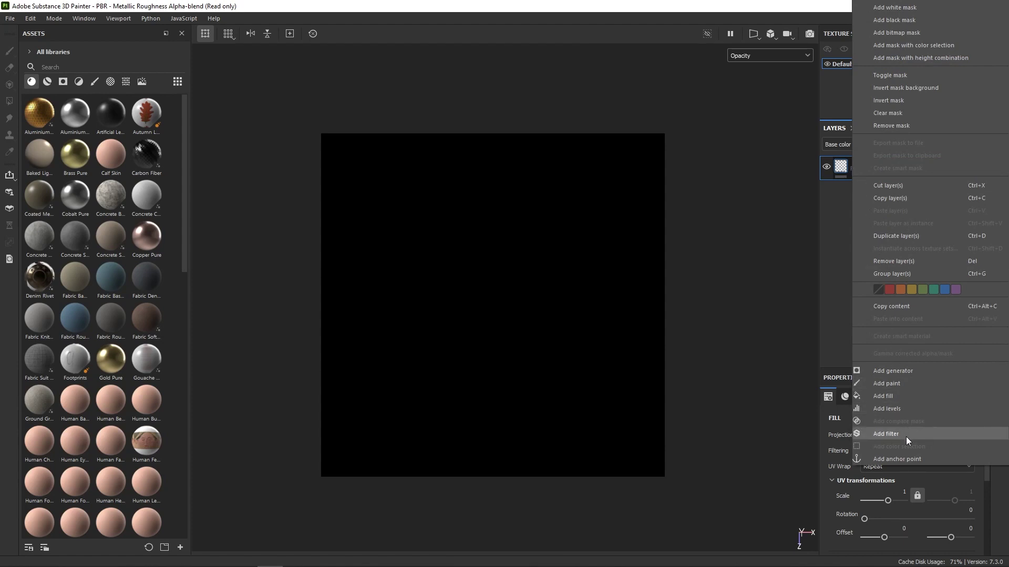
pyautogui.click(903, 382)
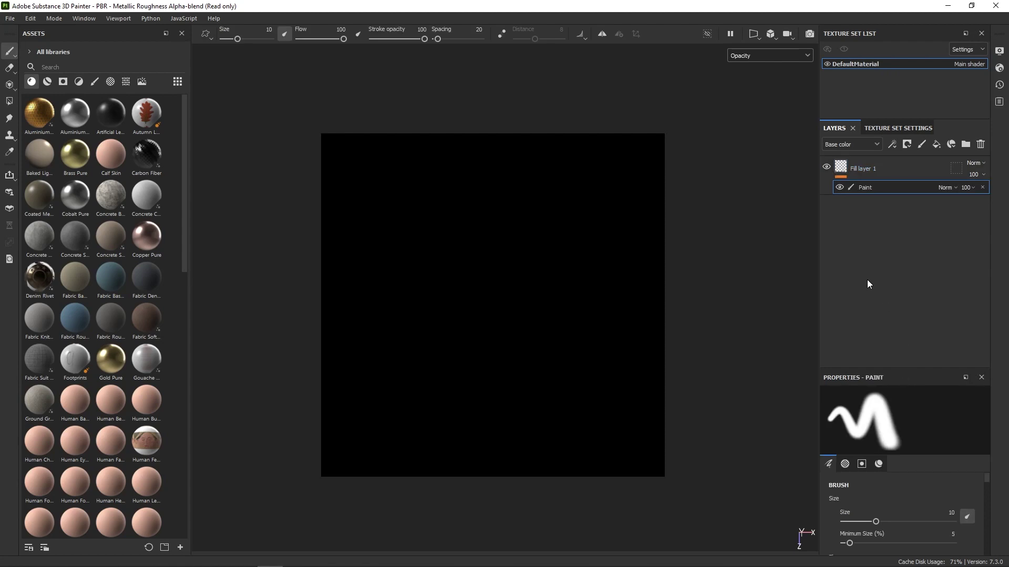
pyautogui.rightClick(570, 352)
pyautogui.click(595, 521)
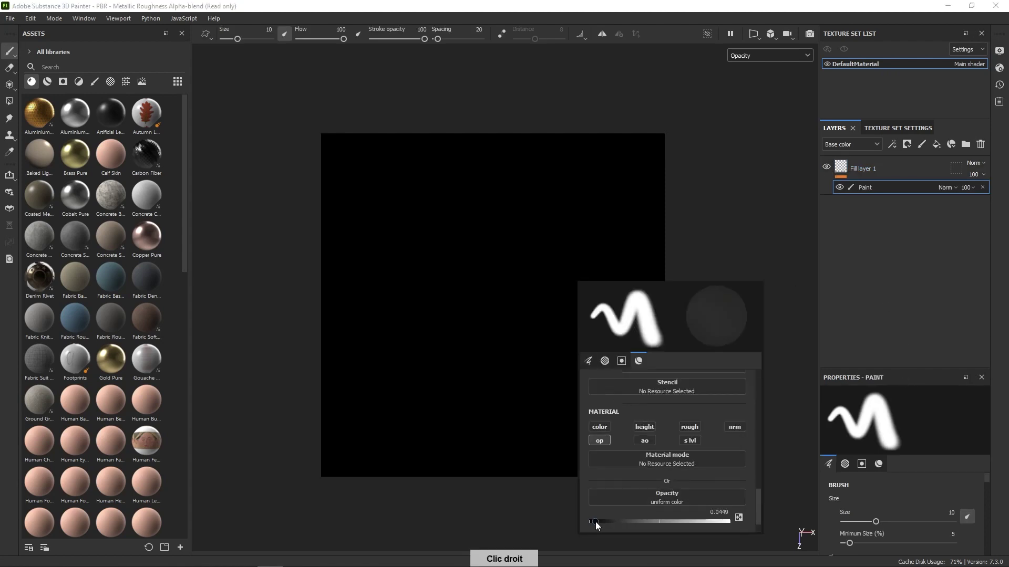
pyautogui.moveTo(511, 327); pyautogui.dragTo(477, 386)
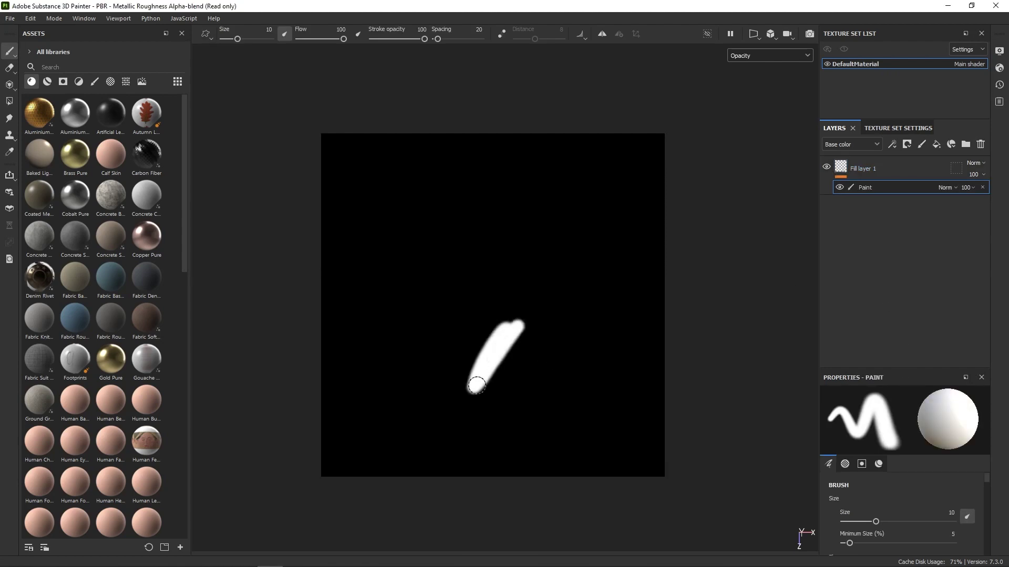
pyautogui.hotkey('ctrl', 'z')
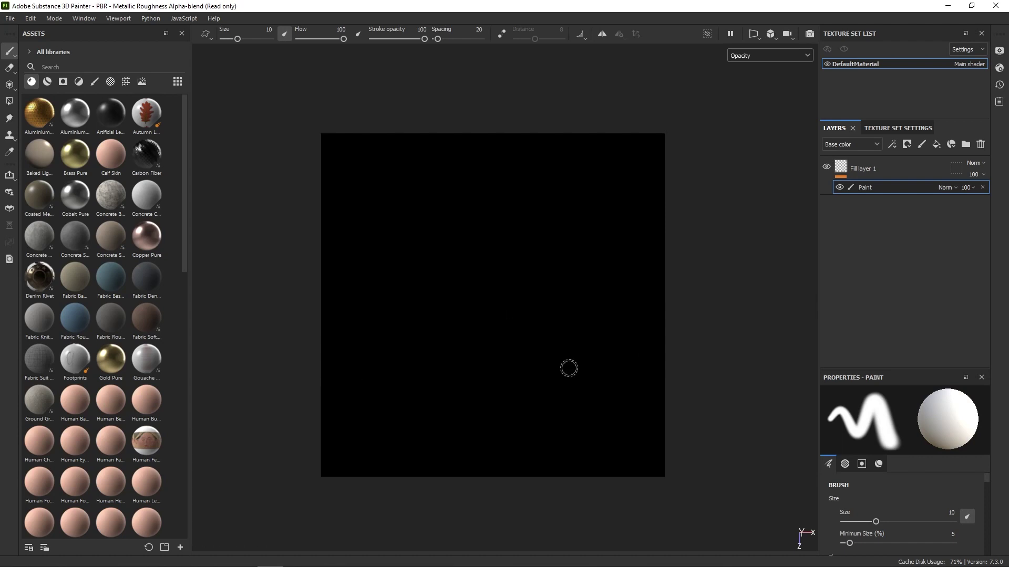
# Try the small Felt Tip brush from the brush library with a stroke across the canvas and undo it.
pyautogui.click(95, 82)
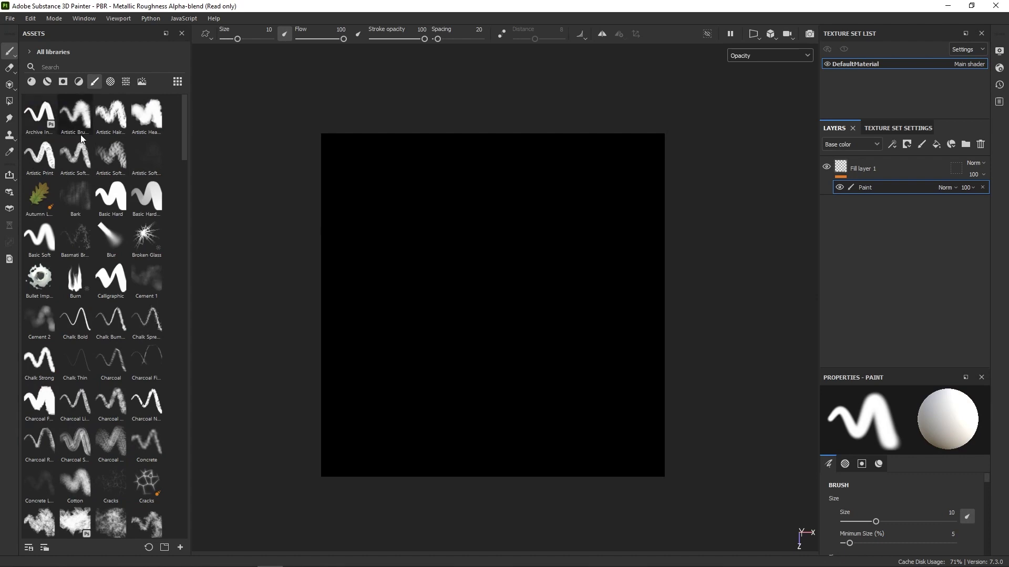
pyautogui.moveTo(186, 133); pyautogui.dragTo(185, 182)
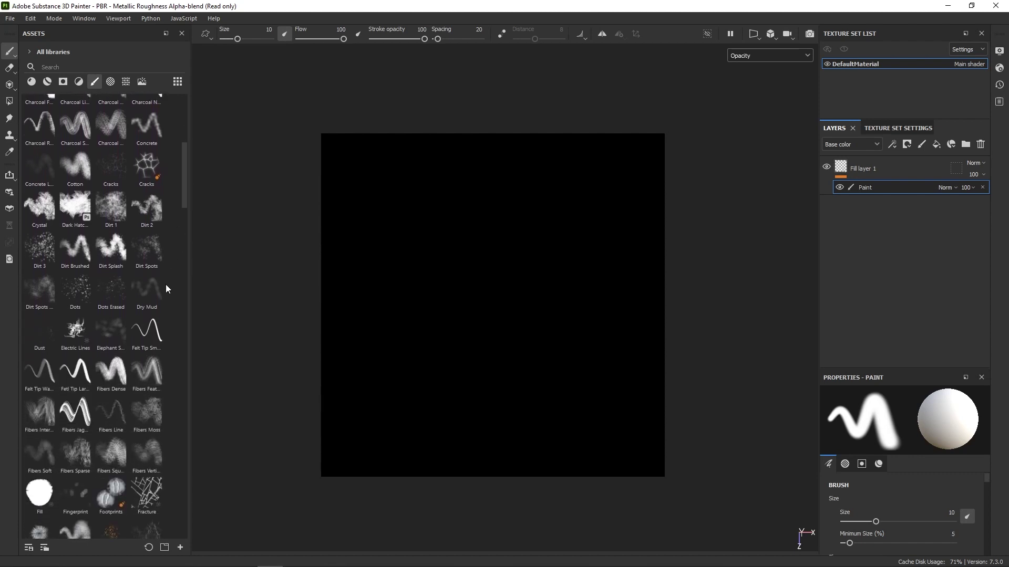
pyautogui.click(147, 333)
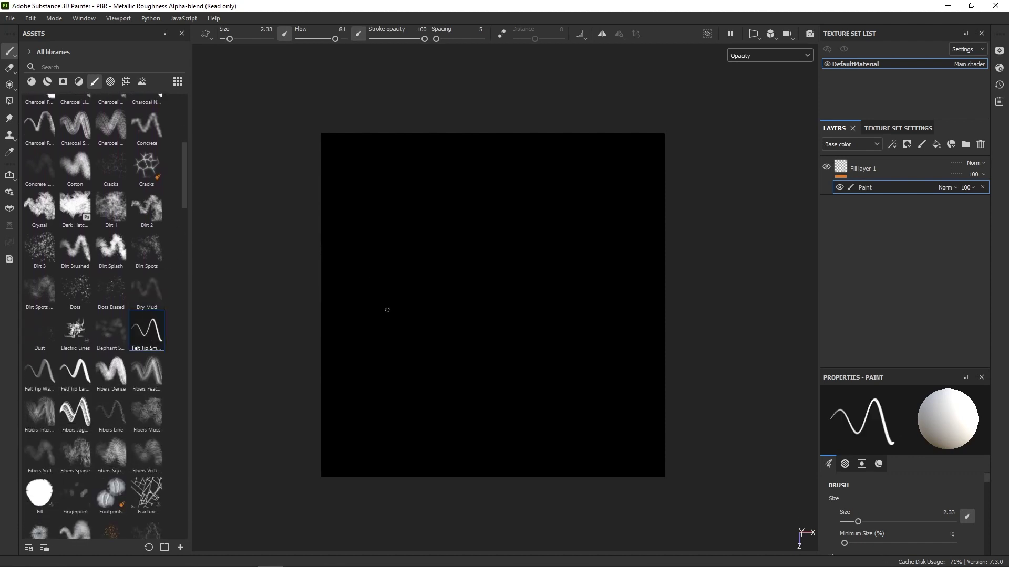
pyautogui.moveTo(412, 280)
pyautogui.mouseDown()
pyautogui.moveTo(464, 286)
pyautogui.moveTo(477, 340)
pyautogui.moveTo(543, 353)
pyautogui.moveTo(593, 307)
pyautogui.mouseUp()
pyautogui.hotkey('ctrl', 'z')
pyautogui.scroll(5, 186, 184)
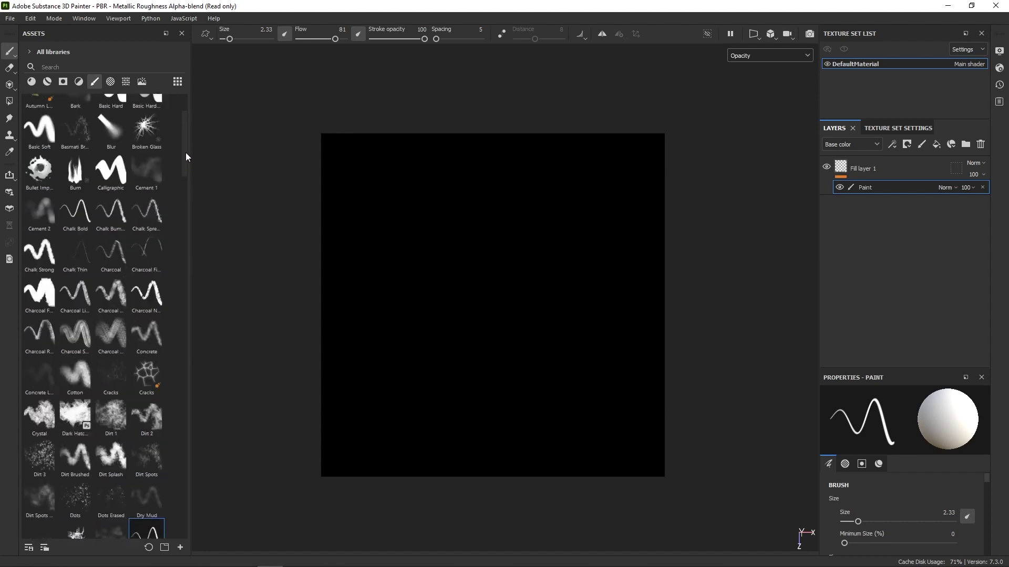
# Search the brush library for "soft", choose the Basic Soft brush and set its size to 2.
pyautogui.click(87, 67)
pyautogui.write('soft')
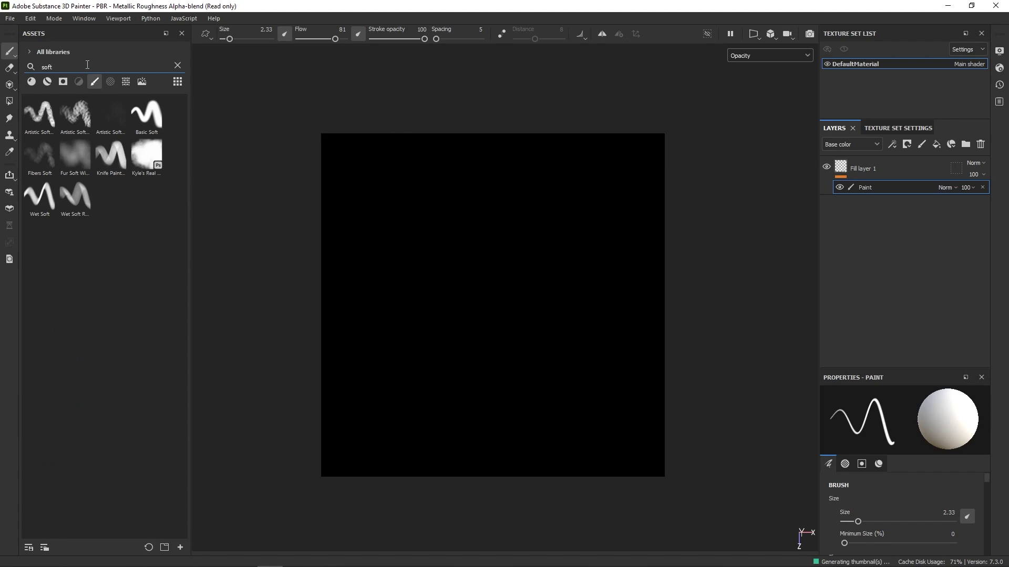
pyautogui.click(148, 114)
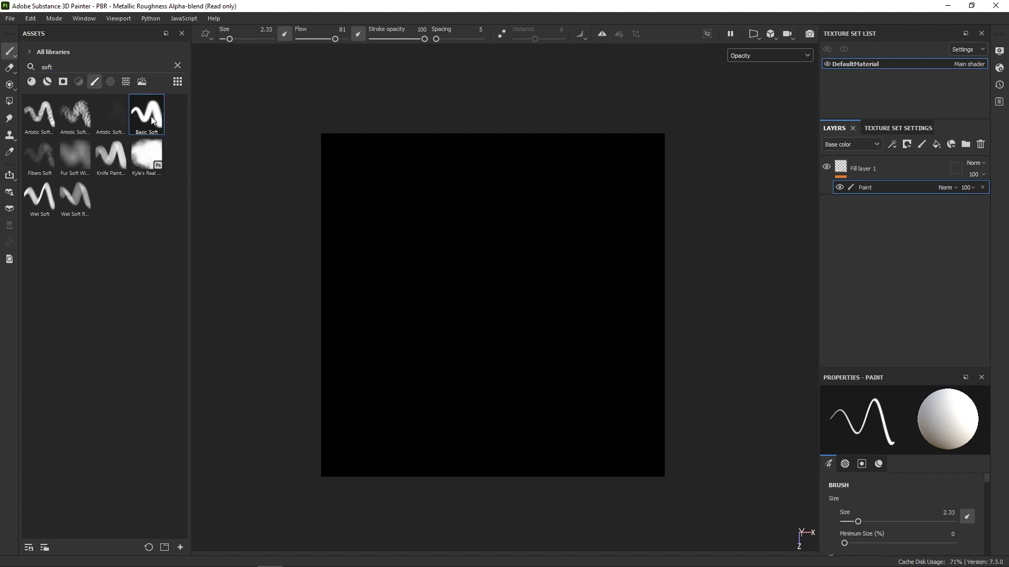
pyautogui.moveTo(469, 259)
pyautogui.mouseDown()
pyautogui.moveTo(476, 248)
pyautogui.moveTo(447, 292)
pyautogui.moveTo(457, 312)
pyautogui.mouseUp()
pyautogui.hotkey('ctrl', 'z')
pyautogui.hotkey('ctrl', 'z')
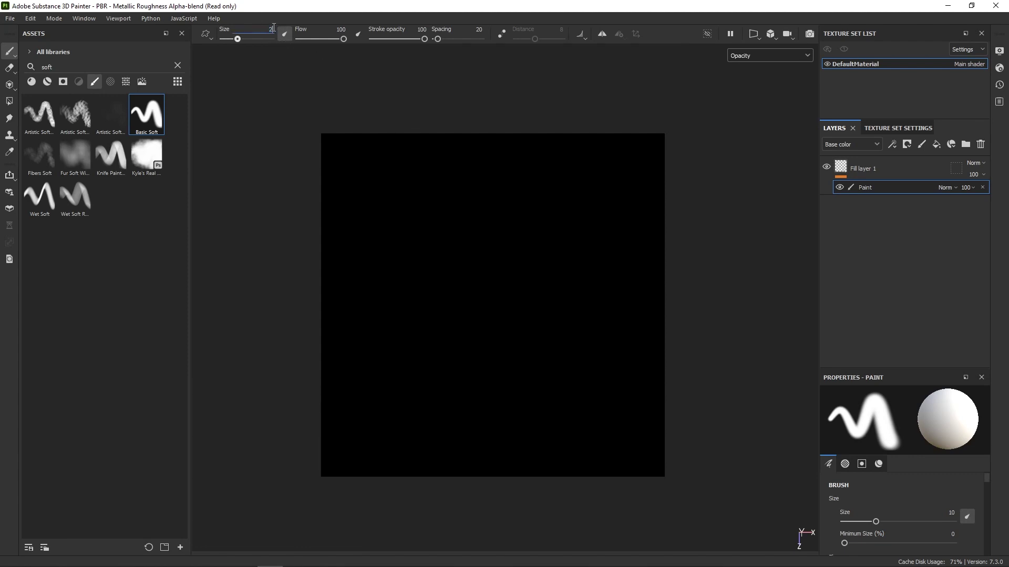
pyautogui.press('Return')
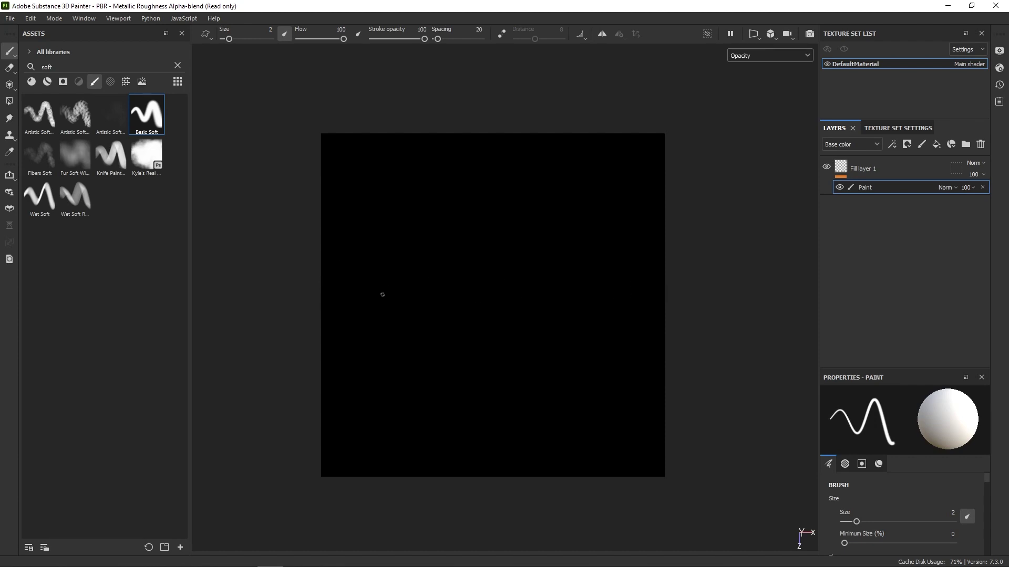
# Paint a straight, slightly descending white line across the full width of the canvas, just above mid-height.
pyautogui.moveTo(388, 291); pyautogui.dragTo(702, 300)
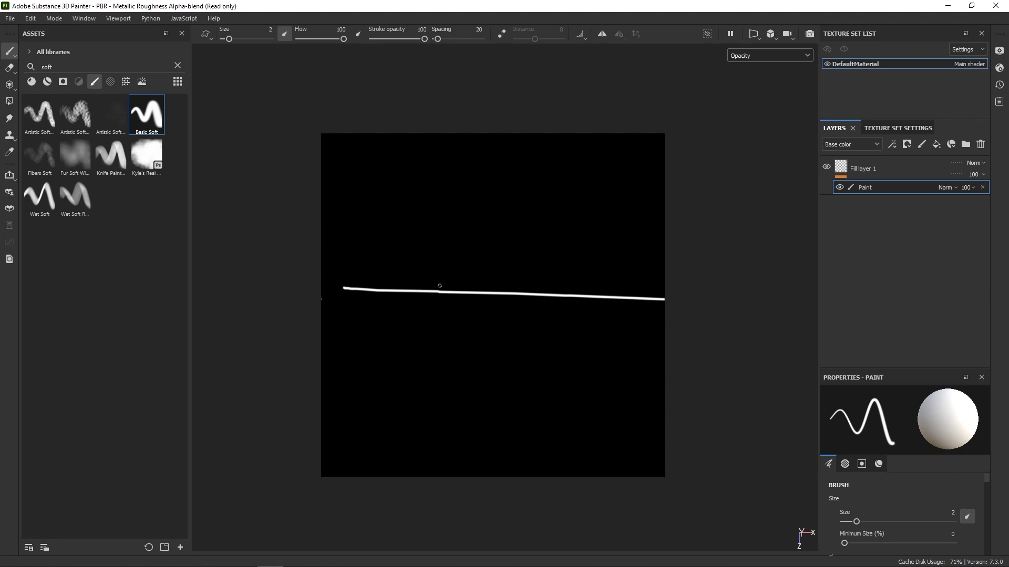
pyautogui.hotkey('ctrl', 'z')
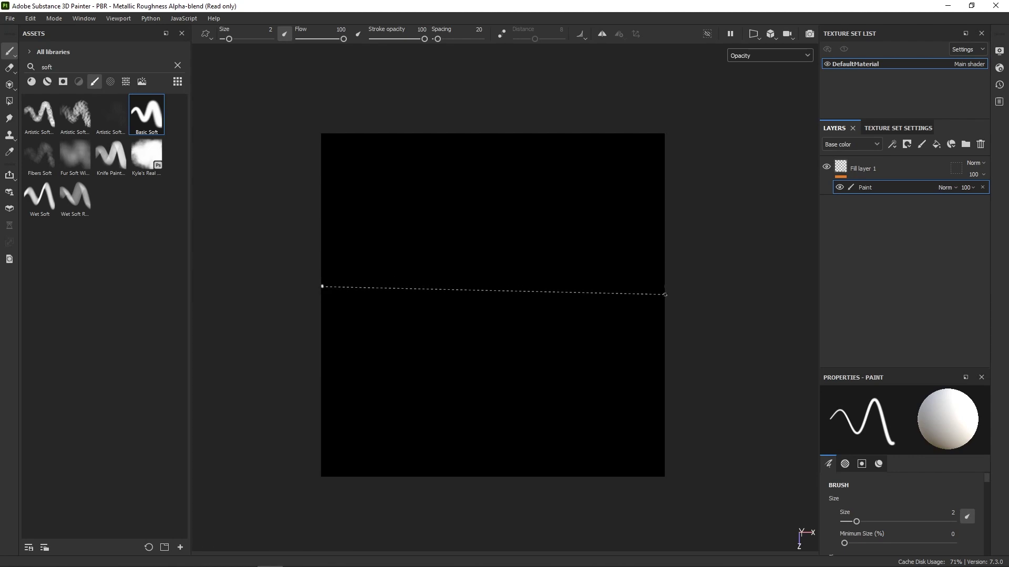
pyautogui.keyDown('shift'); pyautogui.click(666, 296); pyautogui.keyUp('shift')
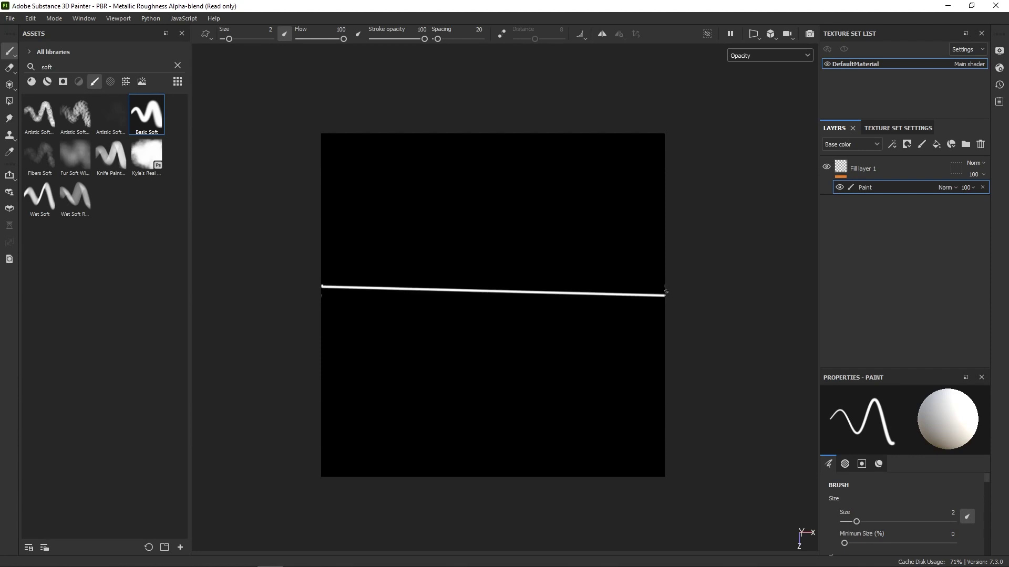
pyautogui.moveTo(436, 228); pyautogui.dragTo(498, 351, button='right')
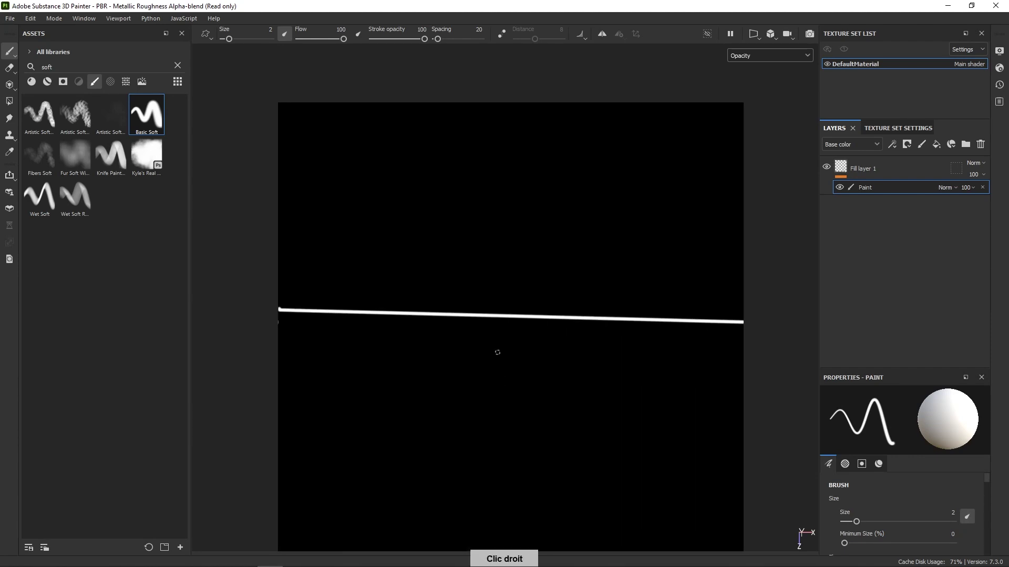
pyautogui.moveTo(498, 351)
pyautogui.mouseDown(button='middle')
pyautogui.moveTo(357, 285)
pyautogui.moveTo(443, 311)
pyautogui.mouseUp(button='middle')
pyautogui.moveTo(444, 311)
pyautogui.mouseDown(button='right')
pyautogui.moveTo(380, 391)
pyautogui.moveTo(367, 358)
pyautogui.moveTo(375, 330)
pyautogui.mouseUp(button='right')
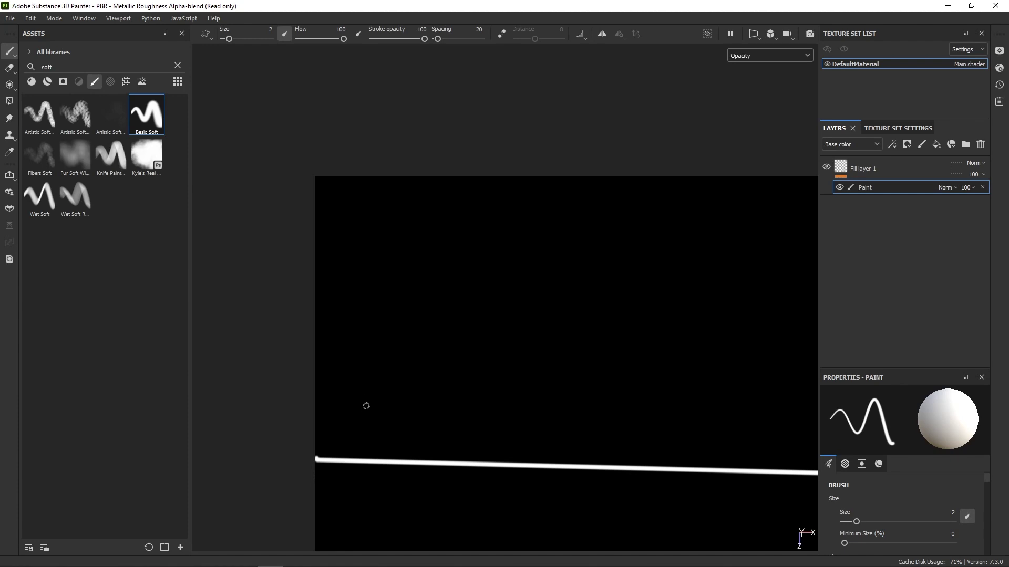
# Paint a pointed leaf with a short straight stem near the canvas's left edge above the line and fill it solid white.
pyautogui.moveTo(366, 389); pyautogui.dragTo(366, 430)
pyautogui.moveTo(366, 390)
pyautogui.mouseDown()
pyautogui.moveTo(335, 330)
pyautogui.moveTo(380, 237)
pyautogui.moveTo(396, 342)
pyautogui.moveTo(371, 385)
pyautogui.mouseUp()
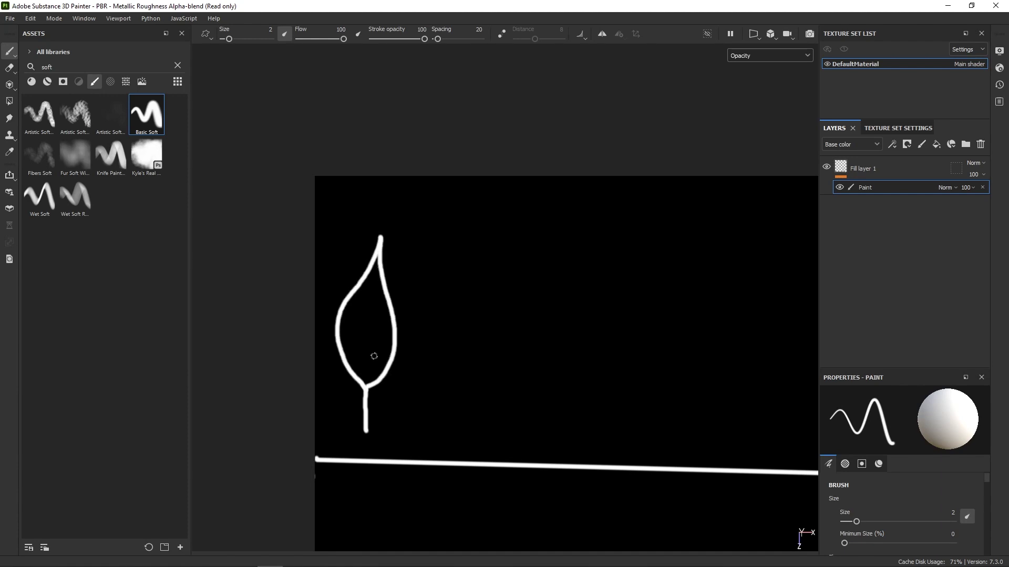
pyautogui.moveTo(354, 312)
pyautogui.mouseDown()
pyautogui.moveTo(344, 331)
pyautogui.moveTo(342, 321)
pyautogui.moveTo(352, 352)
pyautogui.mouseUp()
pyautogui.rightClick(355, 337)
pyautogui.moveTo(355, 337); pyautogui.dragTo(350, 346, button='right')
pyautogui.moveTo(349, 347)
pyautogui.mouseDown()
pyautogui.moveTo(372, 374)
pyautogui.moveTo(388, 344)
pyautogui.moveTo(378, 286)
pyautogui.mouseUp()
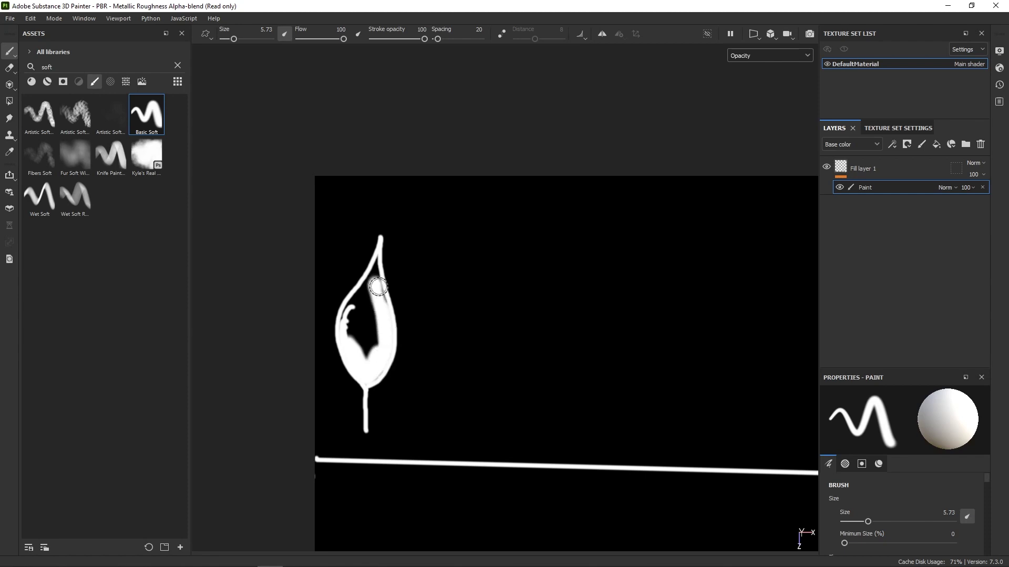
pyautogui.moveTo(378, 287); pyautogui.dragTo(376, 287, button='right')
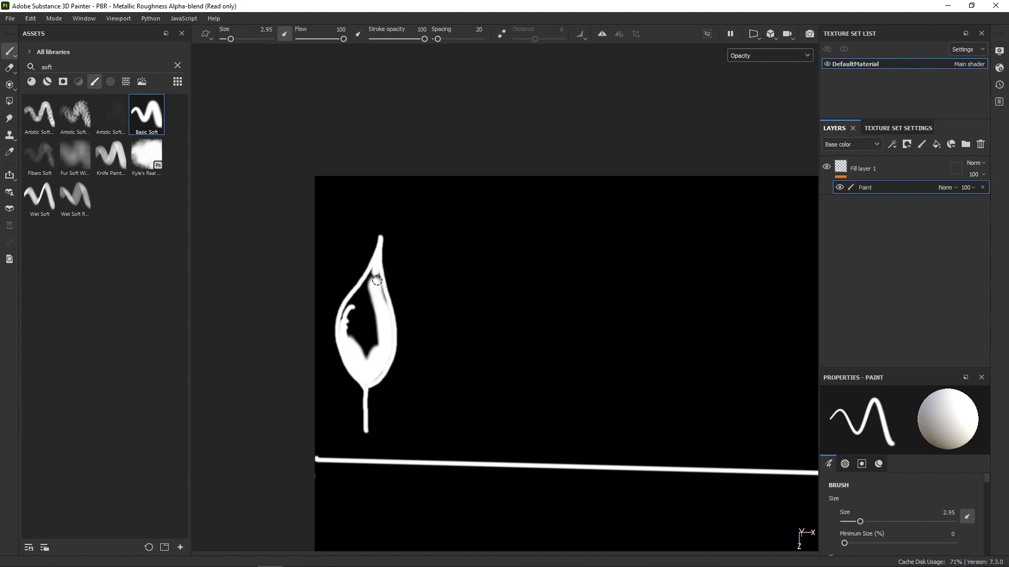
pyautogui.moveTo(378, 283)
pyautogui.mouseDown()
pyautogui.moveTo(374, 276)
pyautogui.moveTo(356, 307)
pyautogui.moveTo(347, 304)
pyautogui.moveTo(353, 336)
pyautogui.moveTo(356, 325)
pyautogui.moveTo(370, 353)
pyautogui.moveTo(369, 298)
pyautogui.moveTo(380, 346)
pyautogui.mouseUp()
# Reduce the brush size to 1.08 and outline a second leaf with a curved stem beside the first one.
pyautogui.keyDown('ctrl'); pyautogui.moveTo(471, 336); pyautogui.dragTo(433, 362, button='right'); pyautogui.keyUp('ctrl')
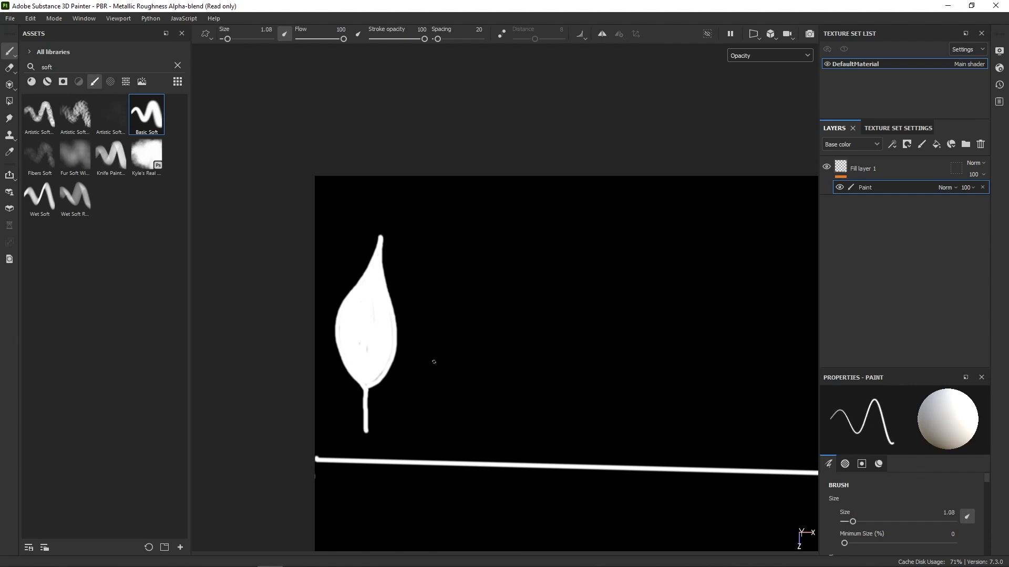
pyautogui.moveTo(443, 367); pyautogui.dragTo(450, 427)
pyautogui.moveTo(429, 362)
pyautogui.mouseDown()
pyautogui.moveTo(413, 316)
pyautogui.moveTo(437, 239)
pyautogui.moveTo(472, 290)
pyautogui.moveTo(444, 360)
pyautogui.mouseUp()
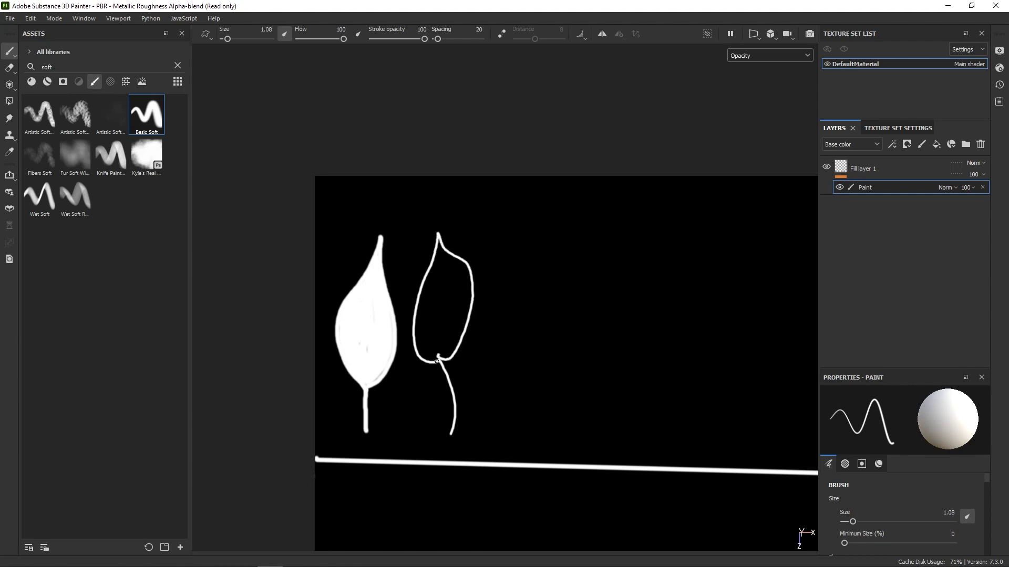
# Fill the second leaf solid white and thicken its curved stem, enlarging the brush to 2.35.
pyautogui.moveTo(424, 346)
pyautogui.keyDown('ctrl'); pyautogui.mouseDown(button='right')
pyautogui.moveTo(449, 338)
pyautogui.moveTo(419, 336)
pyautogui.mouseUp(button='right'); pyautogui.keyUp('ctrl')
pyautogui.moveTo(420, 335)
pyautogui.mouseDown()
pyautogui.moveTo(433, 358)
pyautogui.moveTo(418, 338)
pyautogui.moveTo(439, 253)
pyautogui.mouseUp()
pyautogui.keyDown('ctrl'); pyautogui.moveTo(440, 252); pyautogui.dragTo(445, 252, button='right'); pyautogui.keyUp('ctrl')
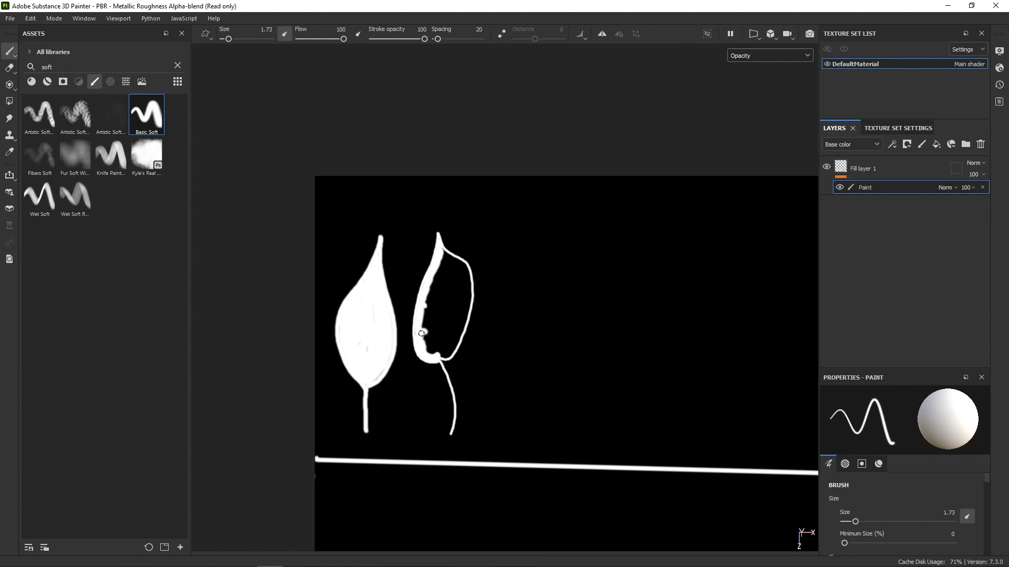
pyautogui.moveTo(421, 333); pyautogui.dragTo(431, 346)
pyautogui.moveTo(449, 353)
pyautogui.mouseDown()
pyautogui.moveTo(466, 274)
pyautogui.moveTo(444, 252)
pyautogui.moveTo(466, 267)
pyautogui.moveTo(471, 297)
pyautogui.mouseUp()
pyautogui.moveTo(465, 308)
pyautogui.mouseDown()
pyautogui.moveTo(455, 270)
pyautogui.moveTo(436, 263)
pyautogui.moveTo(428, 336)
pyautogui.moveTo(433, 324)
pyautogui.mouseUp()
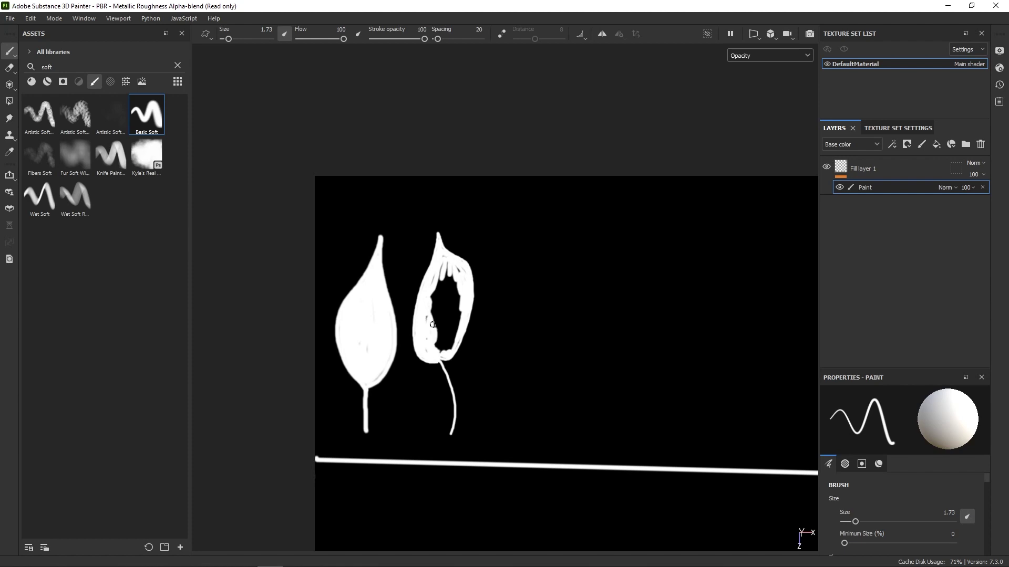
pyautogui.rightClick(439, 360)
pyautogui.keyDown('ctrl'); pyautogui.moveTo(440, 360); pyautogui.dragTo(439, 360, button='right'); pyautogui.keyUp('ctrl')
pyautogui.moveTo(416, 340)
pyautogui.mouseDown()
pyautogui.moveTo(450, 387)
pyautogui.moveTo(465, 332)
pyautogui.moveTo(461, 277)
pyautogui.moveTo(466, 326)
pyautogui.moveTo(471, 294)
pyautogui.moveTo(472, 304)
pyautogui.moveTo(451, 376)
pyautogui.moveTo(452, 436)
pyautogui.moveTo(450, 372)
pyautogui.moveTo(450, 387)
pyautogui.moveTo(429, 327)
pyautogui.moveTo(437, 273)
pyautogui.moveTo(451, 274)
pyautogui.moveTo(446, 255)
pyautogui.moveTo(451, 359)
pyautogui.moveTo(440, 302)
pyautogui.moveTo(438, 341)
pyautogui.moveTo(451, 284)
pyautogui.moveTo(439, 349)
pyautogui.moveTo(425, 347)
pyautogui.moveTo(440, 337)
pyautogui.mouseUp()
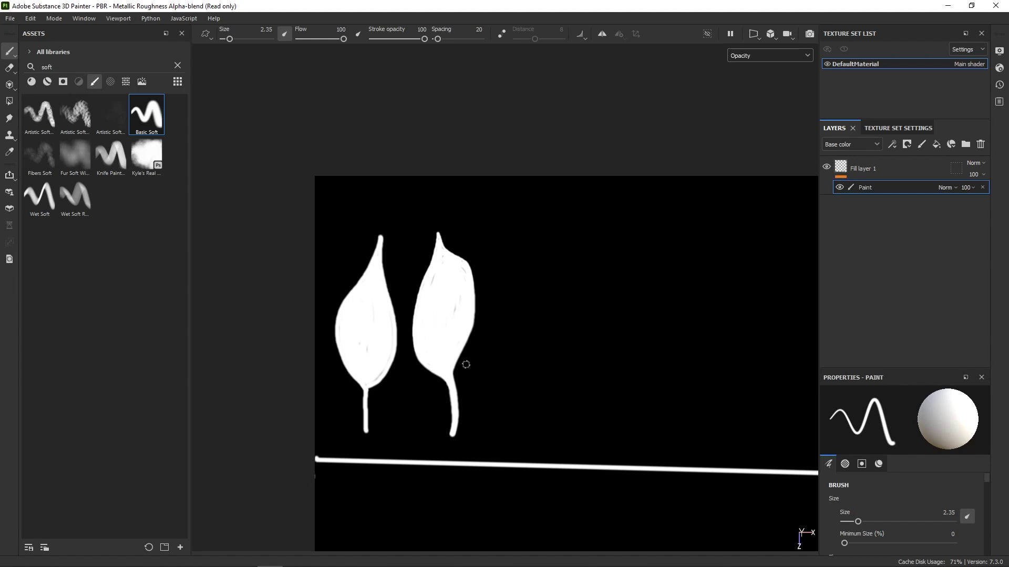
pyautogui.moveTo(452, 376)
pyautogui.mouseDown()
pyautogui.moveTo(470, 326)
pyautogui.moveTo(457, 362)
pyautogui.mouseUp()
# Paint a tall, narrow-tipped third leaf and a shorter, rounder fourth leaf in the same row, both filled white with short stems.
pyautogui.moveTo(528, 369); pyautogui.dragTo(525, 431)
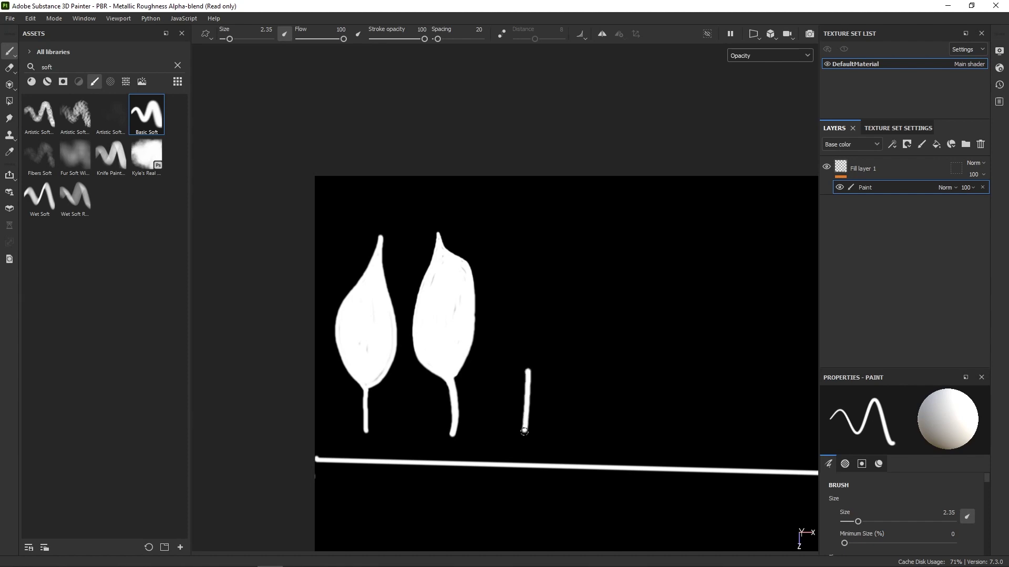
pyautogui.moveTo(527, 384)
pyautogui.mouseDown()
pyautogui.moveTo(505, 355)
pyautogui.moveTo(510, 294)
pyautogui.moveTo(539, 225)
pyautogui.moveTo(551, 314)
pyautogui.moveTo(541, 365)
pyautogui.moveTo(524, 371)
pyautogui.moveTo(541, 369)
pyautogui.moveTo(552, 347)
pyautogui.moveTo(533, 253)
pyautogui.moveTo(507, 318)
pyautogui.moveTo(509, 358)
pyautogui.moveTo(523, 363)
pyautogui.moveTo(550, 340)
pyautogui.moveTo(532, 272)
pyautogui.moveTo(517, 334)
pyautogui.moveTo(533, 357)
pyautogui.moveTo(544, 315)
pyautogui.moveTo(534, 279)
pyautogui.moveTo(525, 352)
pyautogui.moveTo(536, 323)
pyautogui.moveTo(545, 327)
pyautogui.mouseUp()
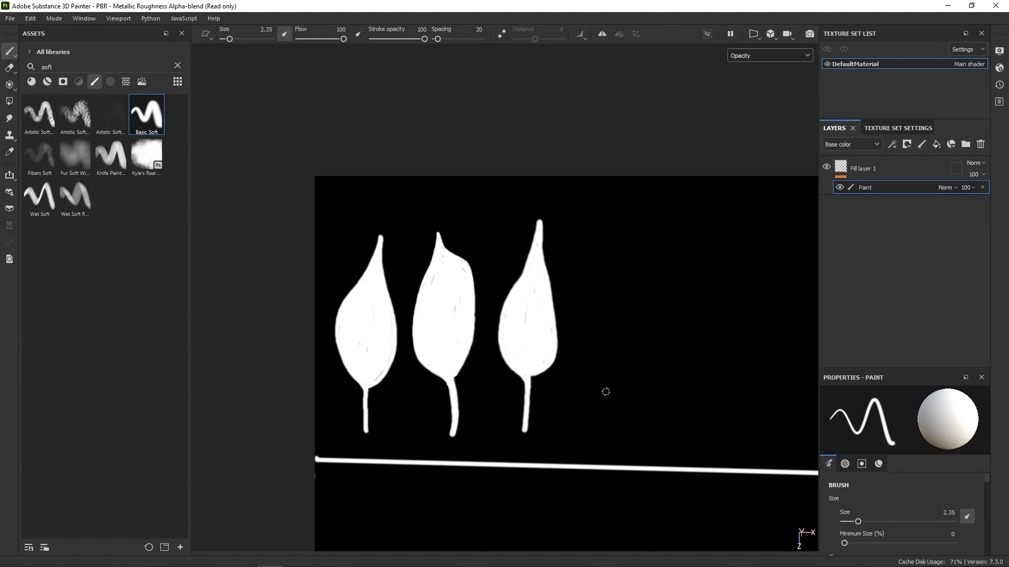
pyautogui.moveTo(603, 389)
pyautogui.mouseDown()
pyautogui.moveTo(604, 398)
pyautogui.moveTo(575, 336)
pyautogui.moveTo(603, 303)
pyautogui.moveTo(631, 320)
pyautogui.moveTo(626, 379)
pyautogui.moveTo(594, 371)
pyautogui.moveTo(588, 320)
pyautogui.moveTo(583, 353)
pyautogui.moveTo(606, 376)
pyautogui.moveTo(585, 326)
pyautogui.moveTo(607, 304)
pyautogui.moveTo(632, 342)
pyautogui.moveTo(611, 380)
pyautogui.moveTo(591, 326)
pyautogui.moveTo(602, 336)
pyautogui.moveTo(590, 349)
pyautogui.moveTo(616, 380)
pyautogui.moveTo(630, 351)
pyautogui.moveTo(620, 315)
pyautogui.moveTo(604, 349)
pyautogui.moveTo(612, 323)
pyautogui.moveTo(619, 357)
pyautogui.moveTo(622, 333)
pyautogui.moveTo(616, 368)
pyautogui.mouseUp()
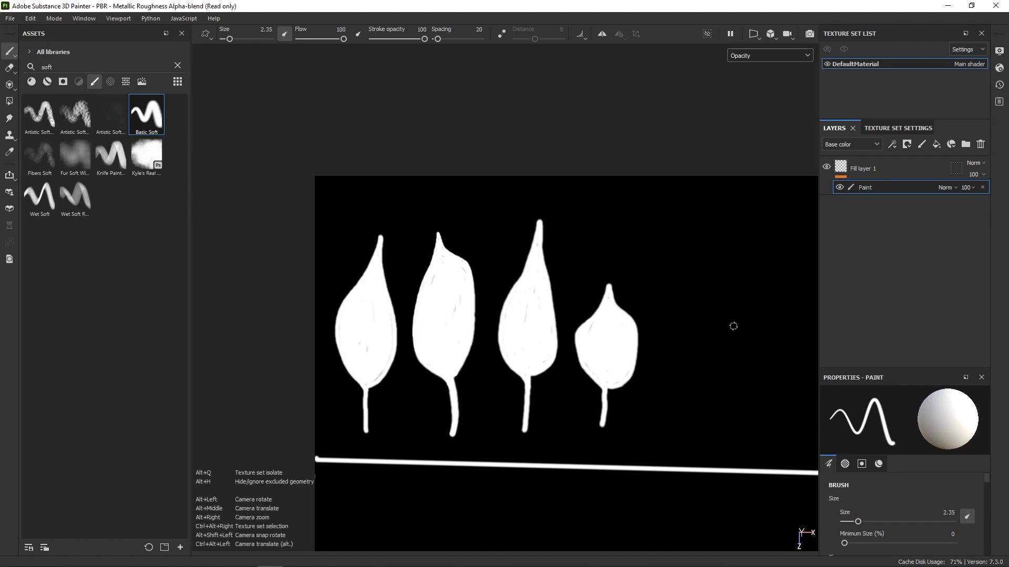
# Paint a long upright twig to the right of the leaves with two side branches on its left and three on its right.
pyautogui.moveTo(731, 326); pyautogui.dragTo(605, 289, button='middle')
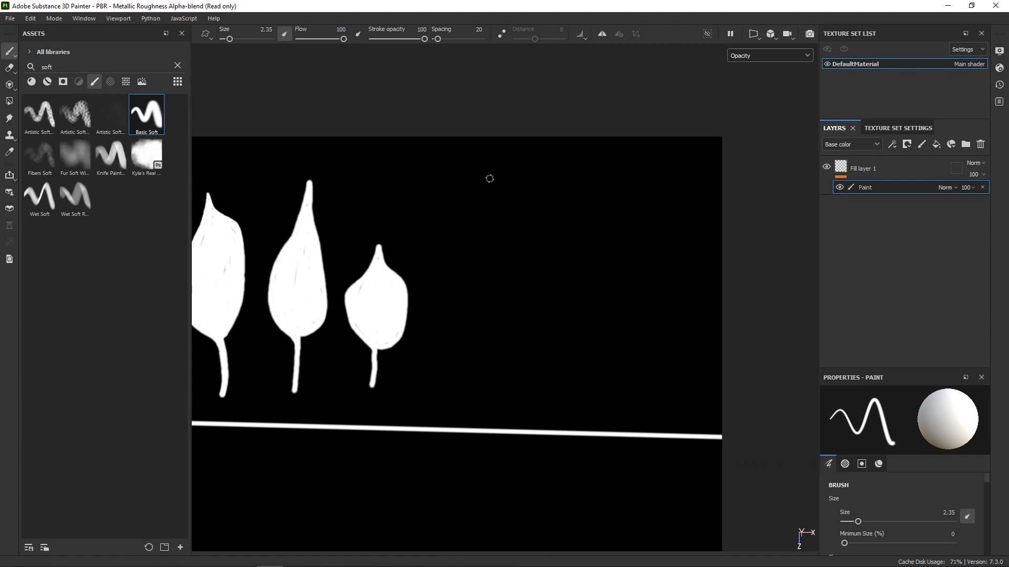
pyautogui.moveTo(493, 167); pyautogui.dragTo(482, 398)
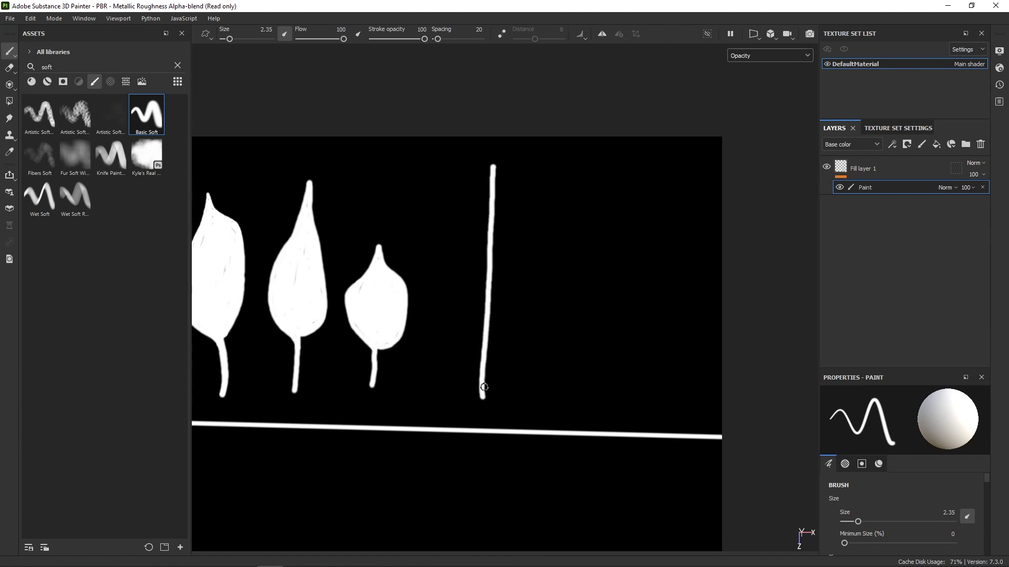
pyautogui.moveTo(482, 335); pyautogui.dragTo(417, 245)
pyautogui.moveTo(490, 241); pyautogui.dragTo(417, 171)
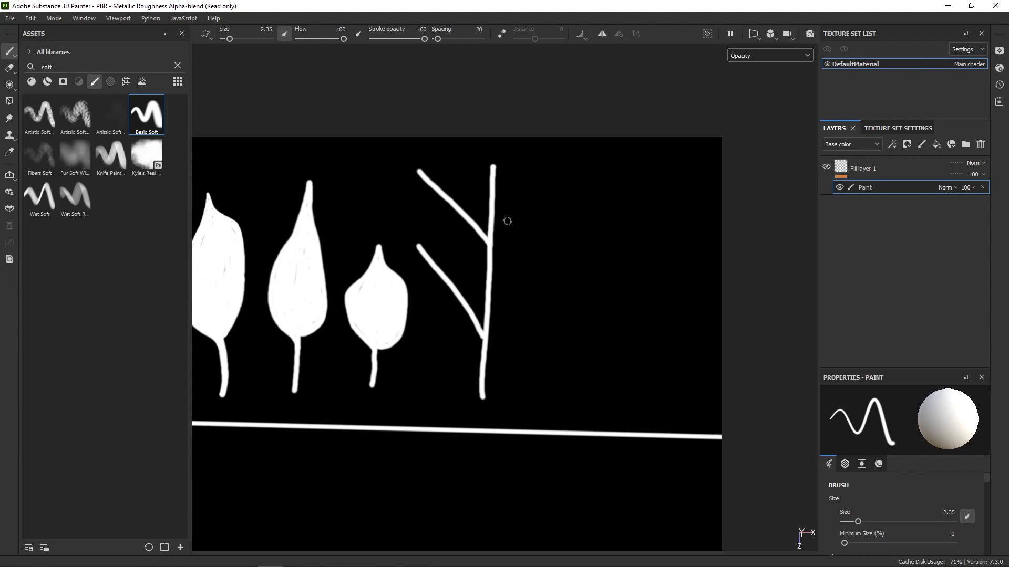
pyautogui.moveTo(495, 217); pyautogui.dragTo(589, 170)
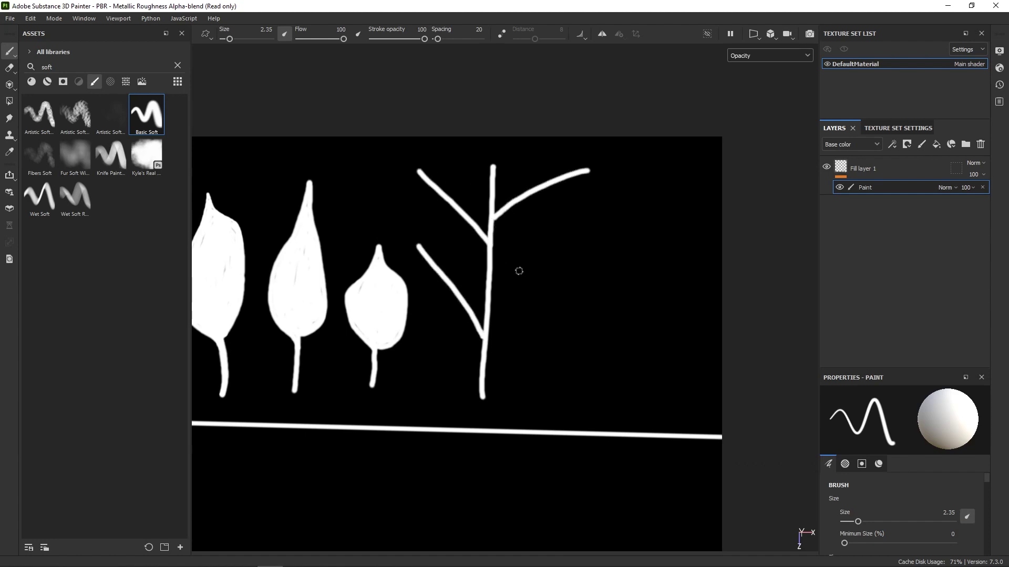
pyautogui.moveTo(488, 293); pyautogui.dragTo(587, 248)
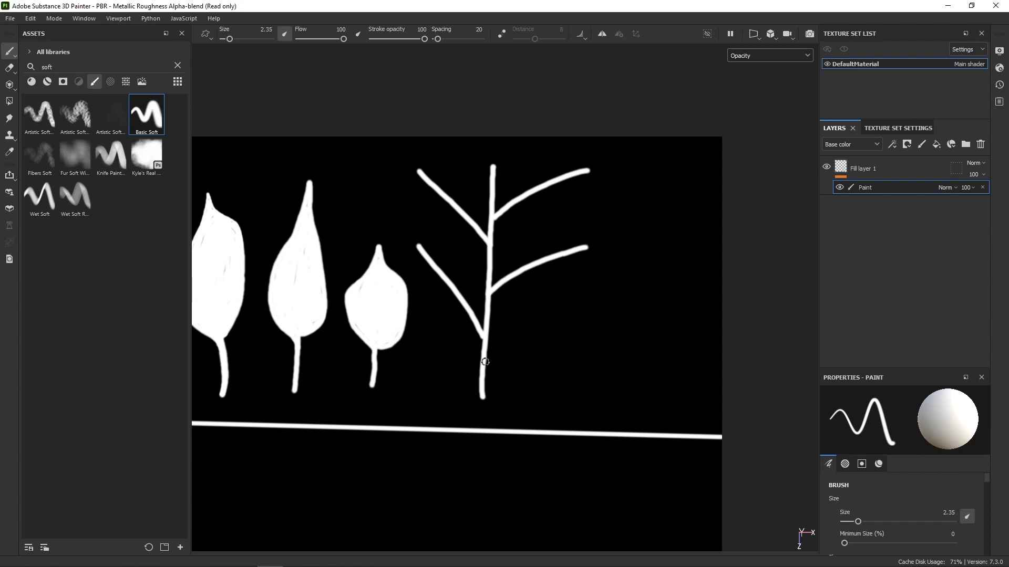
pyautogui.moveTo(487, 361); pyautogui.dragTo(590, 310)
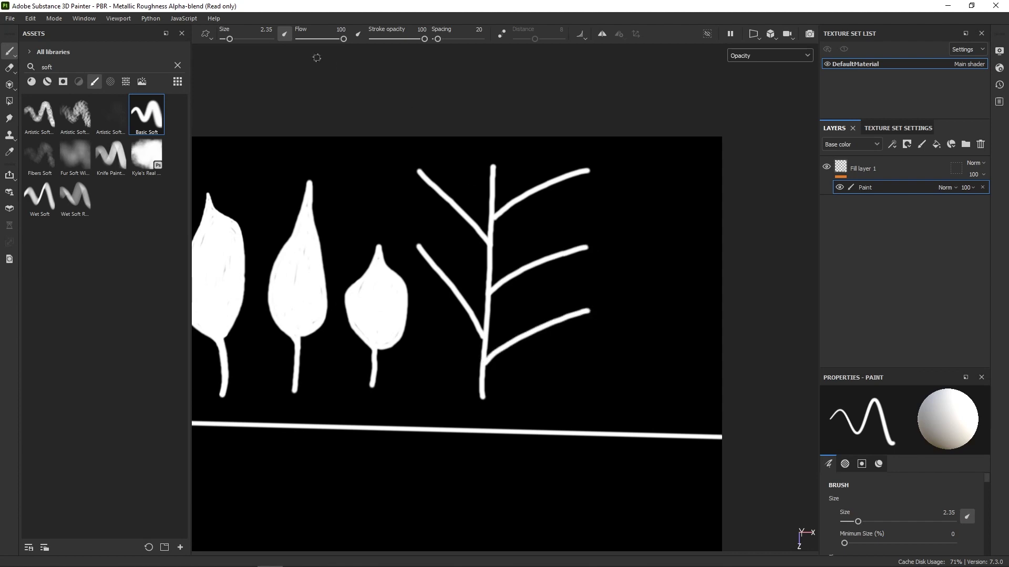
# Set the brush size to 1 and paint thin needles along both sides of the twig's lowest right branch.
pyautogui.click(267, 29)
pyautogui.write('1')
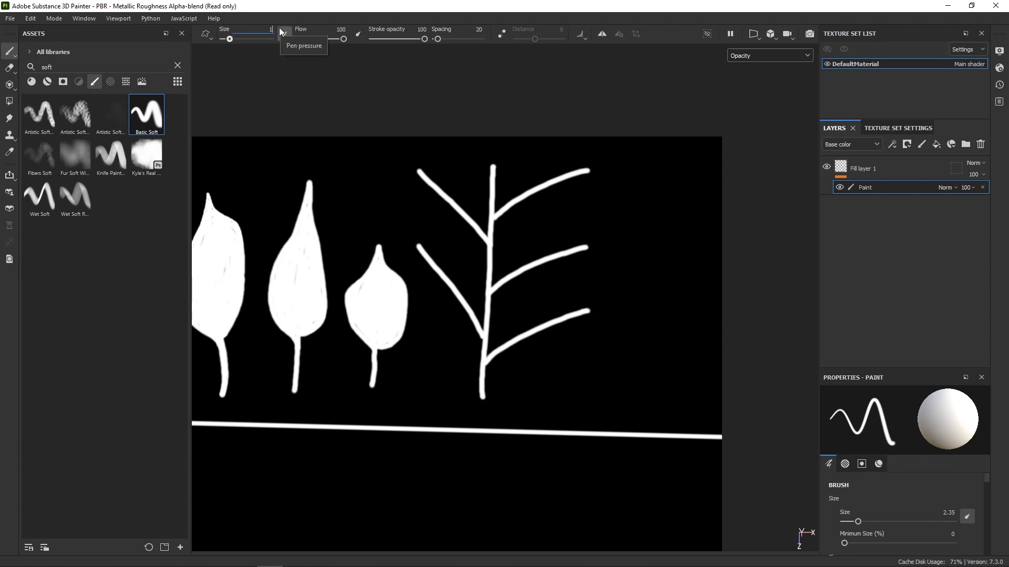
pyautogui.press('Return')
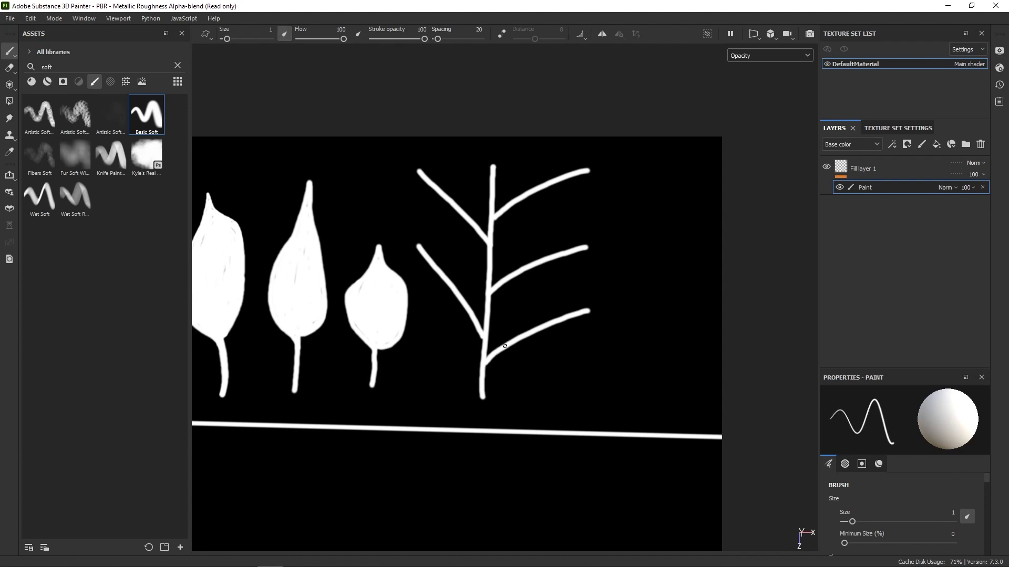
pyautogui.moveTo(504, 345)
pyautogui.mouseDown()
pyautogui.moveTo(515, 309)
pyautogui.moveTo(525, 317)
pyautogui.moveTo(581, 285)
pyautogui.moveTo(618, 285)
pyautogui.moveTo(613, 331)
pyautogui.mouseUp()
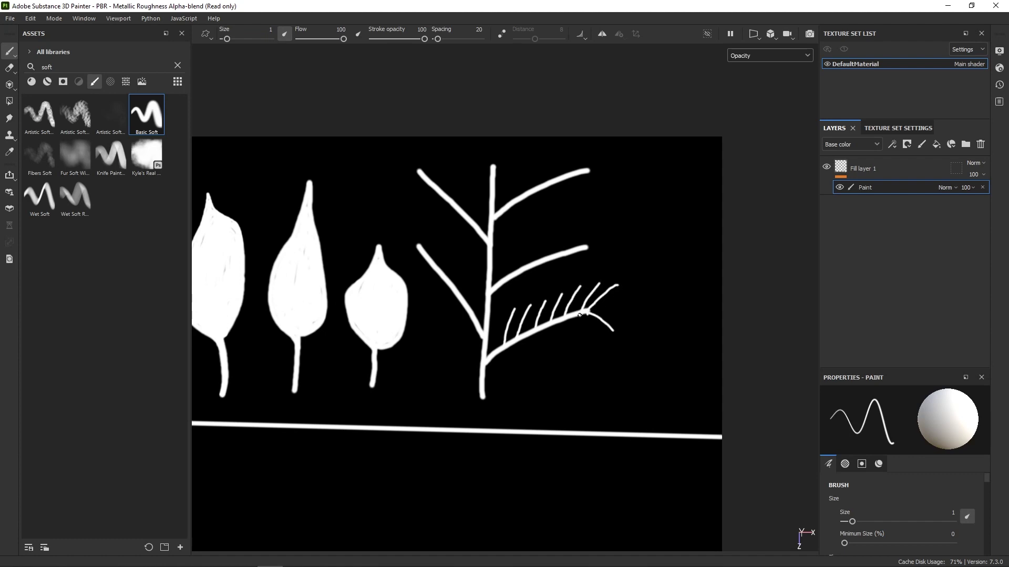
pyautogui.moveTo(554, 323)
pyautogui.mouseDown()
pyautogui.moveTo(579, 340)
pyautogui.moveTo(533, 363)
pyautogui.mouseUp()
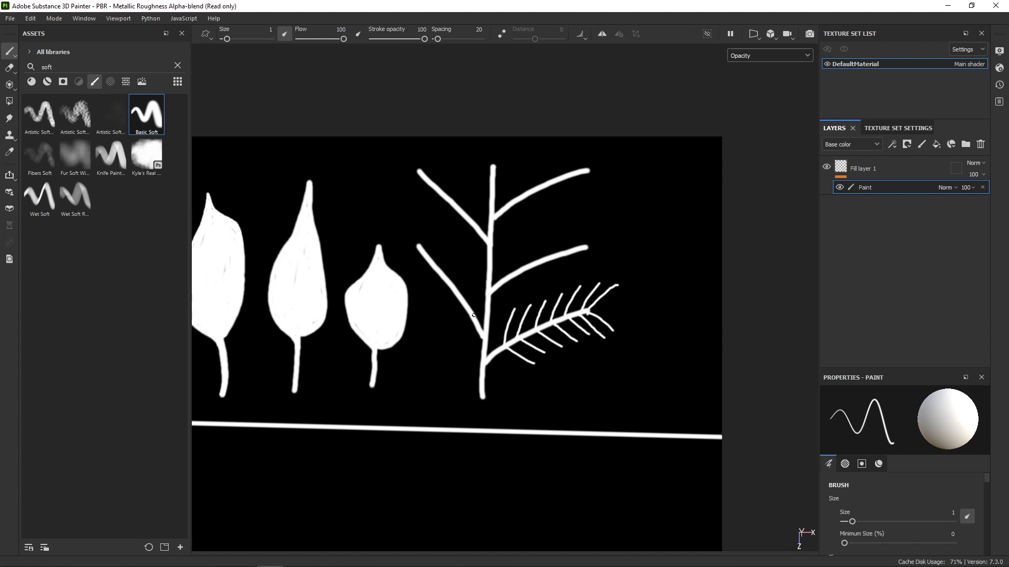
# Paint thin needles along both sides and the tip of the twig's lower left branch.
pyautogui.moveTo(474, 316)
pyautogui.mouseDown()
pyautogui.moveTo(470, 277)
pyautogui.moveTo(415, 211)
pyautogui.mouseUp()
pyautogui.moveTo(419, 249); pyautogui.dragTo(385, 240)
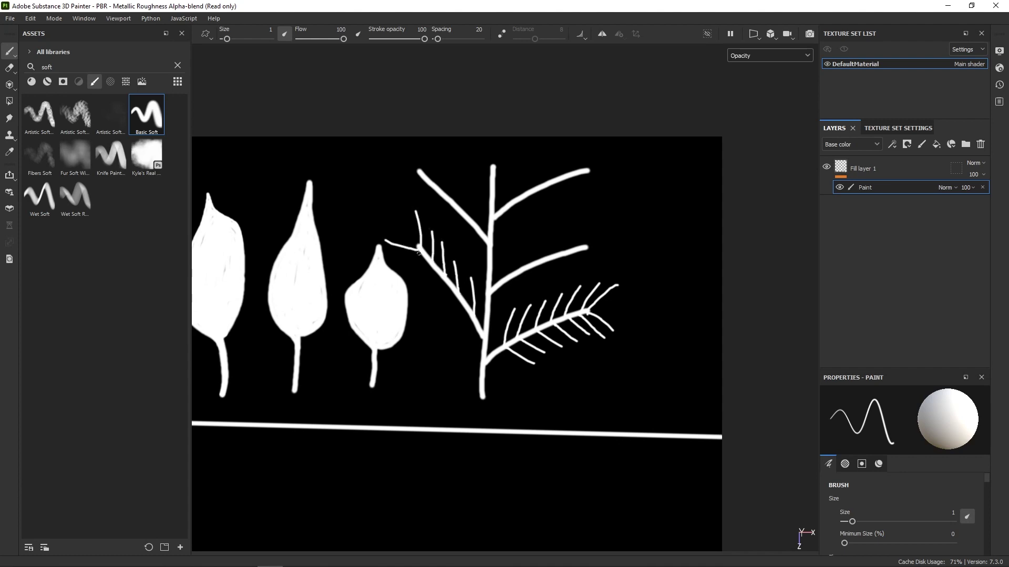
pyautogui.moveTo(441, 275)
pyautogui.mouseDown()
pyautogui.moveTo(419, 286)
pyautogui.moveTo(441, 321)
pyautogui.moveTo(463, 268)
pyautogui.moveTo(447, 251)
pyautogui.mouseUp()
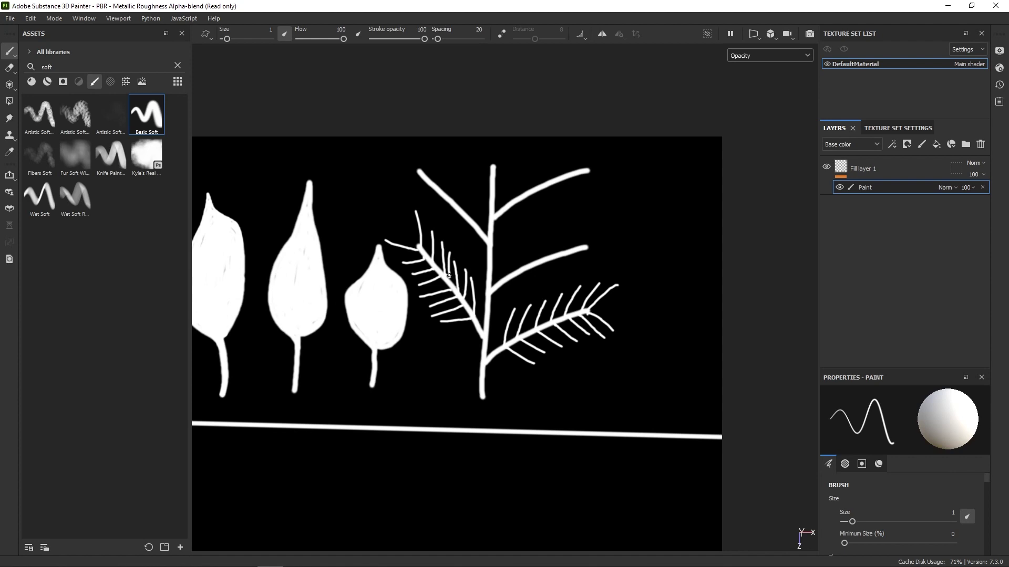
pyautogui.moveTo(475, 328); pyautogui.dragTo(454, 335)
# Paint thin needles along both sides of the twig's middle and upper right branches.
pyautogui.moveTo(504, 278)
pyautogui.mouseDown()
pyautogui.moveTo(512, 243)
pyautogui.moveTo(614, 222)
pyautogui.moveTo(595, 271)
pyautogui.moveTo(525, 296)
pyautogui.mouseUp()
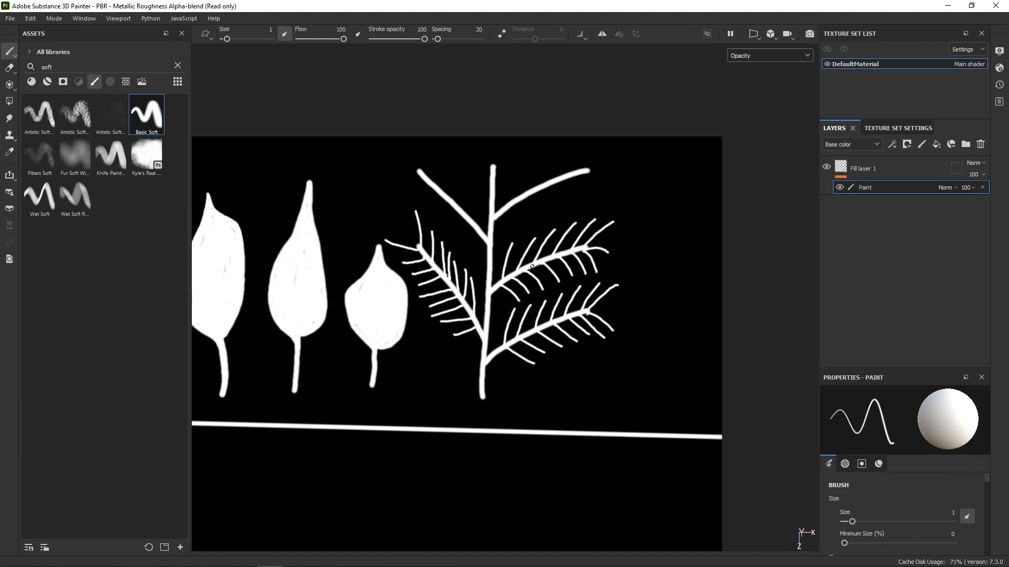
pyautogui.moveTo(517, 197)
pyautogui.mouseDown()
pyautogui.moveTo(531, 166)
pyautogui.moveTo(608, 152)
pyautogui.moveTo(603, 184)
pyautogui.moveTo(584, 193)
pyautogui.mouseUp()
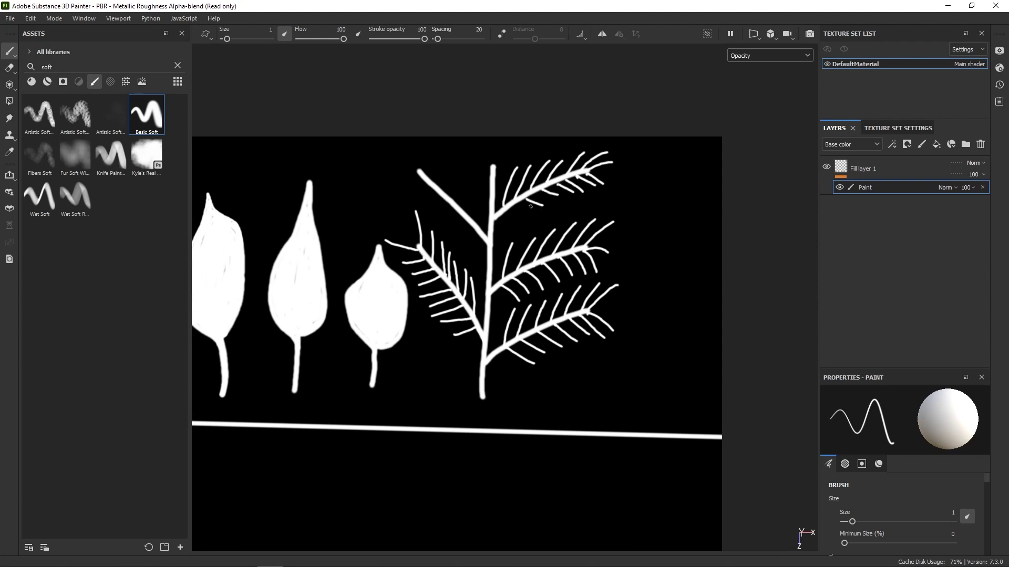
pyautogui.moveTo(515, 205); pyautogui.dragTo(528, 210)
pyautogui.moveTo(491, 178)
pyautogui.mouseDown()
pyautogui.moveTo(469, 155)
pyautogui.moveTo(479, 147)
pyautogui.moveTo(494, 173)
pyautogui.mouseUp()
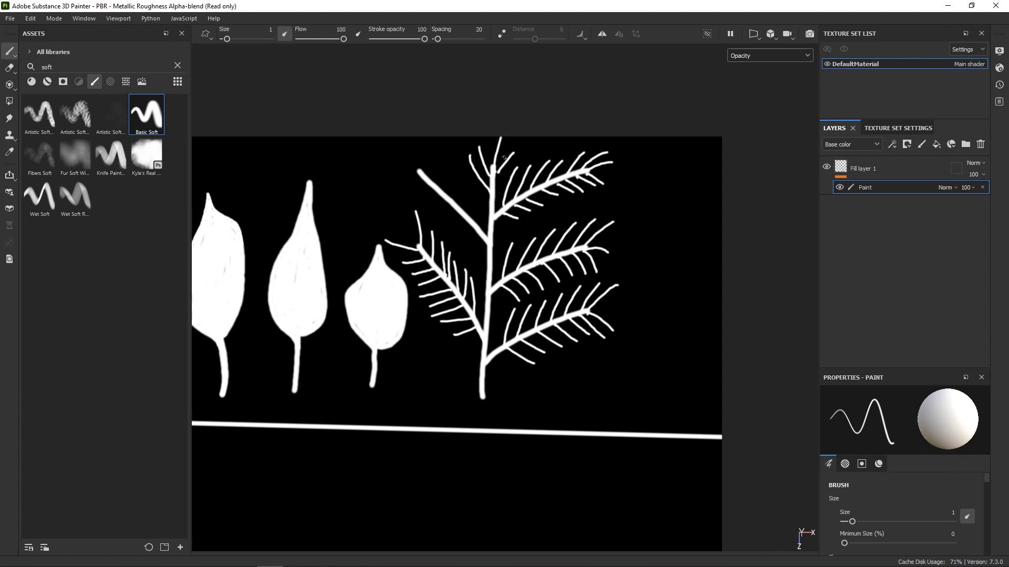
pyautogui.hotkey('ctrl', 'z')
pyautogui.hotkey('ctrl', 'z')
# Paint short thin needles around the twig's top end and along both sides of its upper left branch.
pyautogui.moveTo(488, 200)
pyautogui.mouseDown()
pyautogui.moveTo(467, 178)
pyautogui.moveTo(494, 145)
pyautogui.mouseUp()
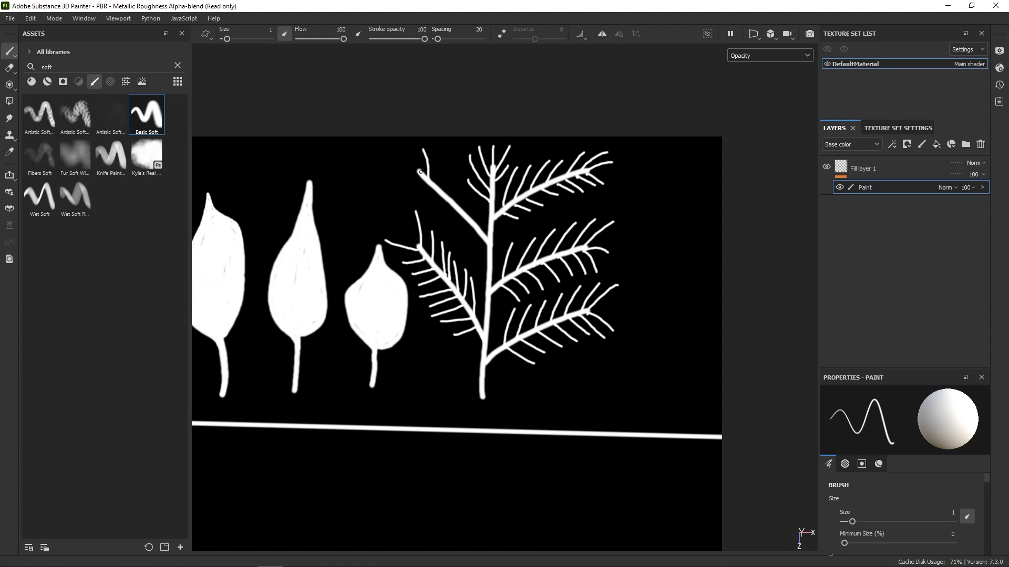
pyautogui.moveTo(420, 172)
pyautogui.mouseDown()
pyautogui.moveTo(404, 155)
pyautogui.moveTo(408, 188)
pyautogui.moveTo(450, 163)
pyautogui.mouseUp()
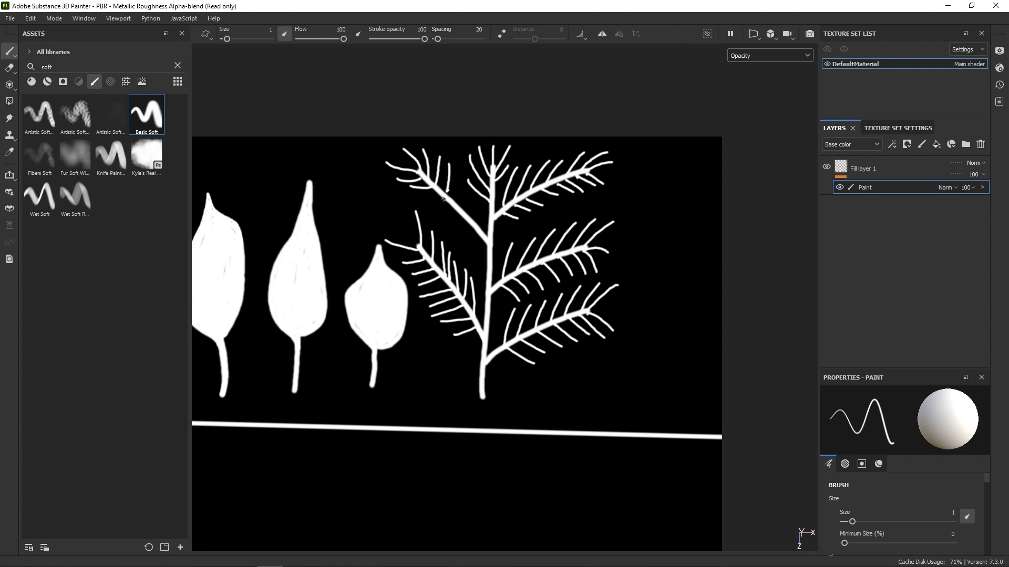
pyautogui.moveTo(452, 197); pyautogui.dragTo(457, 179)
pyautogui.moveTo(464, 215)
pyautogui.mouseDown()
pyautogui.moveTo(467, 187)
pyautogui.moveTo(475, 220)
pyautogui.mouseUp()
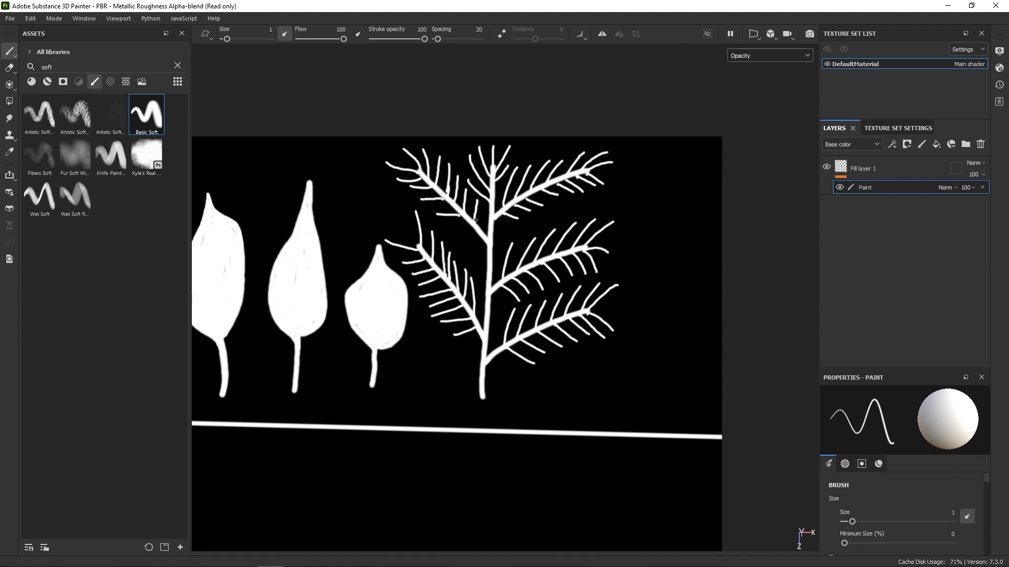
# Thicken the needles on both sides of the twig's upper left branch with extra white strokes.
pyautogui.keyDown('alt'); pyautogui.moveTo(501, 240); pyautogui.dragTo(474, 200, button='right'); pyautogui.keyUp('alt')
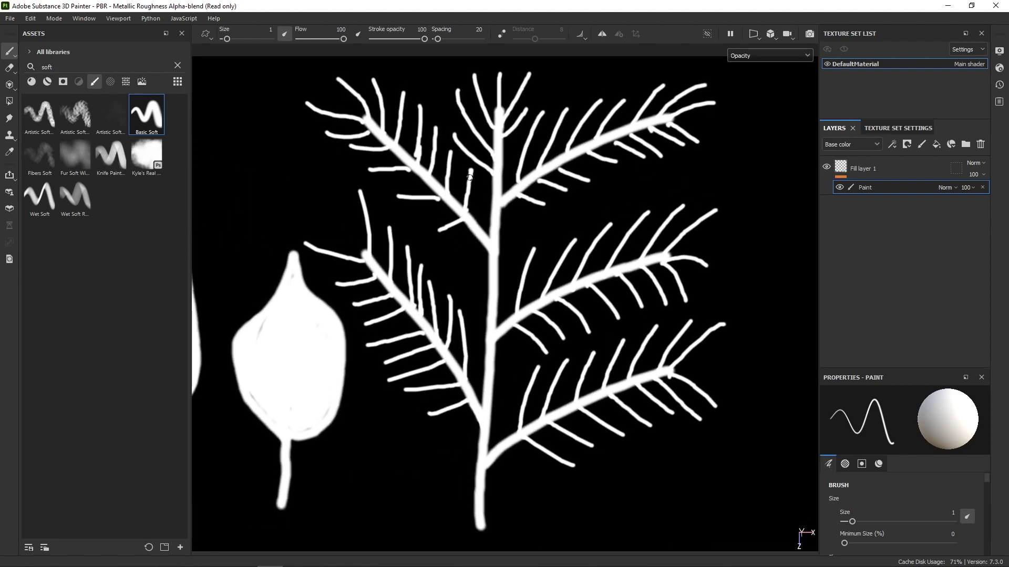
pyautogui.moveTo(469, 177)
pyautogui.mouseDown()
pyautogui.moveTo(465, 209)
pyautogui.moveTo(457, 166)
pyautogui.moveTo(450, 196)
pyautogui.mouseUp()
pyautogui.moveTo(436, 134); pyautogui.dragTo(433, 172)
pyautogui.moveTo(419, 122); pyautogui.dragTo(416, 156)
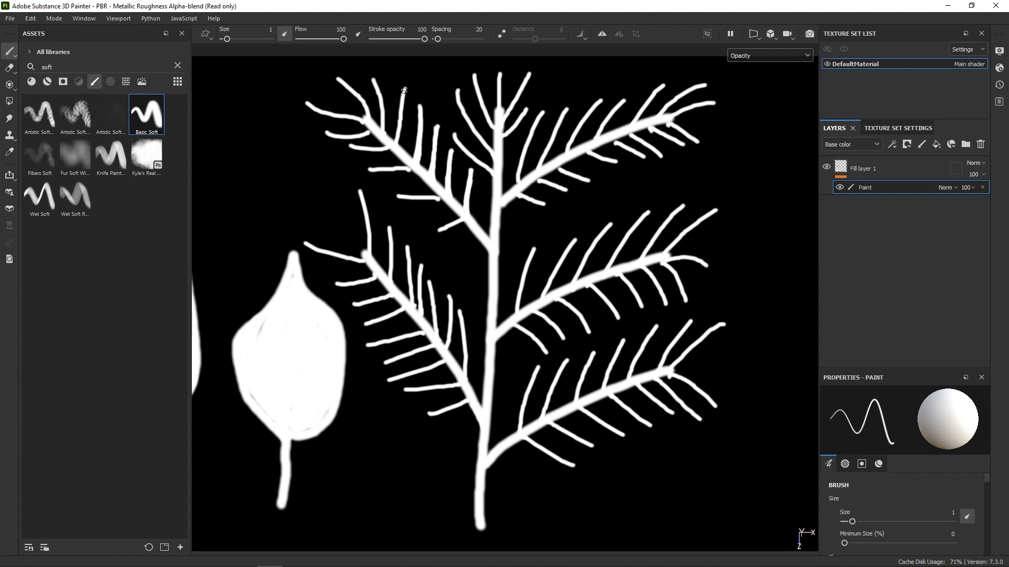
pyautogui.moveTo(404, 90); pyautogui.dragTo(400, 144)
pyautogui.moveTo(382, 105)
pyautogui.mouseDown()
pyautogui.moveTo(386, 130)
pyautogui.moveTo(379, 89)
pyautogui.moveTo(363, 106)
pyautogui.mouseUp()
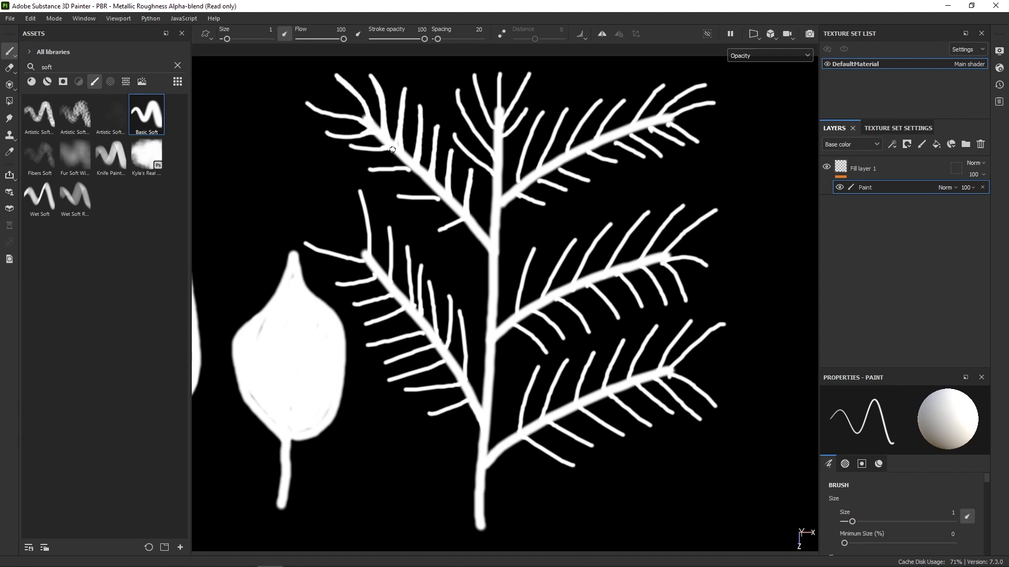
pyautogui.moveTo(403, 166)
pyautogui.mouseDown()
pyautogui.moveTo(417, 172)
pyautogui.moveTo(365, 167)
pyautogui.moveTo(389, 167)
pyautogui.mouseUp()
pyautogui.moveTo(441, 192); pyautogui.dragTo(395, 196)
pyautogui.moveTo(460, 215)
pyautogui.mouseDown()
pyautogui.moveTo(439, 228)
pyautogui.moveTo(469, 227)
pyautogui.mouseUp()
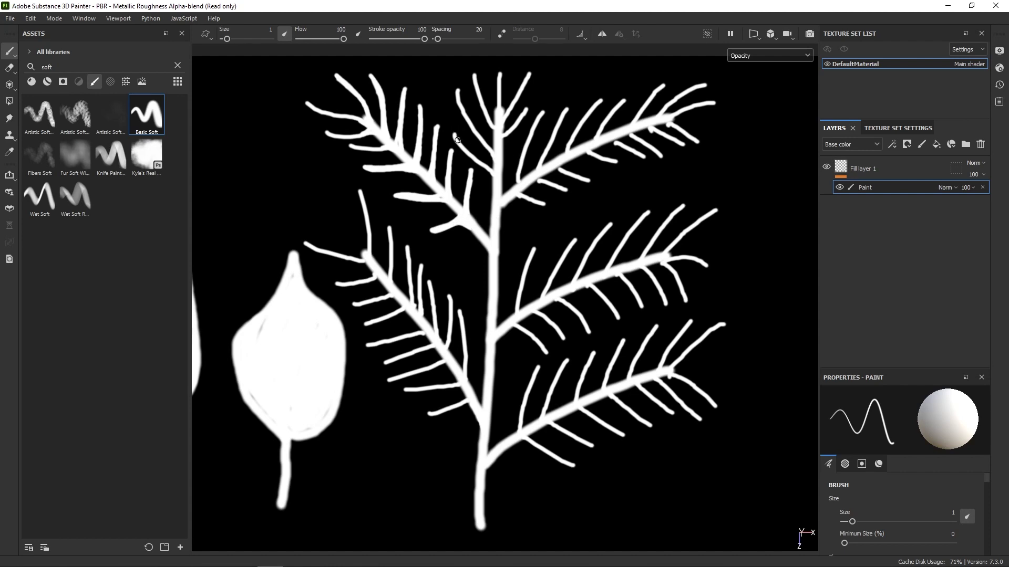
# Thicken the white needles around the twig's top end and along the inner part of its upper right branch.
pyautogui.moveTo(454, 133)
pyautogui.mouseDown()
pyautogui.moveTo(466, 145)
pyautogui.moveTo(455, 86)
pyautogui.moveTo(495, 157)
pyautogui.moveTo(457, 88)
pyautogui.moveTo(479, 93)
pyautogui.moveTo(496, 134)
pyautogui.moveTo(480, 95)
pyautogui.mouseUp()
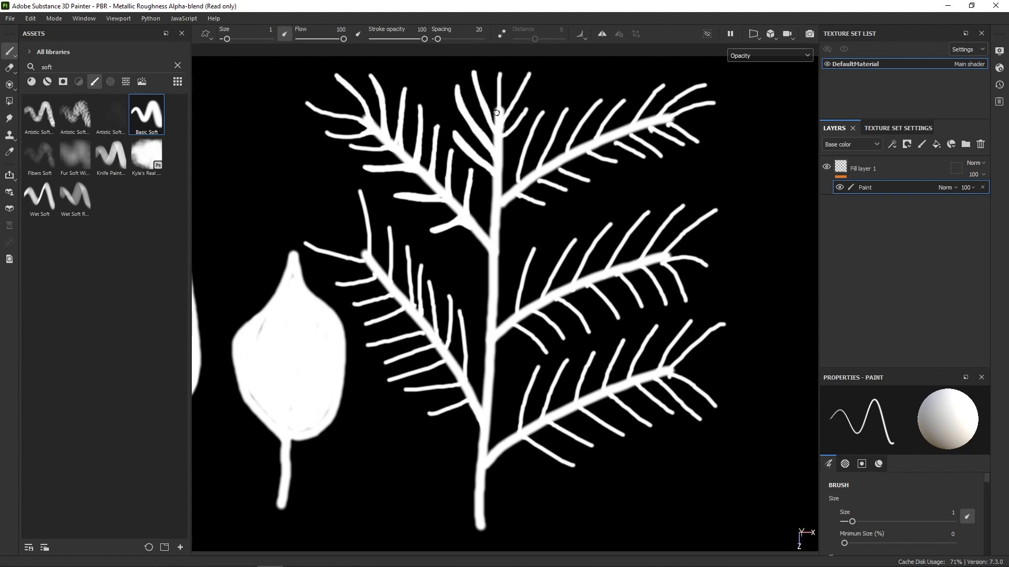
pyautogui.moveTo(506, 112)
pyautogui.mouseDown()
pyautogui.moveTo(528, 71)
pyautogui.moveTo(508, 136)
pyautogui.mouseUp()
pyautogui.moveTo(532, 126)
pyautogui.mouseDown()
pyautogui.moveTo(513, 191)
pyautogui.moveTo(525, 173)
pyautogui.moveTo(531, 199)
pyautogui.moveTo(549, 213)
pyautogui.moveTo(525, 194)
pyautogui.moveTo(549, 213)
pyautogui.mouseUp()
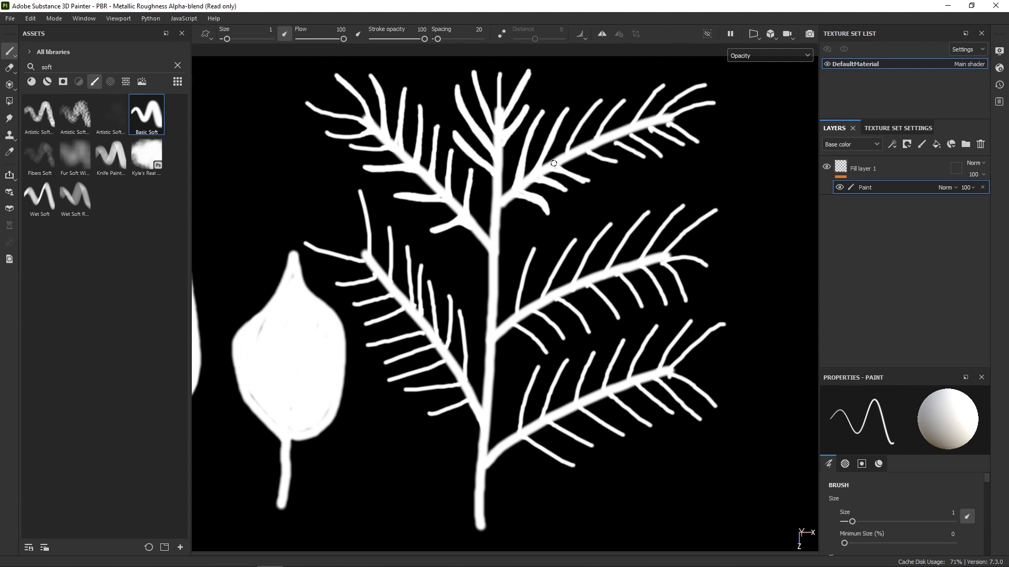
pyautogui.moveTo(582, 179)
pyautogui.mouseDown()
pyautogui.moveTo(593, 190)
pyautogui.moveTo(580, 178)
pyautogui.mouseUp()
pyautogui.moveTo(570, 151)
pyautogui.mouseDown()
pyautogui.moveTo(608, 95)
pyautogui.moveTo(599, 138)
pyautogui.moveTo(614, 107)
pyautogui.moveTo(596, 115)
pyautogui.moveTo(608, 97)
pyautogui.mouseUp()
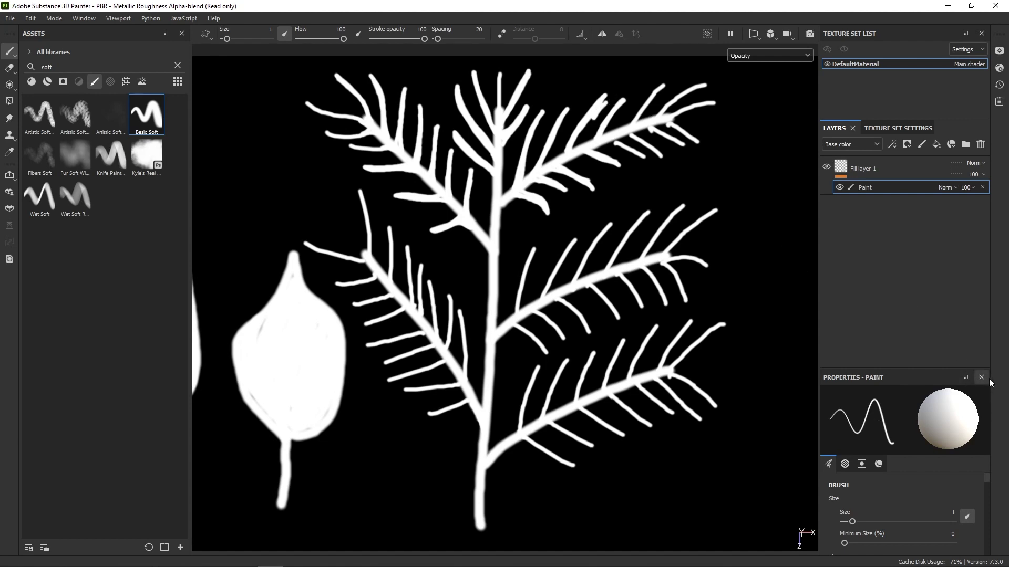
# Trim the overpainted needle tip on the upper right branch using a brush opacity value of 0, and restore the value to 1.
pyautogui.moveTo(986, 478)
pyautogui.mouseDown()
pyautogui.moveTo(993, 554)
pyautogui.moveTo(816, 539)
pyautogui.mouseUp()
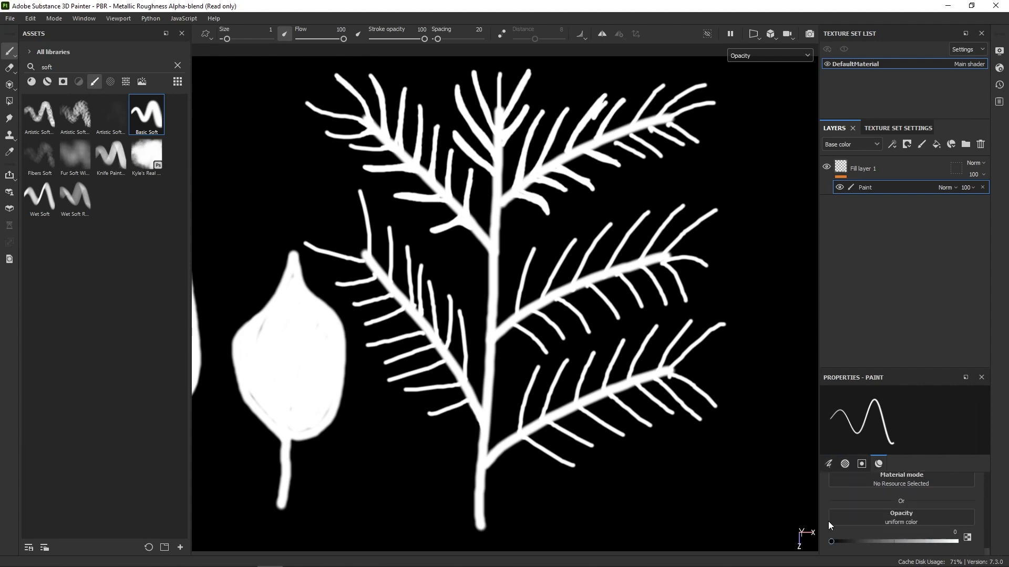
pyautogui.moveTo(605, 100)
pyautogui.mouseDown()
pyautogui.moveTo(585, 132)
pyautogui.moveTo(601, 108)
pyautogui.mouseUp()
pyautogui.moveTo(832, 542); pyautogui.dragTo(970, 545)
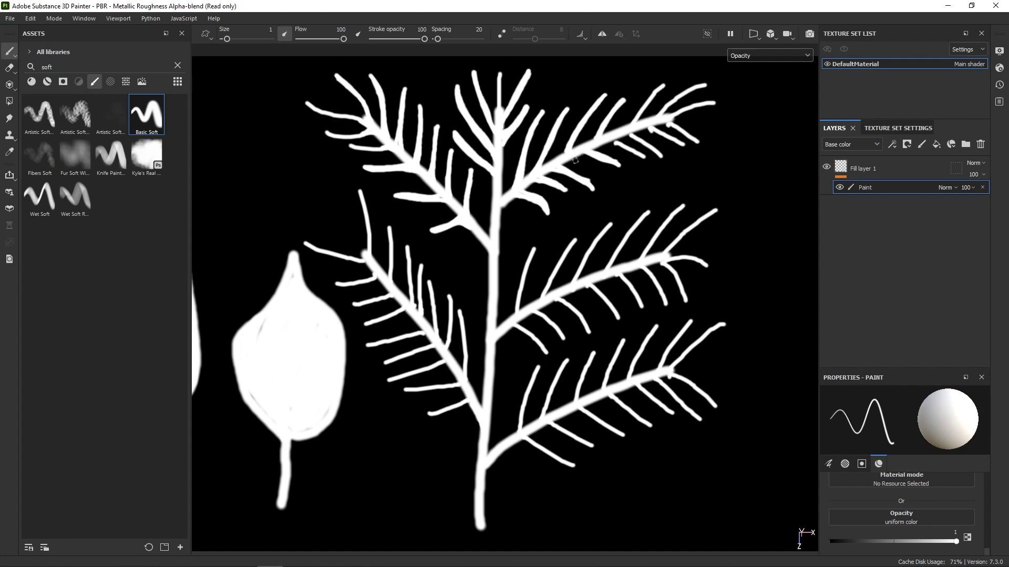
# Thicken more needles on the upper right branch and widen the bases of the lower needles on the middle right branch.
pyautogui.moveTo(605, 128)
pyautogui.mouseDown()
pyautogui.moveTo(616, 104)
pyautogui.moveTo(590, 141)
pyautogui.moveTo(627, 96)
pyautogui.moveTo(607, 123)
pyautogui.mouseUp()
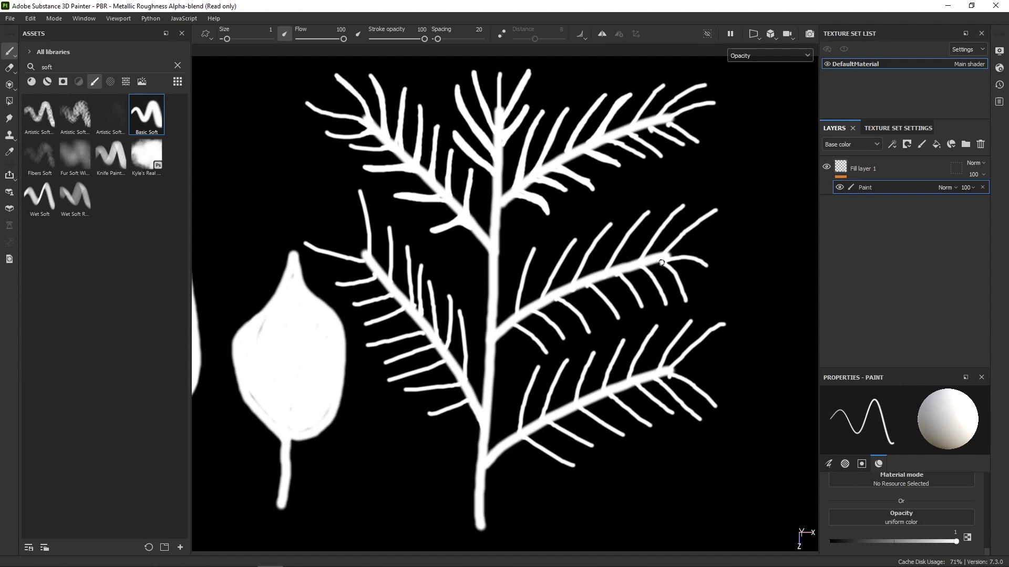
pyautogui.moveTo(661, 261); pyautogui.dragTo(674, 269)
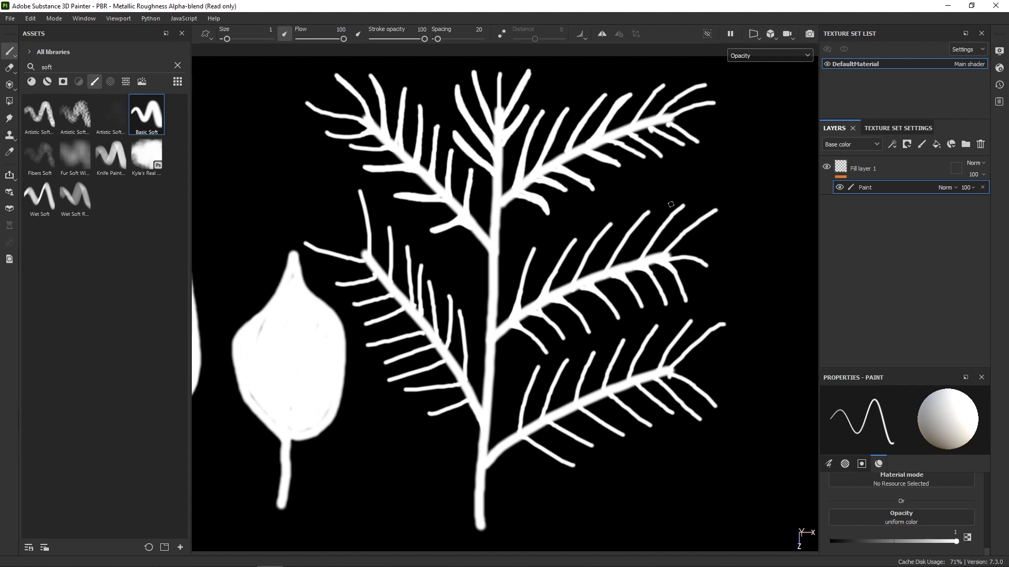
# Paint a second, thinner twig to the right of the first, with a vertical stem and five alternating side branches.
pyautogui.moveTo(633, 421); pyautogui.dragTo(614, 187, button='right')
pyautogui.moveTo(614, 187); pyautogui.dragTo(586, 257, button='middle')
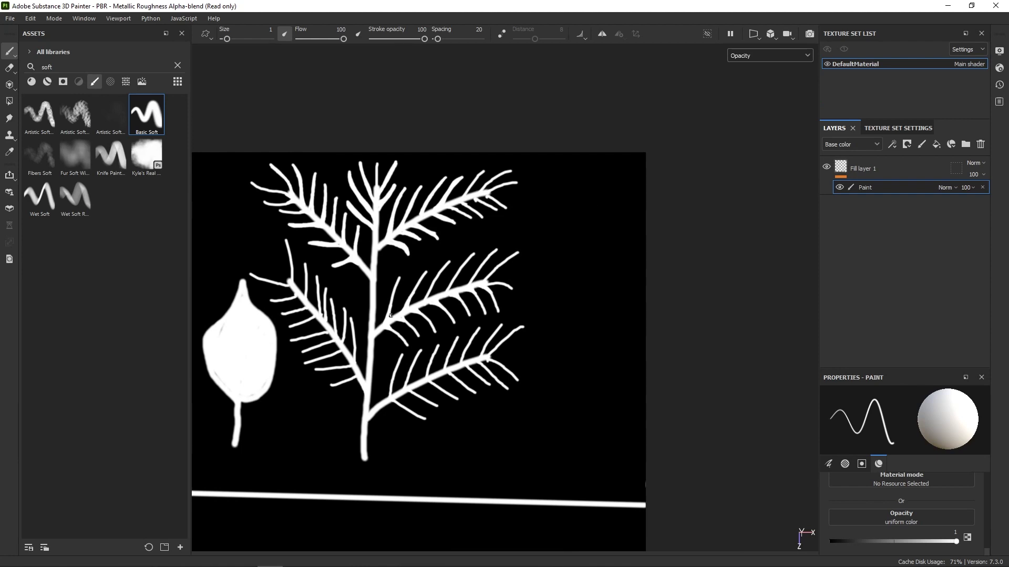
pyautogui.moveTo(596, 207); pyautogui.dragTo(587, 476)
pyautogui.moveTo(589, 394)
pyautogui.mouseDown()
pyautogui.moveTo(552, 348)
pyautogui.moveTo(612, 326)
pyautogui.moveTo(632, 307)
pyautogui.mouseUp()
pyautogui.moveTo(593, 305)
pyautogui.mouseDown()
pyautogui.moveTo(548, 252)
pyautogui.moveTo(612, 242)
pyautogui.moveTo(631, 219)
pyautogui.mouseUp()
pyautogui.moveTo(596, 227); pyautogui.dragTo(534, 176)
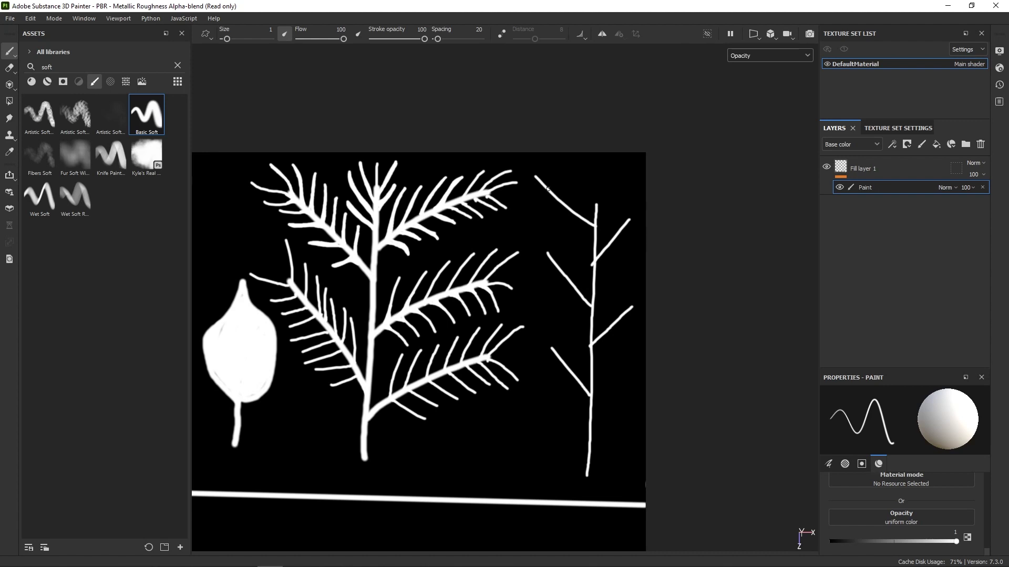
# Paint short thin needles along the thin twig's upper left branch and around its top end.
pyautogui.moveTo(547, 189)
pyautogui.mouseDown()
pyautogui.moveTo(549, 165)
pyautogui.moveTo(559, 169)
pyautogui.mouseUp()
pyautogui.moveTo(567, 204)
pyautogui.mouseDown()
pyautogui.moveTo(571, 171)
pyautogui.moveTo(579, 195)
pyautogui.moveTo(580, 185)
pyautogui.moveTo(529, 184)
pyautogui.moveTo(557, 229)
pyautogui.moveTo(589, 181)
pyautogui.moveTo(609, 184)
pyautogui.moveTo(615, 201)
pyautogui.moveTo(599, 176)
pyautogui.mouseUp()
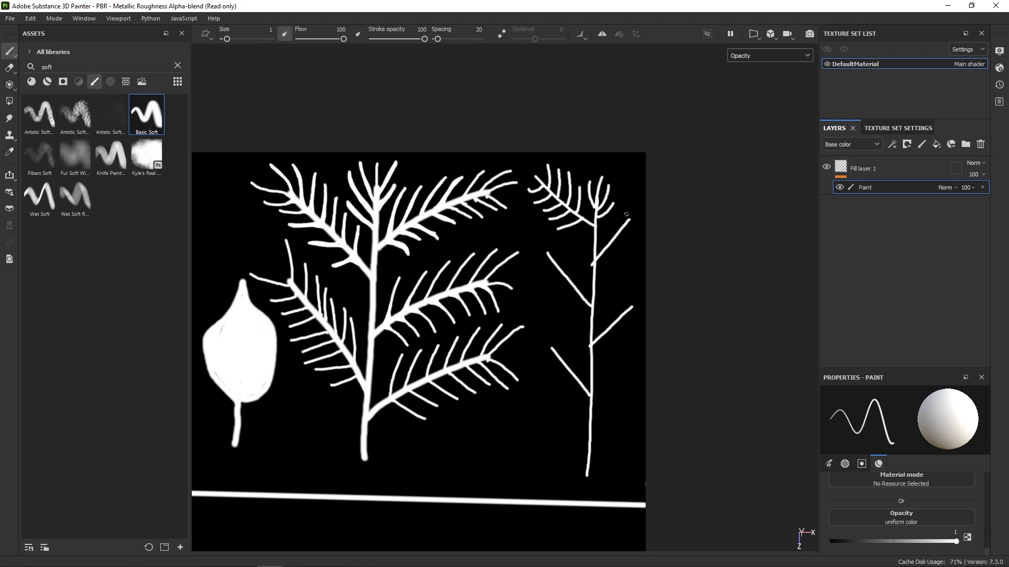
pyautogui.moveTo(615, 231); pyautogui.dragTo(628, 201)
pyautogui.hotkey('ctrl', 'z')
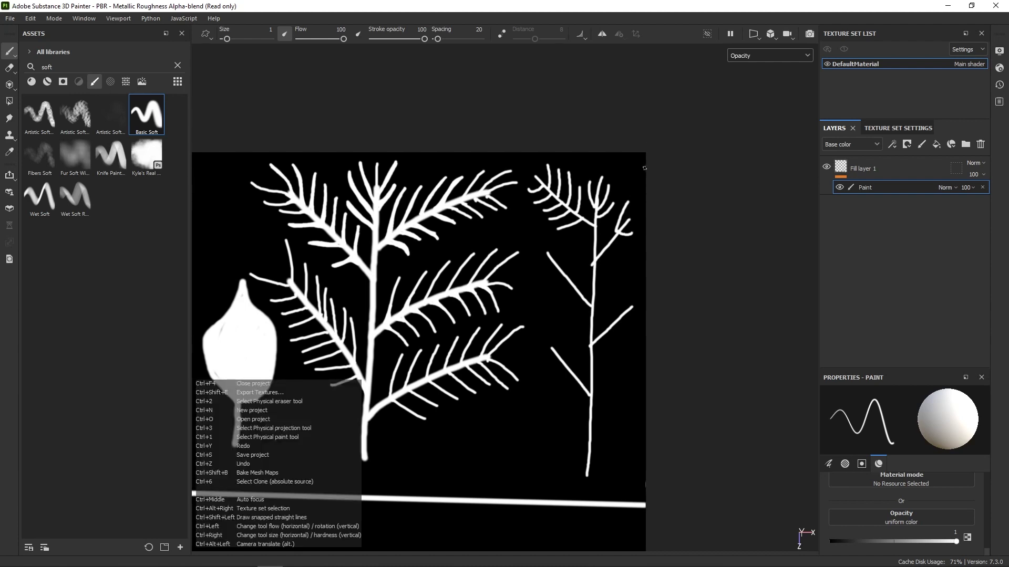
pyautogui.hotkey('ctrl', 'z')
pyautogui.hotkey('ctrl', 'z')
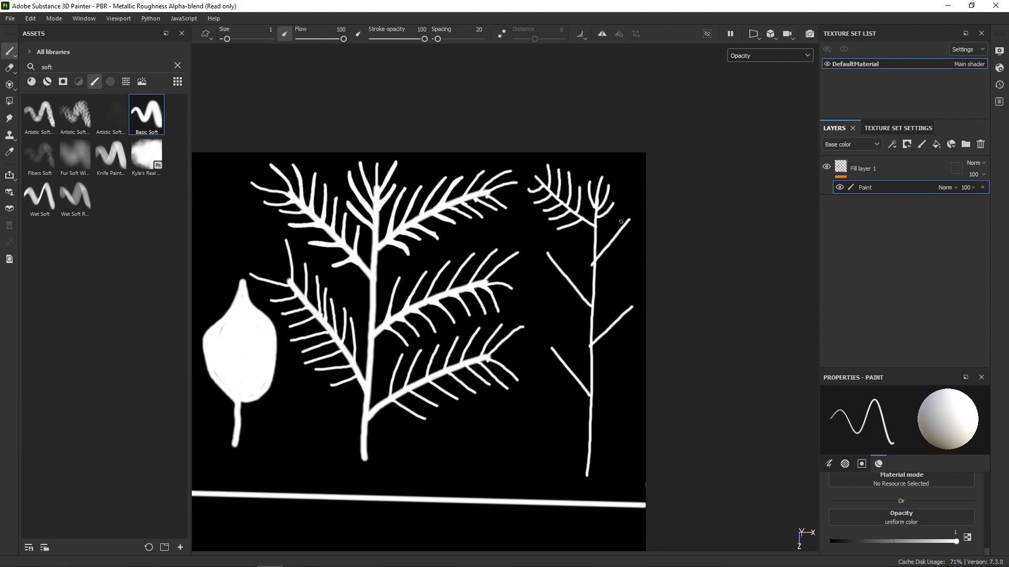
# Paint short needles along both sides of the thin twig's two right branches and its middle and lower left branches.
pyautogui.moveTo(621, 226)
pyautogui.mouseDown()
pyautogui.moveTo(624, 209)
pyautogui.moveTo(632, 227)
pyautogui.moveTo(612, 222)
pyautogui.moveTo(631, 241)
pyautogui.moveTo(610, 226)
pyautogui.mouseUp()
pyautogui.moveTo(557, 258)
pyautogui.mouseDown()
pyautogui.moveTo(532, 258)
pyautogui.moveTo(568, 251)
pyautogui.moveTo(540, 268)
pyautogui.moveTo(566, 278)
pyautogui.moveTo(582, 271)
pyautogui.moveTo(557, 295)
pyautogui.mouseUp()
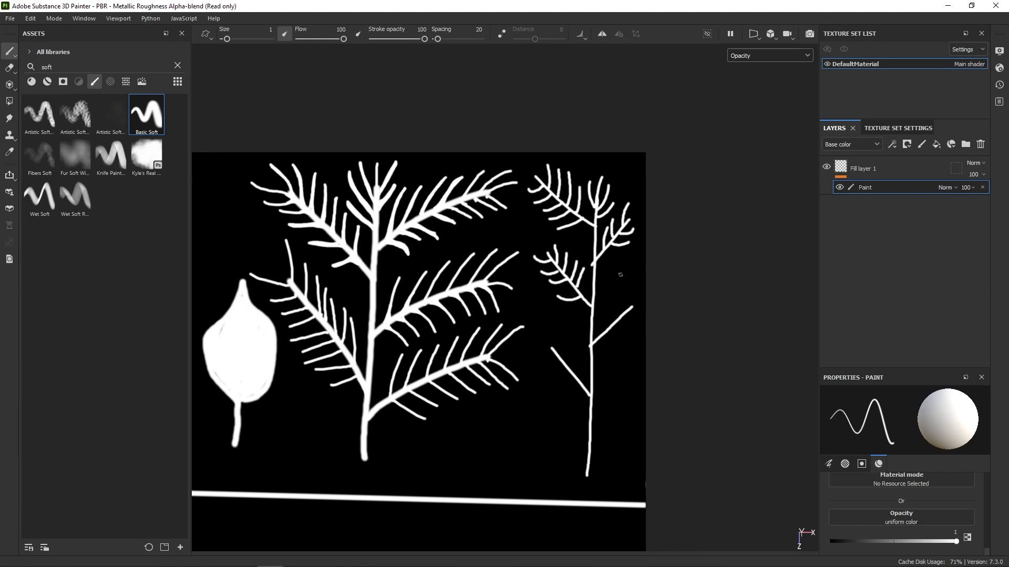
pyautogui.moveTo(623, 312)
pyautogui.mouseDown()
pyautogui.moveTo(630, 287)
pyautogui.moveTo(610, 304)
pyautogui.moveTo(635, 315)
pyautogui.moveTo(621, 322)
pyautogui.mouseUp()
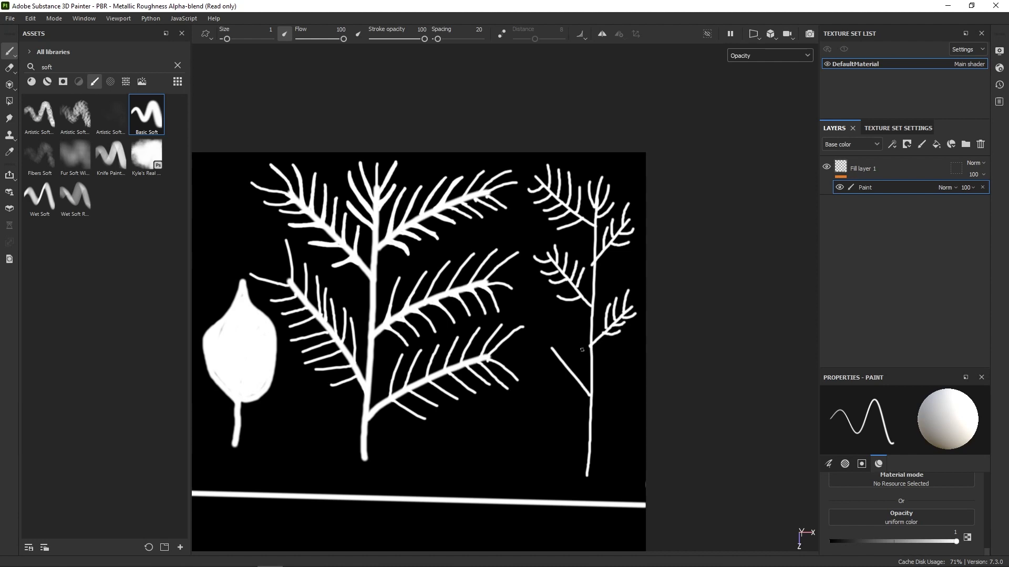
pyautogui.moveTo(553, 328)
pyautogui.mouseDown()
pyautogui.moveTo(557, 353)
pyautogui.moveTo(538, 352)
pyautogui.moveTo(565, 348)
pyautogui.moveTo(565, 334)
pyautogui.mouseUp()
pyautogui.moveTo(559, 370)
pyautogui.mouseDown()
pyautogui.moveTo(546, 374)
pyautogui.moveTo(574, 340)
pyautogui.mouseUp()
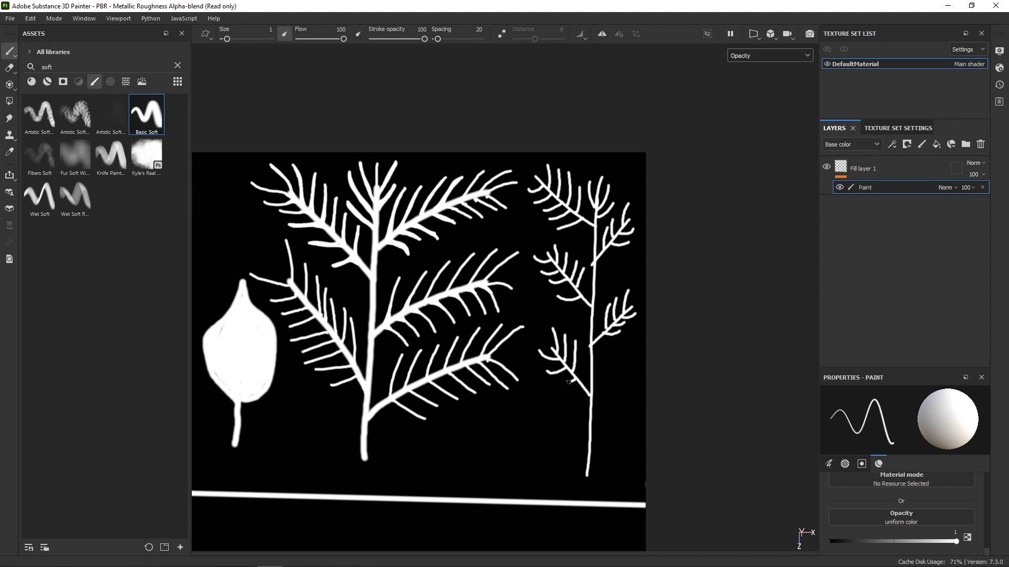
pyautogui.moveTo(572, 380)
pyautogui.mouseDown()
pyautogui.moveTo(555, 383)
pyautogui.moveTo(582, 349)
pyautogui.mouseUp()
# Paint out the dividing line below the leaves and twigs in black, with the brush opacity value at 0 and size 13.85.
pyautogui.moveTo(609, 357); pyautogui.dragTo(489, 264, button='right')
pyautogui.moveTo(346, 329); pyautogui.dragTo(480, 305, button='middle')
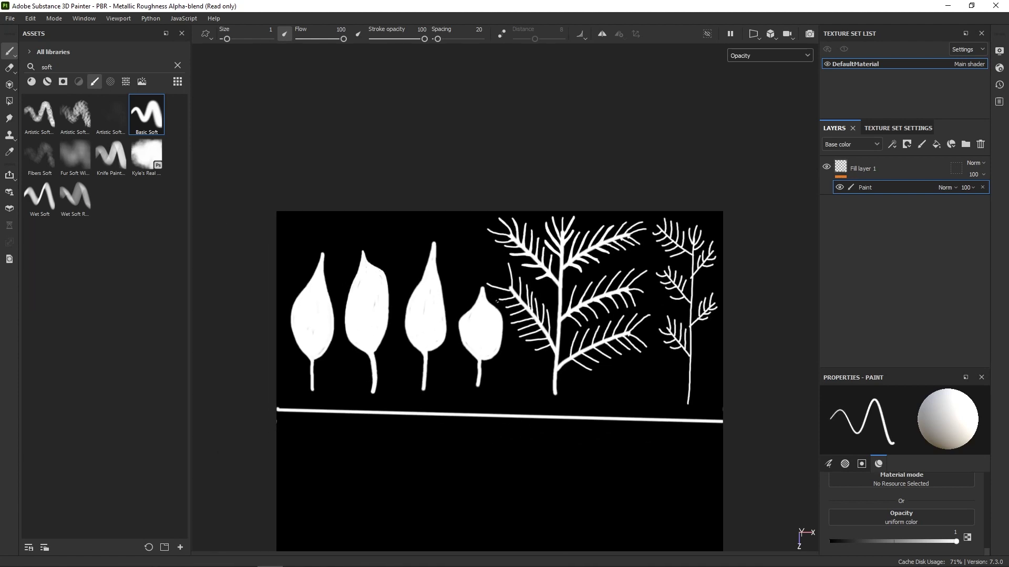
pyautogui.moveTo(436, 304); pyautogui.dragTo(526, 288, button='right')
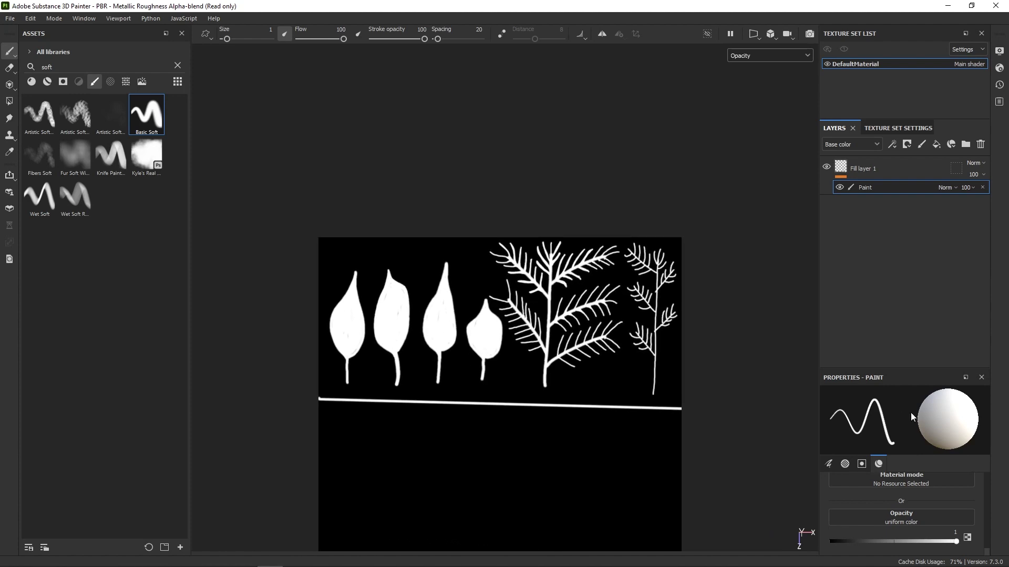
pyautogui.moveTo(956, 541); pyautogui.dragTo(832, 542)
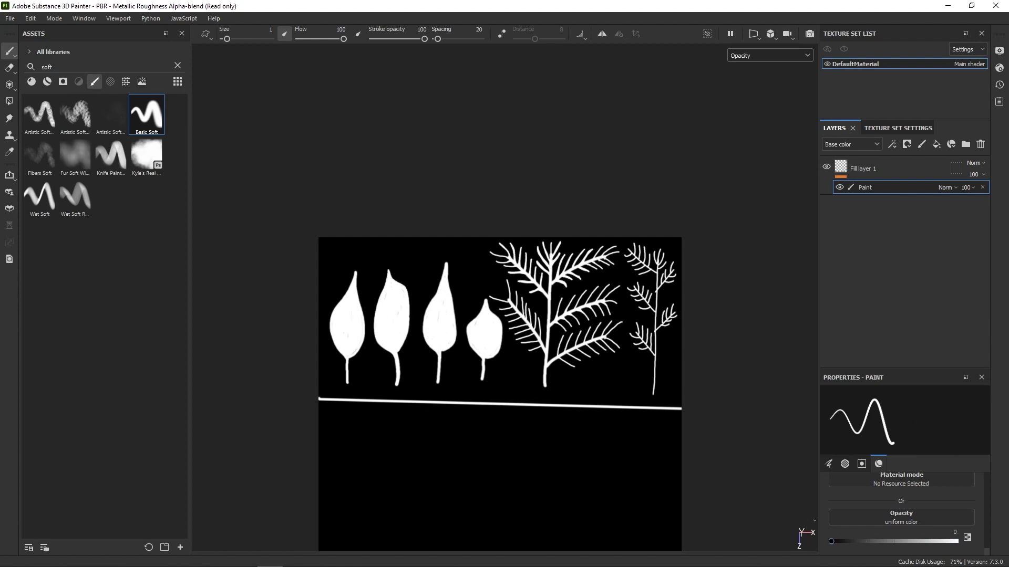
pyautogui.keyDown('ctrl'); pyautogui.moveTo(564, 411); pyautogui.dragTo(675, 414, button='right'); pyautogui.keyUp('ctrl')
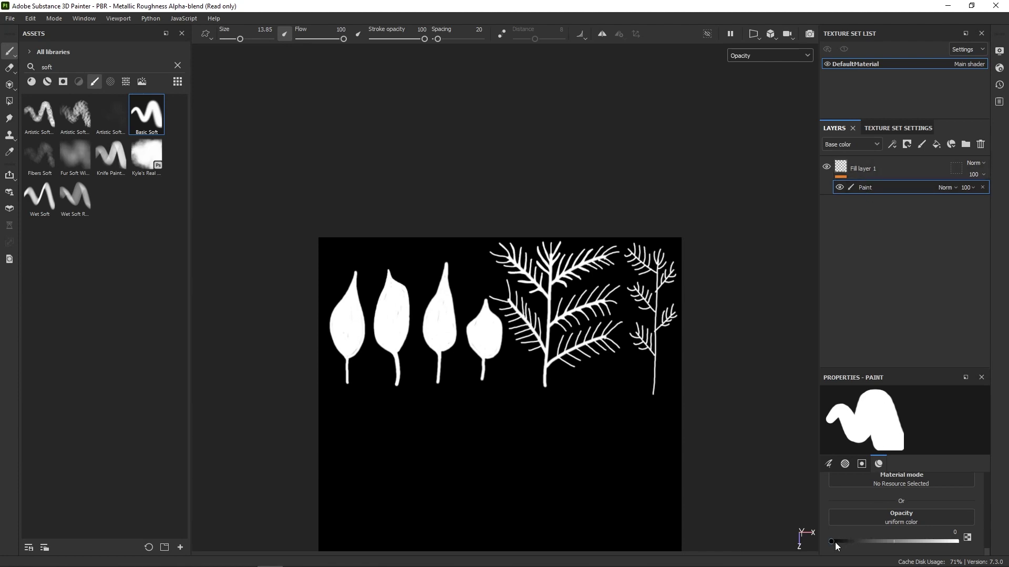
# Paint a straight white line across the bottom edge of the texture with the opacity value at 1 and brush size 6.04.
pyautogui.moveTo(832, 542); pyautogui.dragTo(957, 541)
pyautogui.moveTo(489, 441); pyautogui.dragTo(478, 417, button='right')
pyautogui.moveTo(478, 418); pyautogui.dragTo(510, 315, button='middle')
pyautogui.moveTo(468, 405)
pyautogui.mouseDown(button='right')
pyautogui.moveTo(464, 390)
pyautogui.moveTo(443, 399)
pyautogui.moveTo(419, 432)
pyautogui.moveTo(386, 421)
pyautogui.mouseUp(button='right')
pyautogui.moveTo(408, 410); pyautogui.dragTo(456, 312, button='middle')
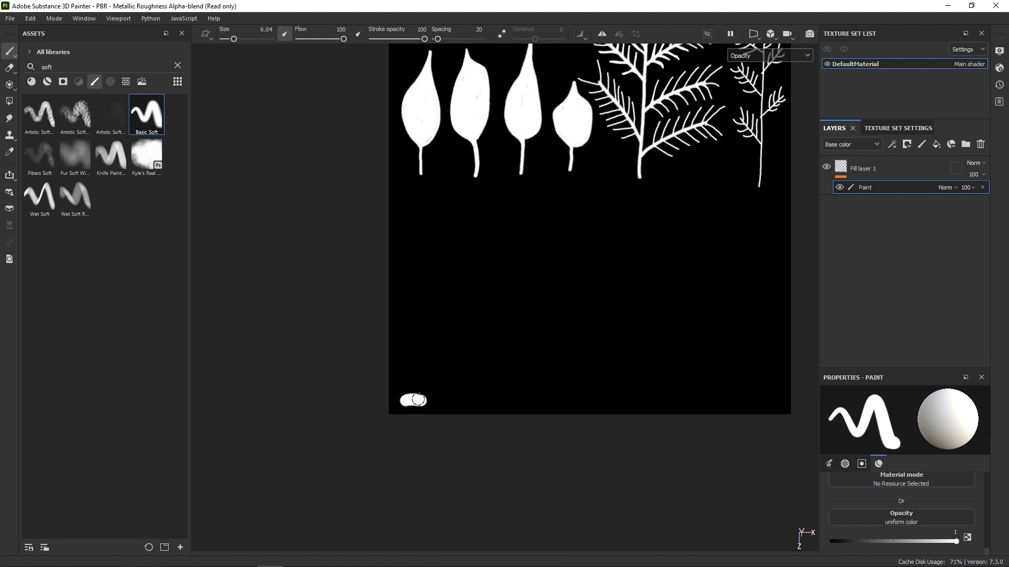
pyautogui.moveTo(419, 400); pyautogui.dragTo(422, 399)
pyautogui.hotkey('ctrl', 'z')
pyautogui.moveTo(405, 401); pyautogui.dragTo(443, 398)
pyautogui.hotkey('ctrl', 'z')
pyautogui.press('shift')
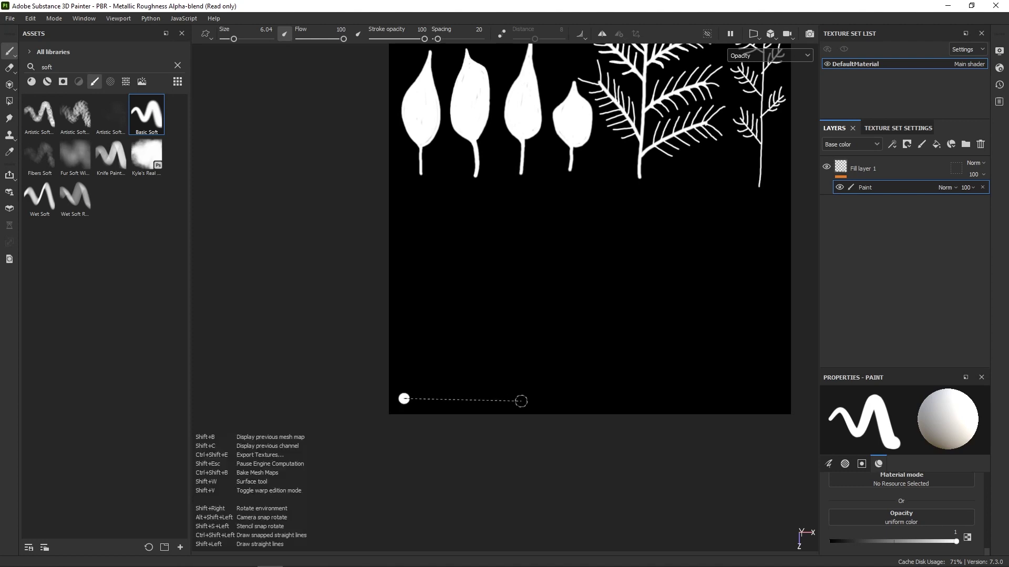
pyautogui.keyDown('shift'); pyautogui.click(778, 402); pyautogui.keyUp('shift')
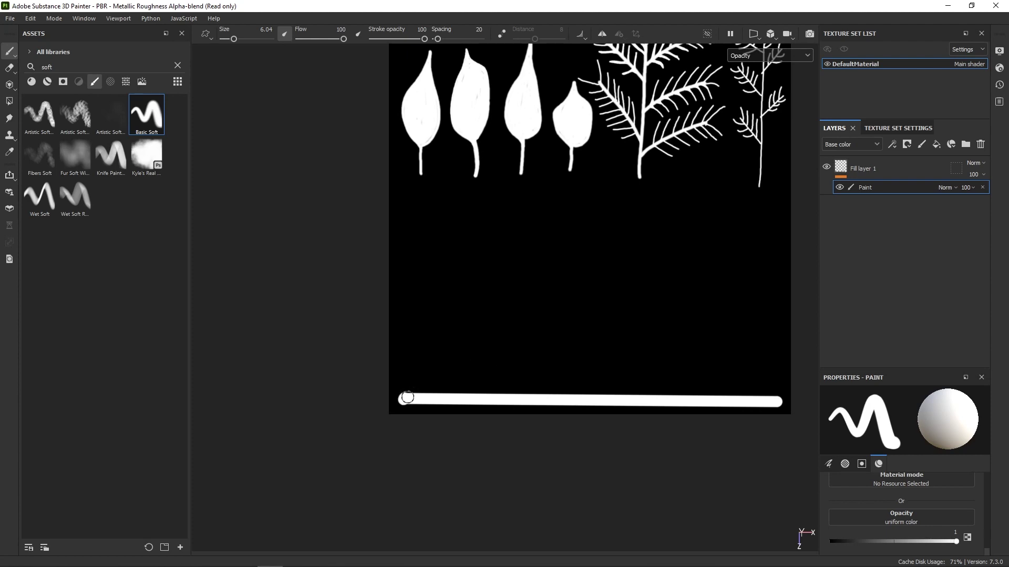
# Set the brush size to 2.19 and outline a tall pointed grass blade rising from the left end of the bottom line.
pyautogui.moveTo(404, 398); pyautogui.dragTo(429, 239)
pyautogui.hotkey('ctrl', 'z')
pyautogui.moveTo(436, 302)
pyautogui.keyDown('ctrl'); pyautogui.mouseDown(button='right')
pyautogui.moveTo(441, 295)
pyautogui.moveTo(434, 299)
pyautogui.moveTo(448, 307)
pyautogui.mouseUp(button='right'); pyautogui.keyUp('ctrl')
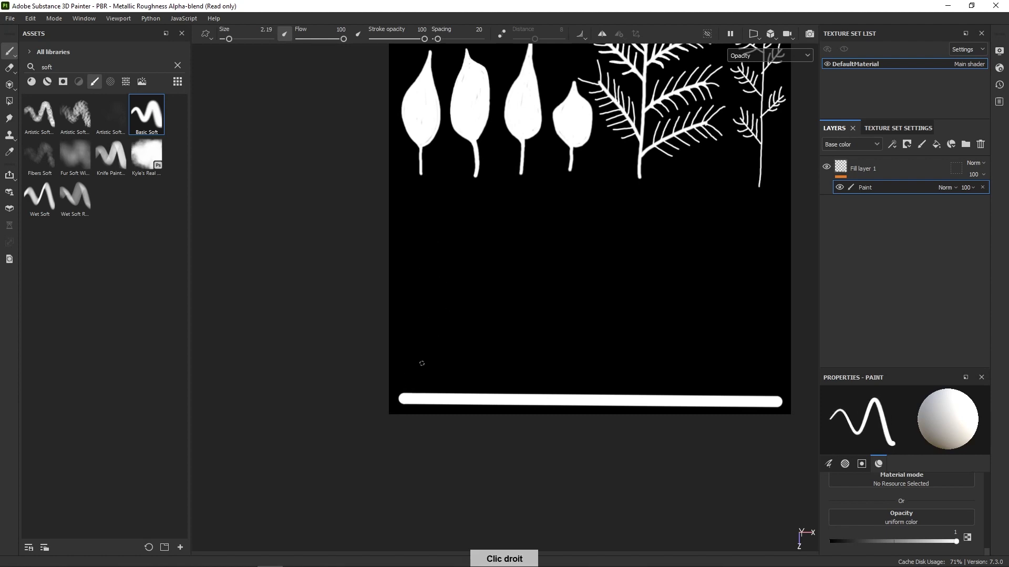
pyautogui.moveTo(401, 398)
pyautogui.mouseDown()
pyautogui.moveTo(428, 253)
pyautogui.moveTo(435, 252)
pyautogui.moveTo(441, 394)
pyautogui.moveTo(461, 346)
pyautogui.moveTo(477, 236)
pyautogui.moveTo(468, 380)
pyautogui.mouseUp()
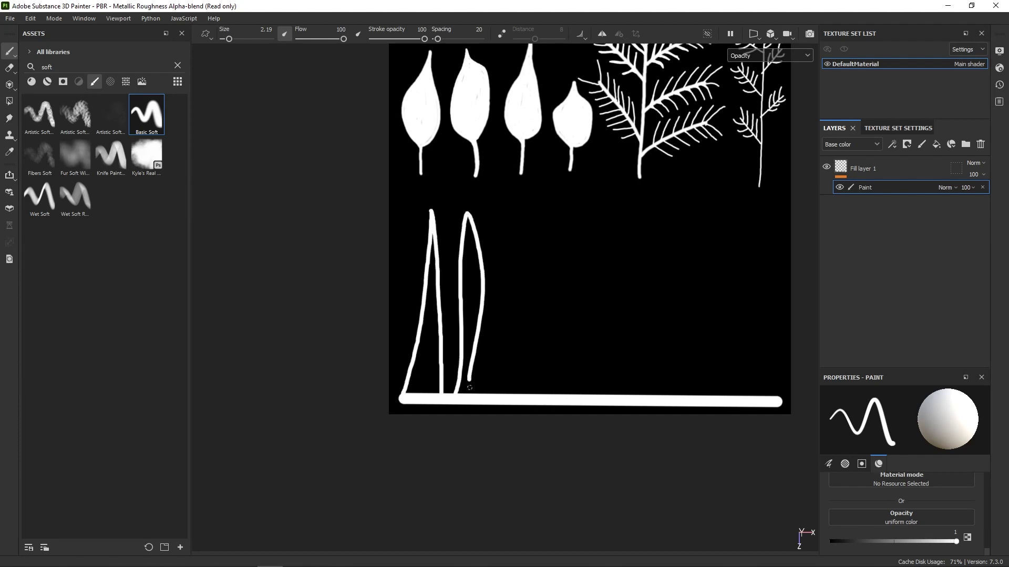
pyautogui.press('ctrl')
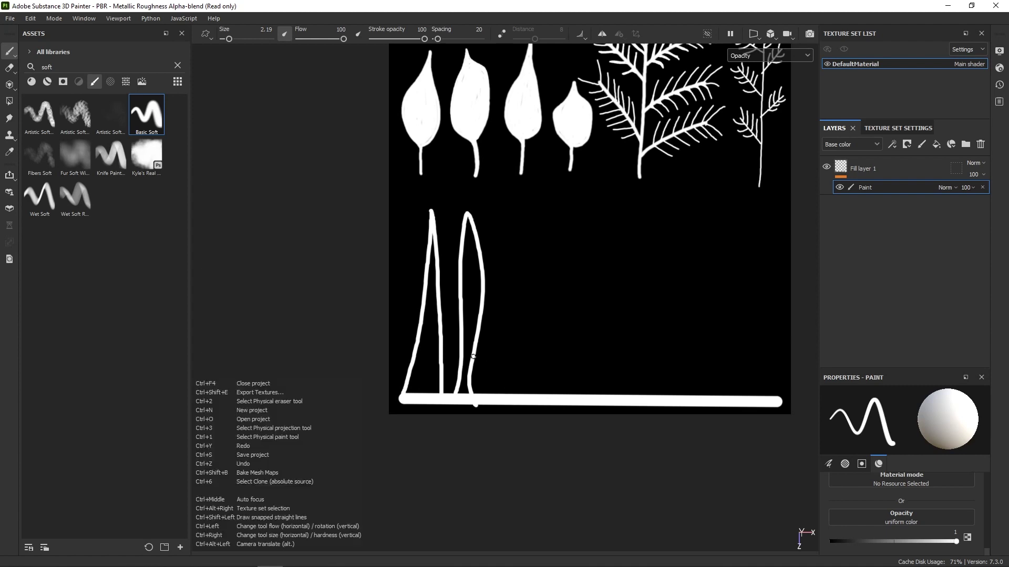
pyautogui.hotkey('ctrl', 'z')
# Outline five more grass blades to the right along the bottom line: one round-tipped, then four curved and pointed, including a short one.
pyautogui.moveTo(455, 397)
pyautogui.mouseDown()
pyautogui.moveTo(488, 247)
pyautogui.moveTo(476, 395)
pyautogui.moveTo(509, 294)
pyautogui.moveTo(518, 220)
pyautogui.moveTo(534, 395)
pyautogui.moveTo(554, 289)
pyautogui.moveTo(574, 395)
pyautogui.moveTo(592, 284)
pyautogui.moveTo(605, 263)
pyautogui.moveTo(613, 400)
pyautogui.moveTo(651, 369)
pyautogui.moveTo(622, 231)
pyautogui.moveTo(668, 325)
pyautogui.moveTo(660, 392)
pyautogui.mouseUp()
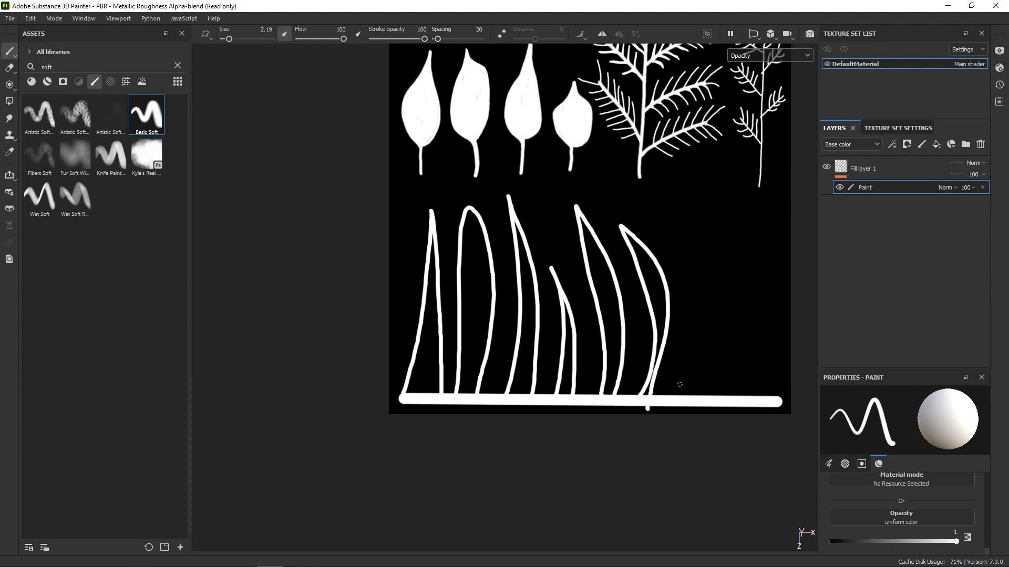
pyautogui.hotkey('ctrl', 'z')
pyautogui.moveTo(640, 398)
pyautogui.mouseDown()
pyautogui.moveTo(634, 212)
pyautogui.moveTo(662, 209)
pyautogui.mouseUp()
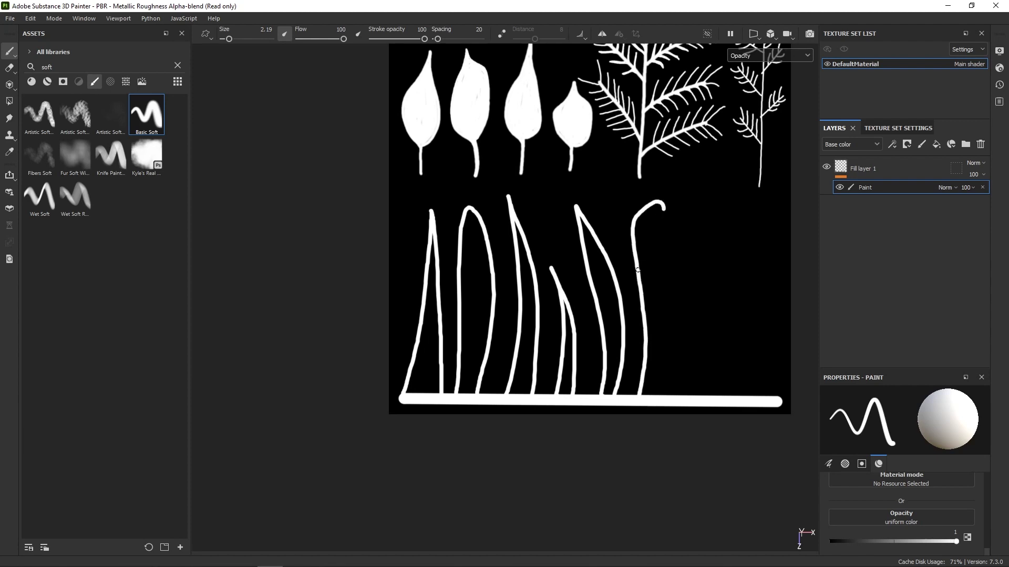
pyautogui.hotkey('ctrl', 'z')
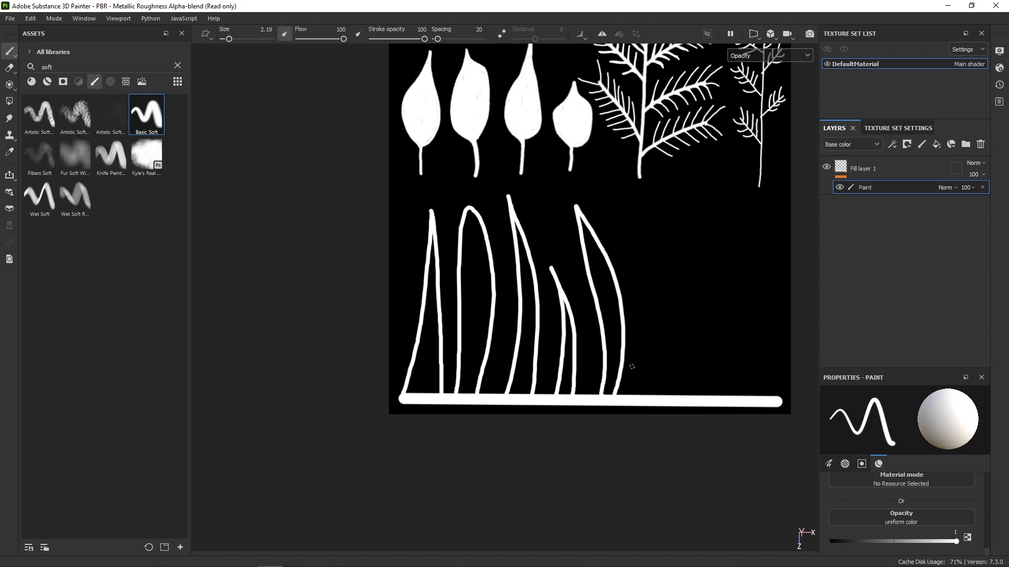
pyautogui.moveTo(632, 395)
pyautogui.mouseDown()
pyautogui.moveTo(642, 289)
pyautogui.moveTo(621, 206)
pyautogui.moveTo(660, 319)
pyautogui.moveTo(660, 400)
pyautogui.mouseUp()
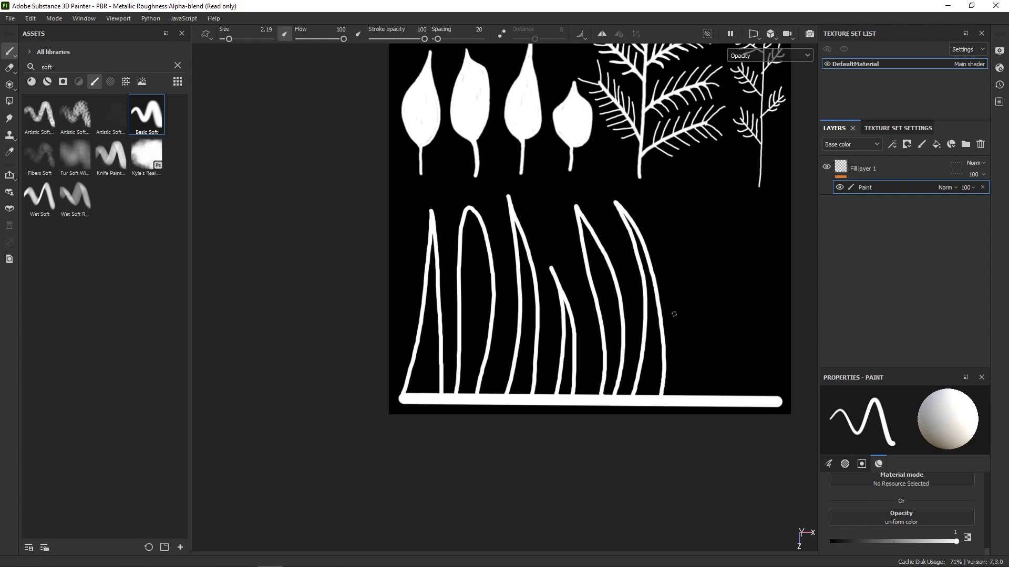
# Fill the three rightmost grass blades with white, including the short one, enlarging the brush to size 4.01.
pyautogui.moveTo(674, 314); pyautogui.dragTo(581, 271, button='middle')
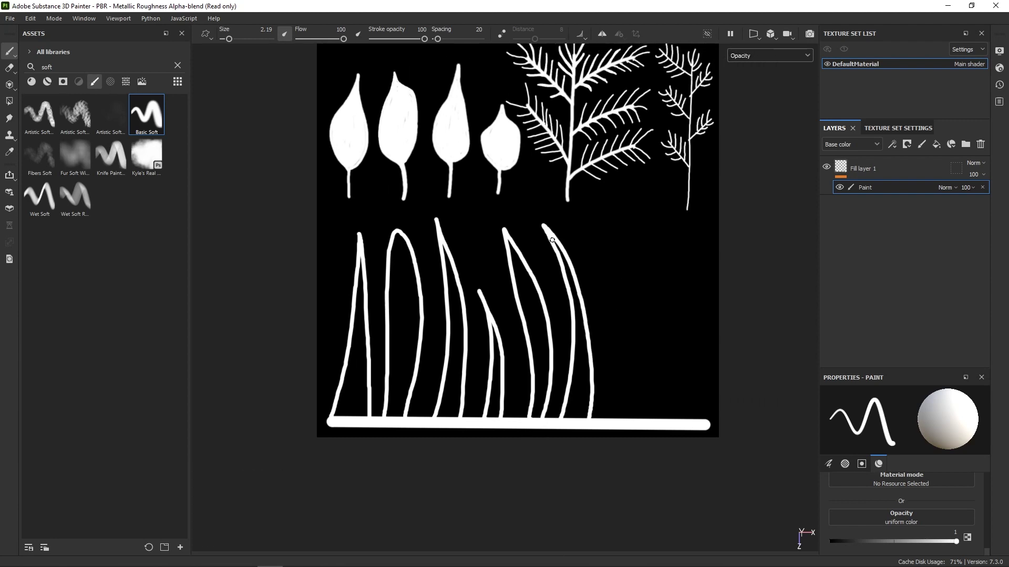
pyautogui.moveTo(564, 266)
pyautogui.mouseDown()
pyautogui.moveTo(582, 347)
pyautogui.moveTo(583, 324)
pyautogui.moveTo(568, 415)
pyautogui.moveTo(574, 378)
pyautogui.moveTo(588, 386)
pyautogui.moveTo(583, 417)
pyautogui.moveTo(578, 400)
pyautogui.moveTo(531, 417)
pyautogui.moveTo(544, 360)
pyautogui.moveTo(535, 377)
pyautogui.mouseUp()
pyautogui.keyDown('ctrl'); pyautogui.moveTo(535, 364); pyautogui.dragTo(542, 362, button='right'); pyautogui.keyUp('ctrl')
pyautogui.moveTo(542, 363)
pyautogui.mouseDown()
pyautogui.moveTo(544, 382)
pyautogui.moveTo(523, 297)
pyautogui.moveTo(532, 329)
pyautogui.mouseUp()
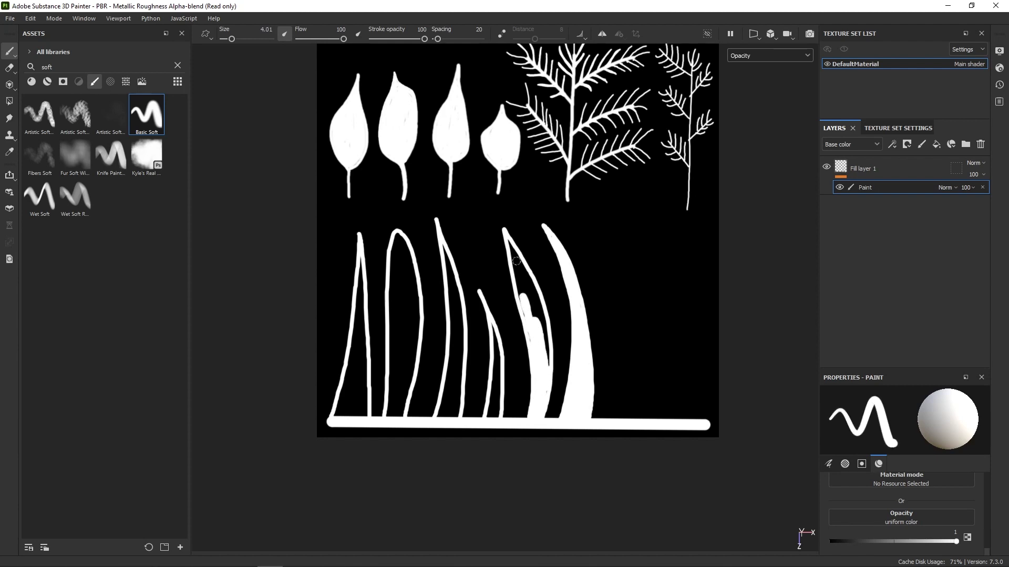
pyautogui.moveTo(510, 250)
pyautogui.mouseDown()
pyautogui.moveTo(545, 353)
pyautogui.moveTo(539, 310)
pyautogui.moveTo(529, 308)
pyautogui.mouseUp()
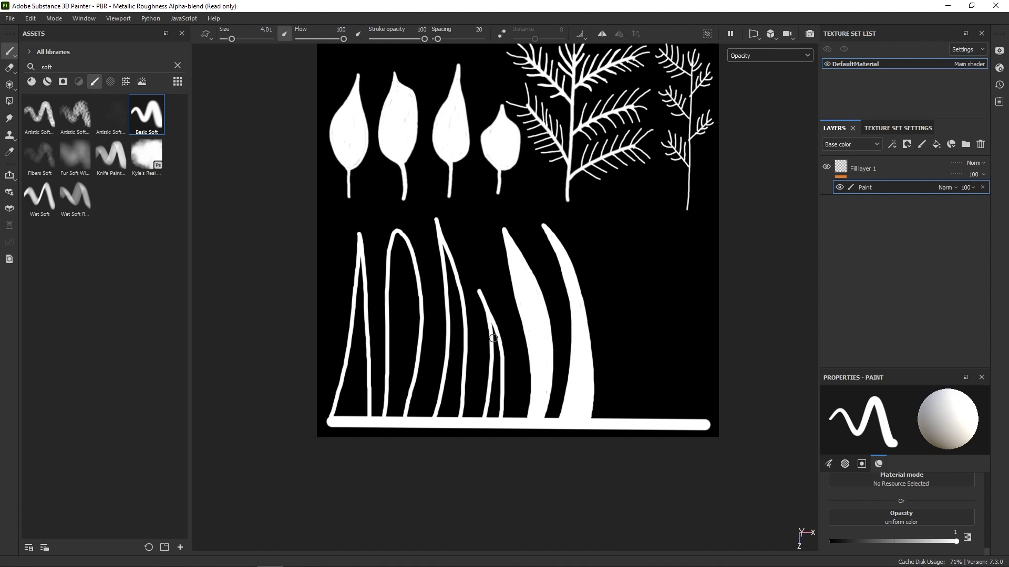
pyautogui.moveTo(493, 338)
pyautogui.mouseDown()
pyautogui.moveTo(493, 407)
pyautogui.moveTo(497, 361)
pyautogui.mouseUp()
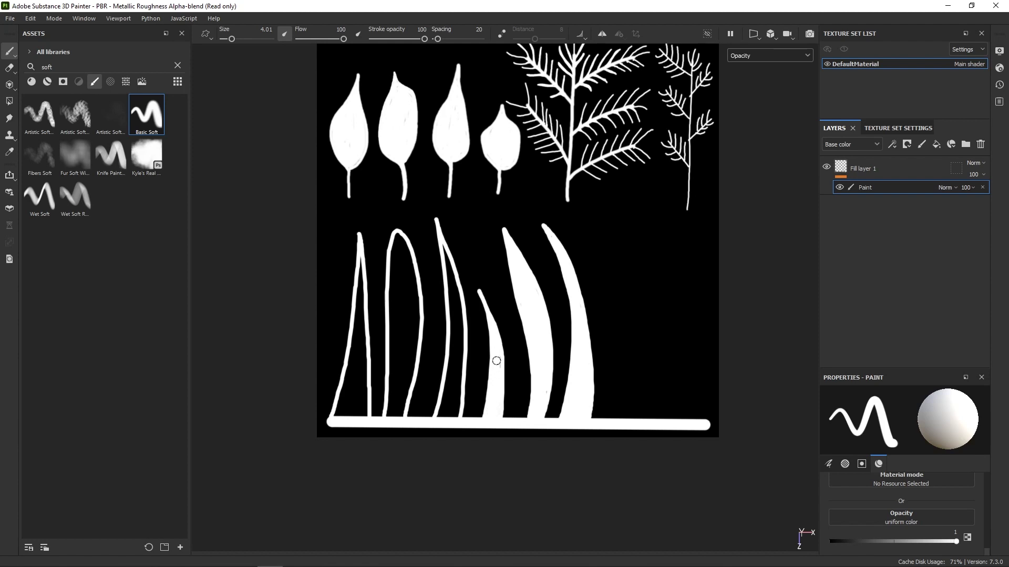
# Fill the third grass blade from the left and the round-tipped second blade with white.
pyautogui.moveTo(444, 252)
pyautogui.mouseDown()
pyautogui.moveTo(452, 330)
pyautogui.moveTo(440, 418)
pyautogui.moveTo(456, 324)
pyautogui.mouseUp()
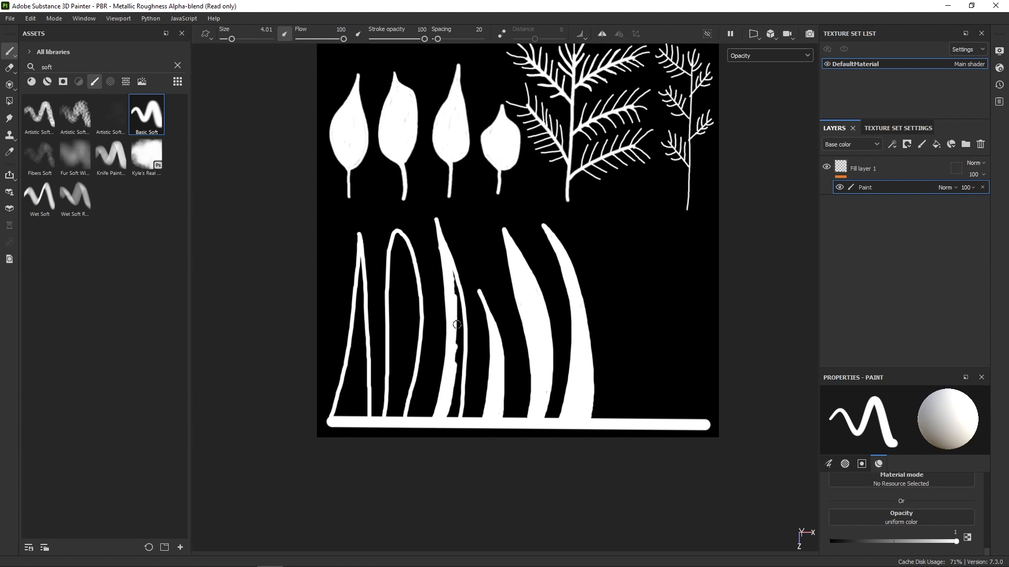
pyautogui.moveTo(438, 236); pyautogui.dragTo(445, 254)
pyautogui.hotkey('ctrl', 'z')
pyautogui.moveTo(454, 286)
pyautogui.mouseDown()
pyautogui.moveTo(453, 412)
pyautogui.moveTo(452, 379)
pyautogui.mouseUp()
pyautogui.moveTo(399, 403)
pyautogui.mouseDown()
pyautogui.moveTo(392, 399)
pyautogui.moveTo(402, 407)
pyautogui.moveTo(416, 332)
pyautogui.moveTo(408, 258)
pyautogui.moveTo(418, 328)
pyautogui.moveTo(400, 239)
pyautogui.moveTo(388, 383)
pyautogui.moveTo(393, 368)
pyautogui.moveTo(398, 390)
pyautogui.moveTo(405, 262)
pyautogui.moveTo(403, 307)
pyautogui.mouseUp()
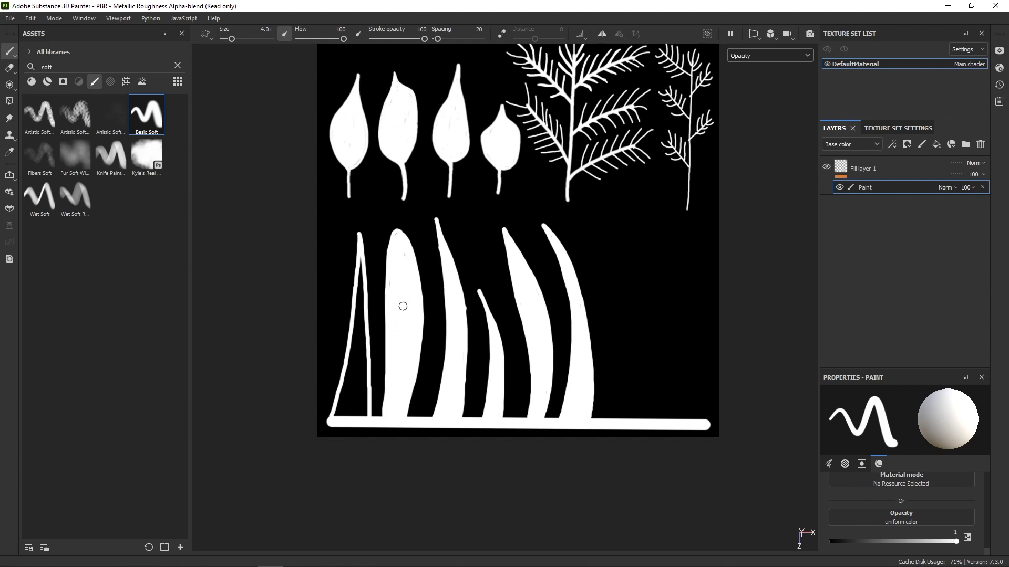
# Fill the leftmost tall pointed grass blade with white, using brush sizes of 2.01 and 2.67.
pyautogui.rightClick(362, 268)
pyautogui.moveTo(360, 269); pyautogui.dragTo(360, 271, button='right')
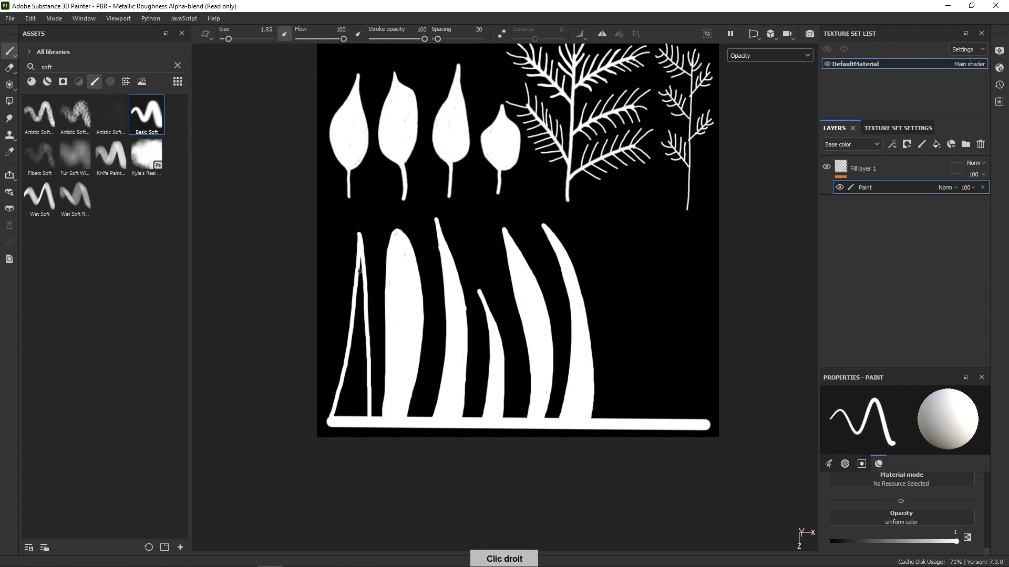
pyautogui.moveTo(360, 280)
pyautogui.mouseDown()
pyautogui.moveTo(341, 395)
pyautogui.moveTo(345, 382)
pyautogui.mouseUp()
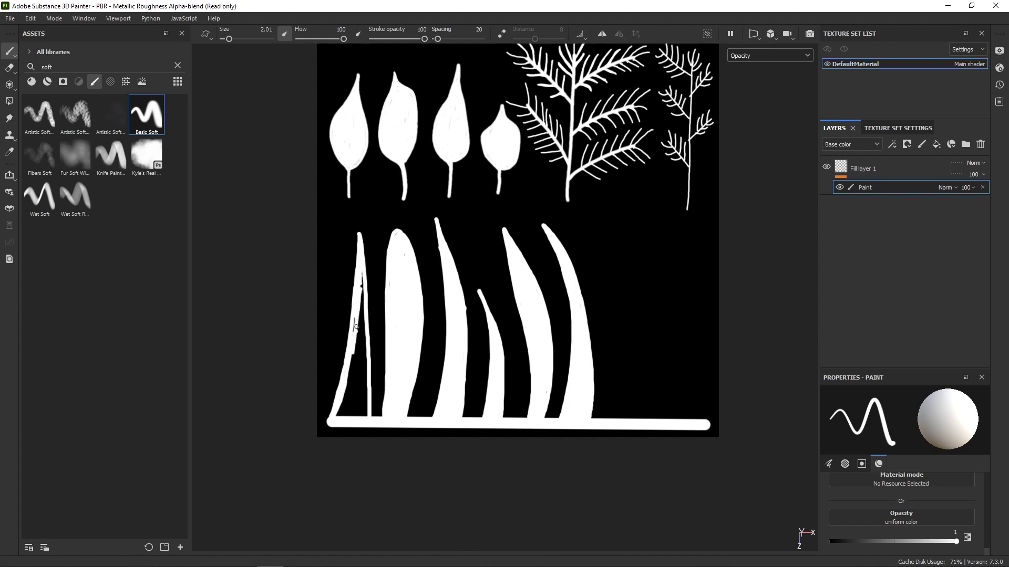
pyautogui.moveTo(356, 326); pyautogui.dragTo(356, 328)
pyautogui.moveTo(362, 285)
pyautogui.mouseDown()
pyautogui.moveTo(366, 369)
pyautogui.moveTo(366, 349)
pyautogui.mouseUp()
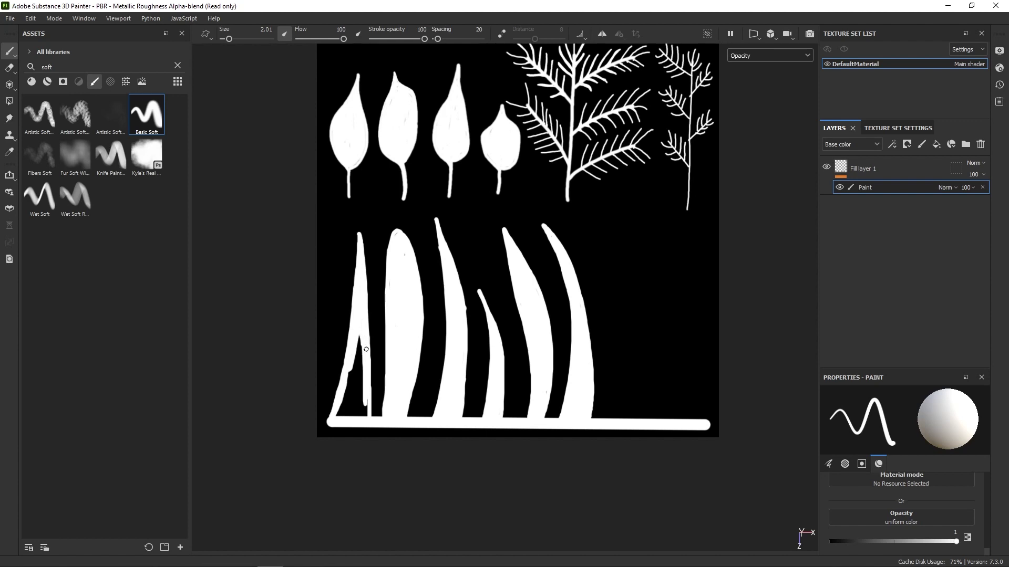
pyautogui.moveTo(365, 398)
pyautogui.mouseDown()
pyautogui.moveTo(359, 334)
pyautogui.moveTo(342, 407)
pyautogui.mouseUp()
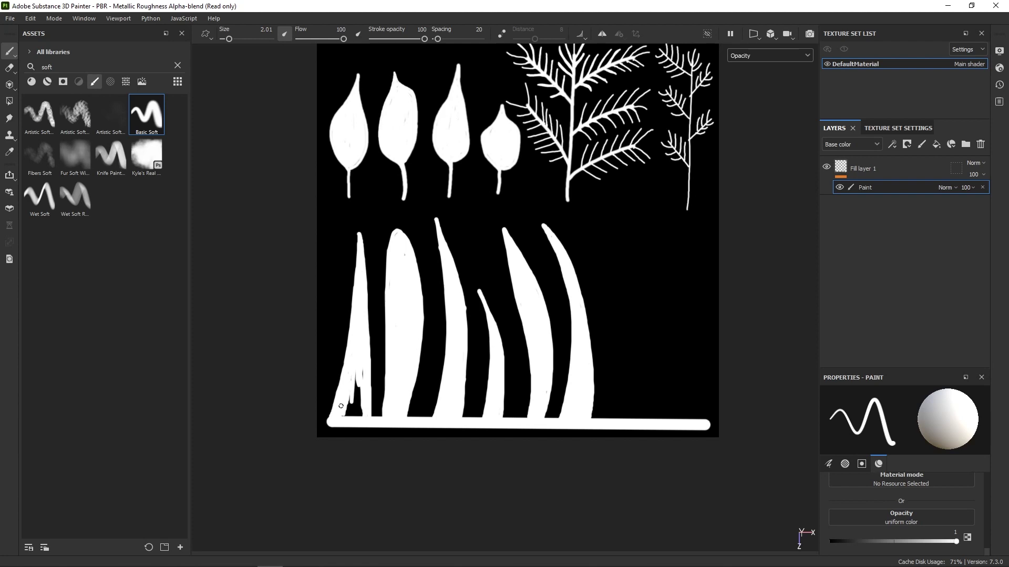
pyautogui.keyDown('ctrl'); pyautogui.moveTo(349, 393); pyautogui.dragTo(354, 392, button='right'); pyautogui.keyUp('ctrl')
pyautogui.moveTo(356, 370)
pyautogui.mouseDown()
pyautogui.moveTo(344, 415)
pyautogui.moveTo(354, 393)
pyautogui.moveTo(360, 404)
pyautogui.mouseUp()
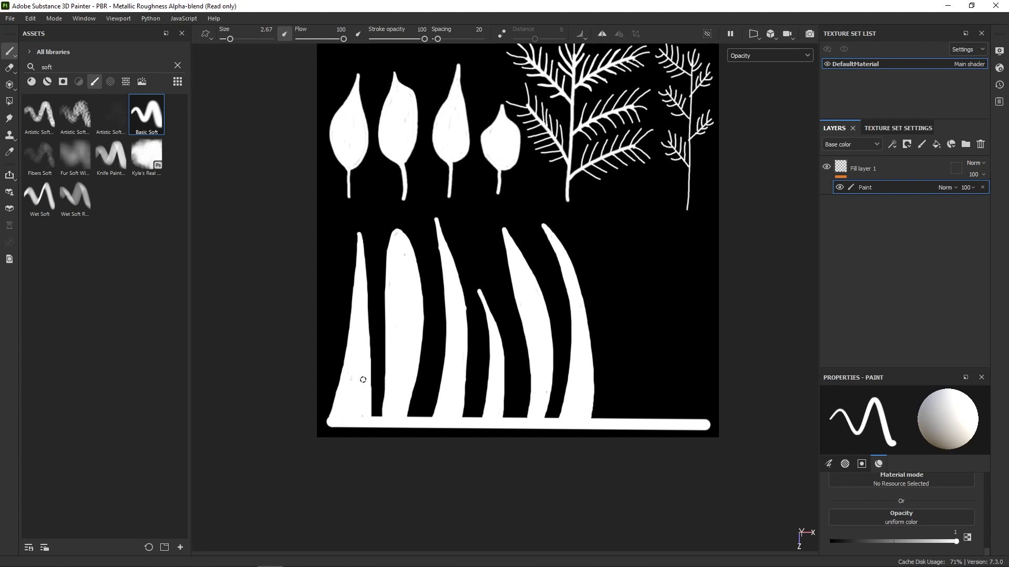
# Set the brush size to 4.64 and paint a straight vertical white line up from the bottom line, to the right of the grass blades.
pyautogui.moveTo(635, 331); pyautogui.dragTo(581, 322, button='middle')
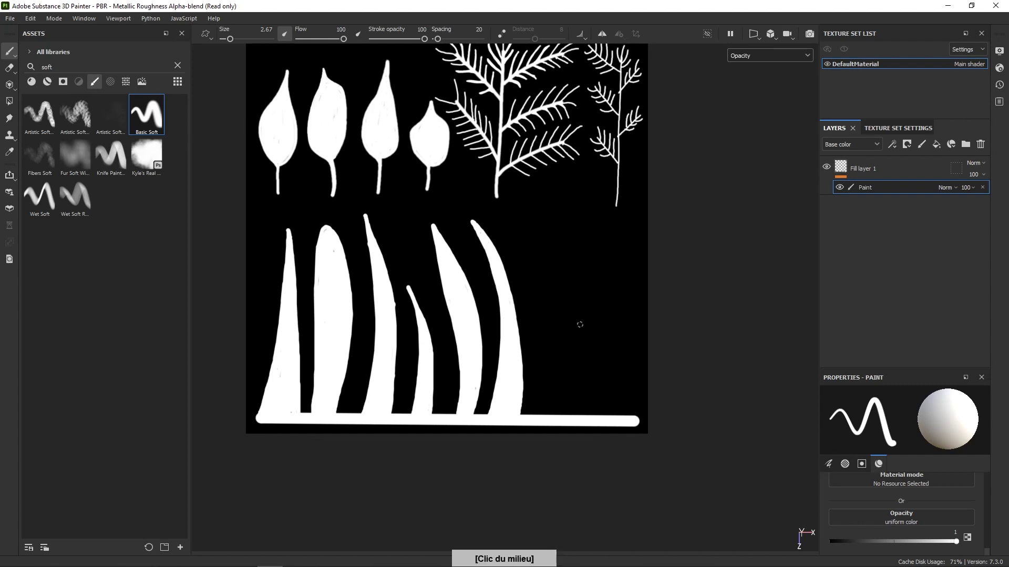
pyautogui.keyDown('ctrl'); pyautogui.moveTo(546, 392); pyautogui.dragTo(552, 419, button='right'); pyautogui.keyUp('ctrl')
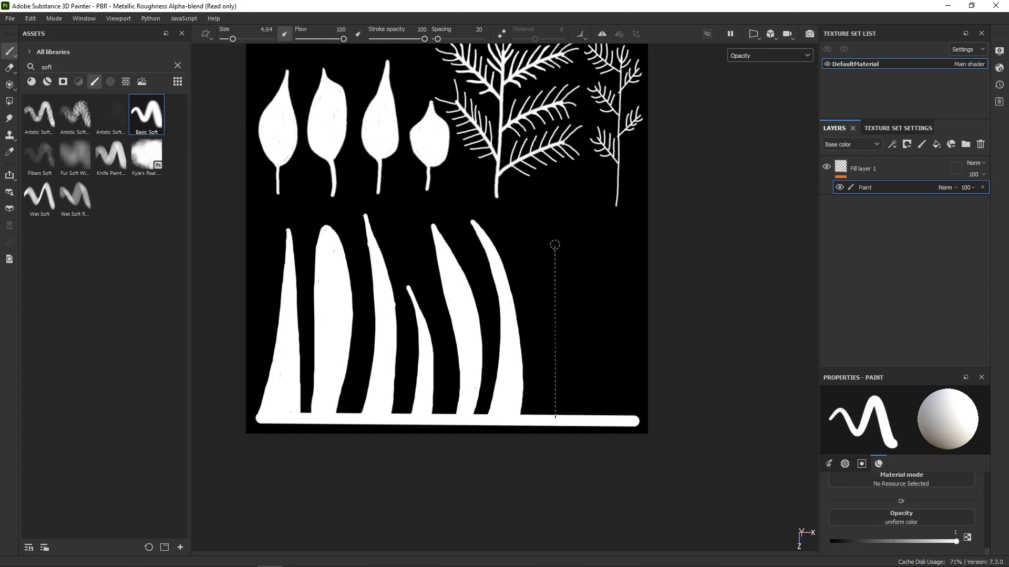
pyautogui.keyDown('shift'); pyautogui.click(558, 179); pyautogui.keyUp('shift')
# Enlarge the brush to size 10.2 and paint a six-petal white flower to the right of the vertical line.
pyautogui.moveTo(603, 261)
pyautogui.mouseDown(button='middle')
pyautogui.moveTo(612, 277)
pyautogui.moveTo(546, 277)
pyautogui.mouseUp(button='middle')
pyautogui.keyDown('ctrl'); pyautogui.moveTo(545, 278); pyautogui.dragTo(541, 253, button='right'); pyautogui.keyUp('ctrl')
pyautogui.moveTo(552, 259); pyautogui.dragTo(556, 263)
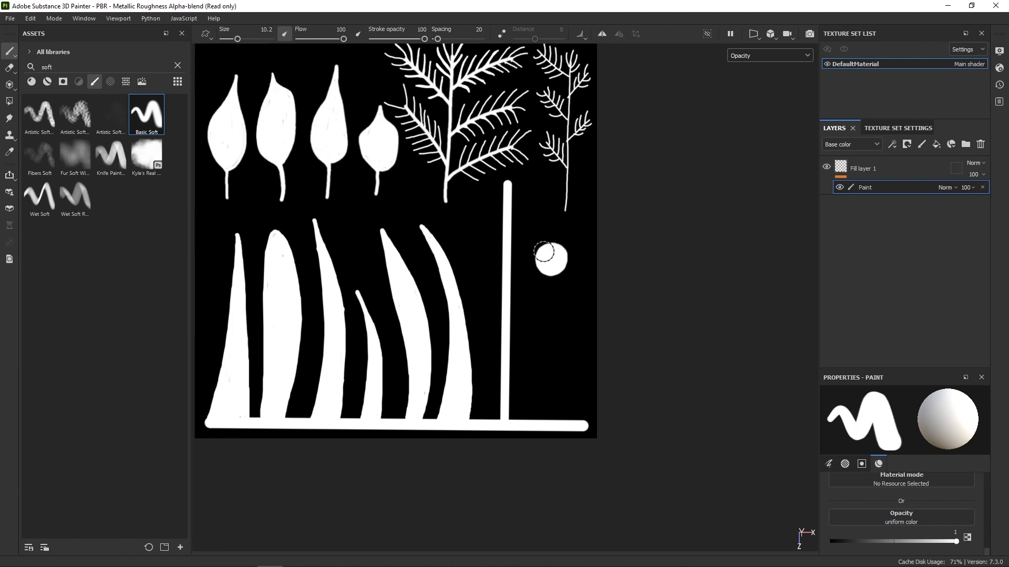
pyautogui.moveTo(559, 246)
pyautogui.mouseDown()
pyautogui.moveTo(569, 234)
pyautogui.moveTo(559, 275)
pyautogui.moveTo(553, 265)
pyautogui.moveTo(530, 284)
pyautogui.moveTo(544, 259)
pyautogui.moveTo(524, 258)
pyautogui.mouseUp()
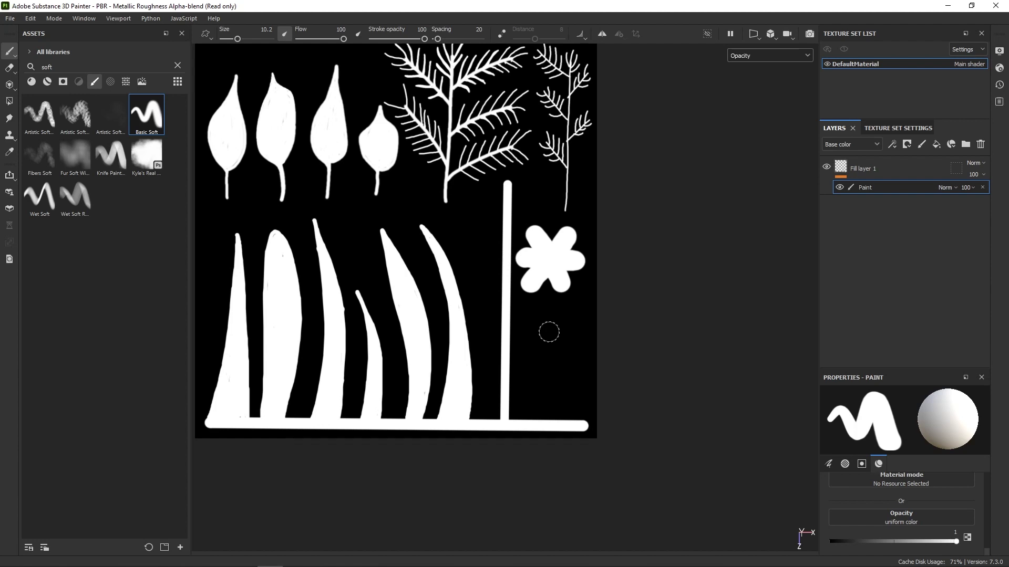
# Paint two smaller white flowers below the six-petal one, using brush size 13.79 for the upper and 7.02 for the lower.
pyautogui.keyDown('ctrl'); pyautogui.moveTo(547, 331); pyautogui.dragTo(546, 340, button='right'); pyautogui.keyUp('ctrl')
pyautogui.moveTo(547, 340)
pyautogui.mouseDown()
pyautogui.moveTo(554, 329)
pyautogui.moveTo(561, 336)
pyautogui.moveTo(545, 348)
pyautogui.moveTo(531, 336)
pyautogui.moveTo(541, 318)
pyautogui.moveTo(560, 321)
pyautogui.mouseUp()
pyautogui.moveTo(547, 394); pyautogui.dragTo(549, 394)
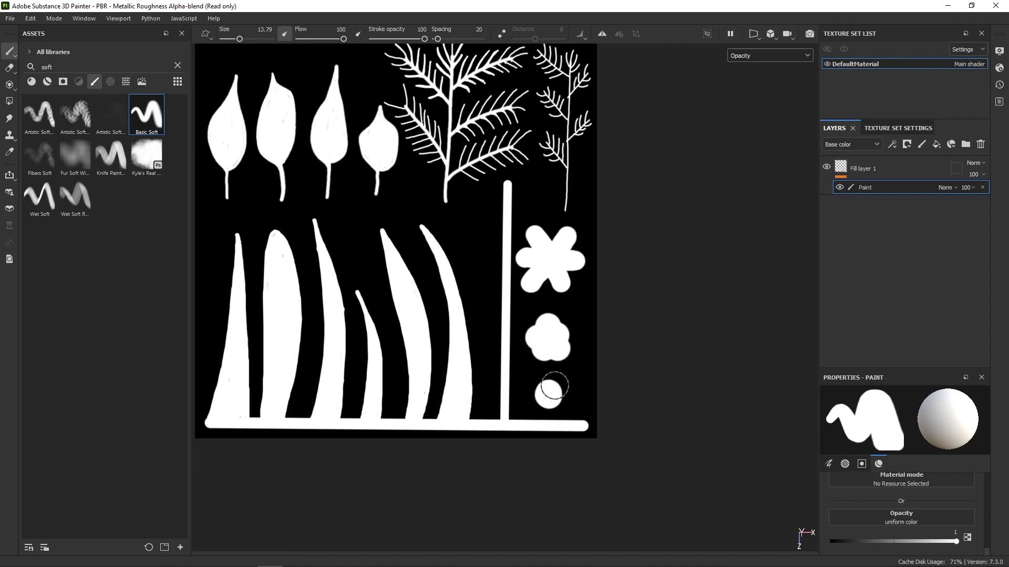
pyautogui.moveTo(555, 386)
pyautogui.keyDown('ctrl'); pyautogui.mouseDown(button='right')
pyautogui.moveTo(560, 376)
pyautogui.moveTo(549, 390)
pyautogui.mouseUp(button='right'); pyautogui.keyUp('ctrl')
pyautogui.moveTo(549, 390)
pyautogui.mouseDown()
pyautogui.moveTo(566, 376)
pyautogui.moveTo(550, 388)
pyautogui.moveTo(563, 379)
pyautogui.moveTo(567, 410)
pyautogui.moveTo(547, 413)
pyautogui.moveTo(524, 389)
pyautogui.moveTo(547, 383)
pyautogui.mouseUp()
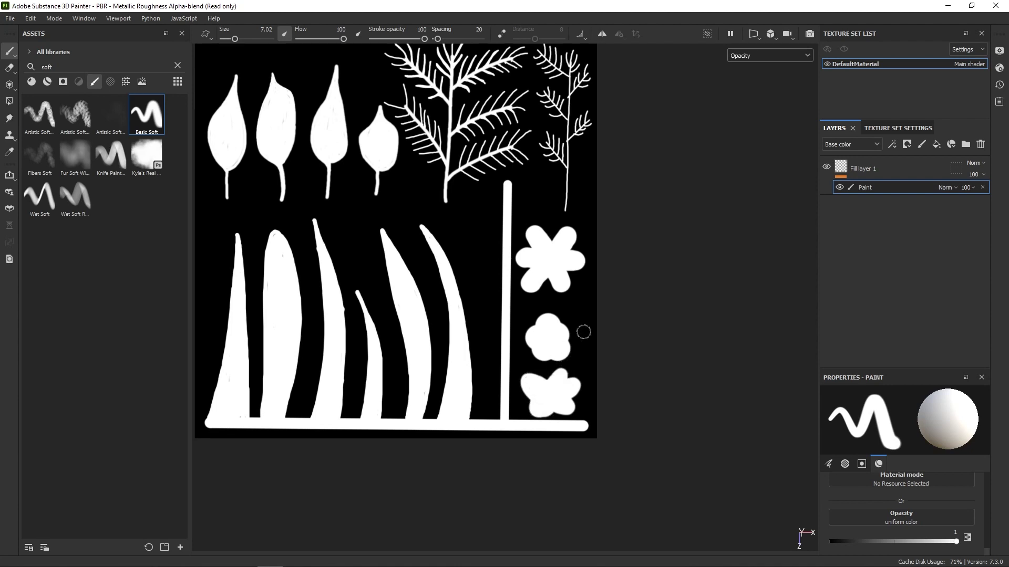
# Reduce the brush size to 2.93 for painting small leaves above the grass blades.
pyautogui.rightClick(482, 224)
pyautogui.moveTo(482, 225)
pyautogui.mouseDown(button='right')
pyautogui.moveTo(466, 223)
pyautogui.moveTo(478, 228)
pyautogui.moveTo(468, 222)
pyautogui.moveTo(473, 230)
pyautogui.moveTo(474, 206)
pyautogui.mouseUp(button='right')
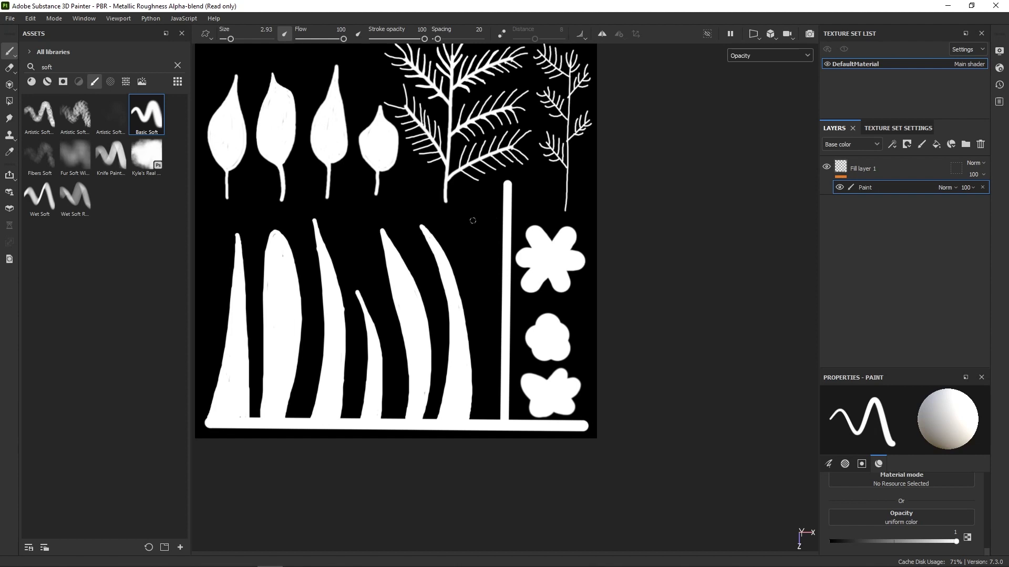
pyautogui.moveTo(469, 251); pyautogui.dragTo(478, 285, button='middle')
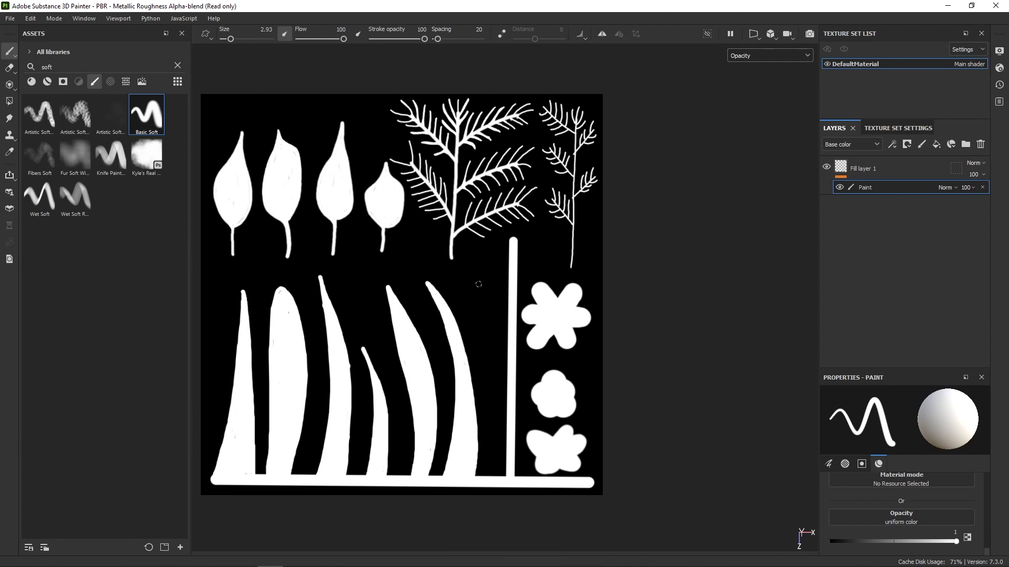
pyautogui.moveTo(481, 300); pyautogui.dragTo(475, 294, button='right')
pyautogui.moveTo(474, 295)
pyautogui.mouseDown()
pyautogui.moveTo(481, 322)
pyautogui.moveTo(460, 286)
pyautogui.moveTo(470, 253)
pyautogui.moveTo(480, 289)
pyautogui.mouseUp()
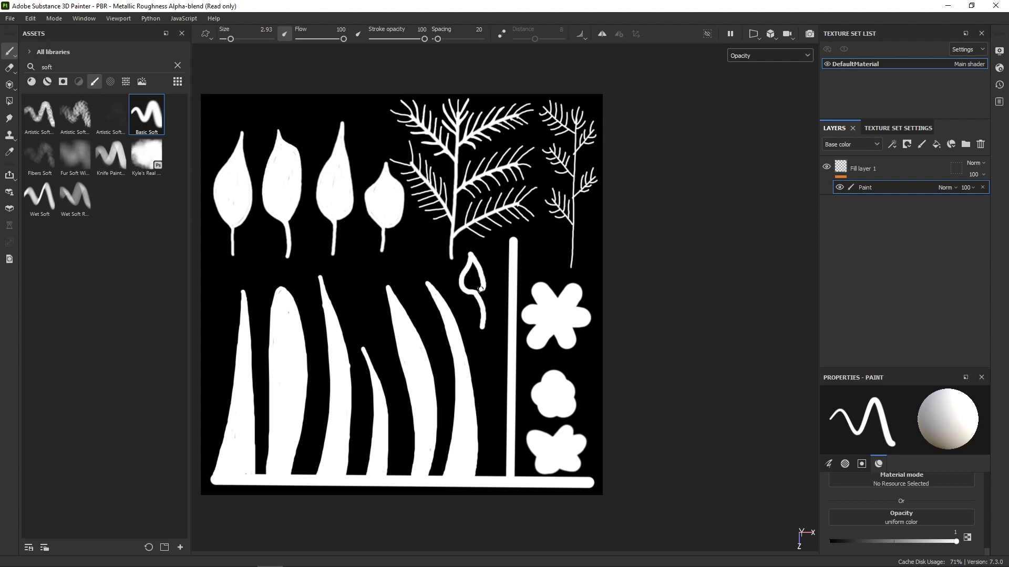
pyautogui.hotkey('ctrl', 'z')
pyautogui.hotkey('ctrl', 'z')
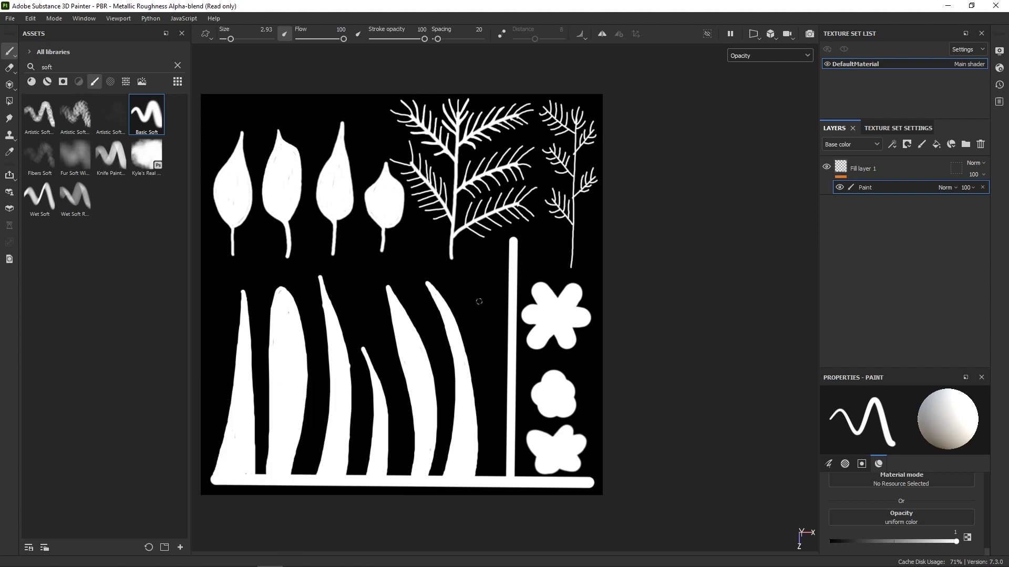
# Paint two small short-stemmed white leaves above the grass, one left of the vertical line and one right of the third blade's tip.
pyautogui.moveTo(477, 306)
pyautogui.mouseDown()
pyautogui.moveTo(480, 319)
pyautogui.moveTo(455, 278)
pyautogui.moveTo(465, 253)
pyautogui.moveTo(484, 295)
pyautogui.moveTo(468, 263)
pyautogui.moveTo(460, 291)
pyautogui.moveTo(465, 272)
pyautogui.moveTo(467, 295)
pyautogui.moveTo(471, 277)
pyautogui.moveTo(478, 288)
pyautogui.moveTo(475, 269)
pyautogui.mouseUp()
pyautogui.hotkey('ctrl', 'z')
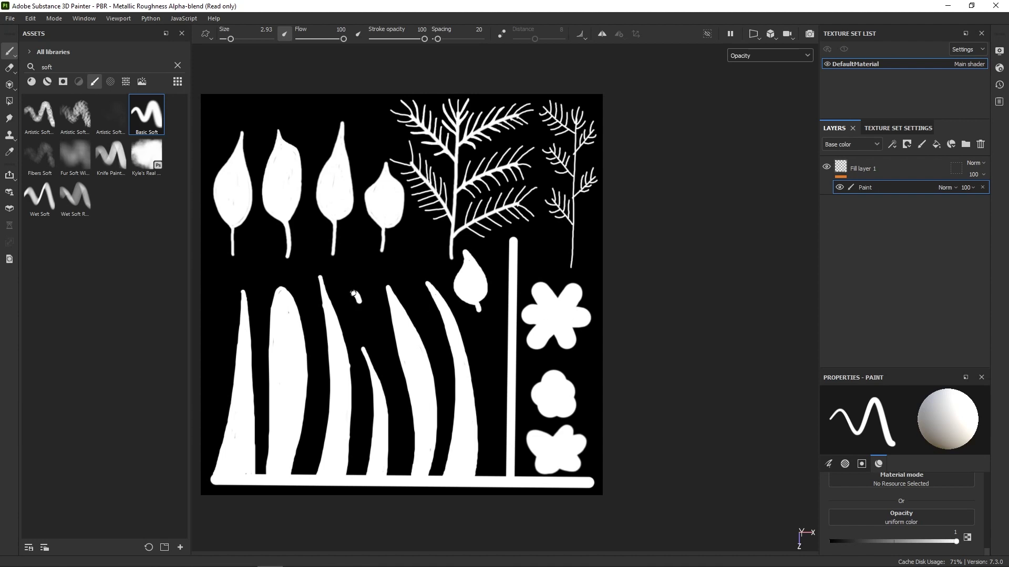
pyautogui.moveTo(353, 293)
pyautogui.mouseDown()
pyautogui.moveTo(340, 280)
pyautogui.moveTo(351, 252)
pyautogui.moveTo(362, 278)
pyautogui.moveTo(357, 292)
pyautogui.moveTo(349, 262)
pyautogui.moveTo(347, 285)
pyautogui.moveTo(352, 268)
pyautogui.moveTo(358, 281)
pyautogui.moveTo(354, 261)
pyautogui.mouseUp()
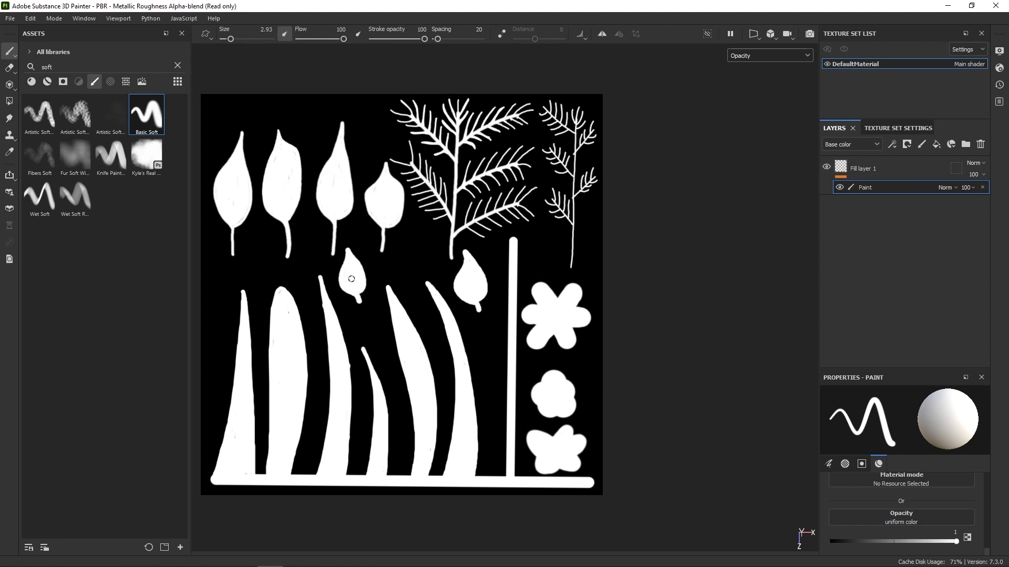
# Set the brush size to 3.07 and paint two more small leaves, one between the first two large leaf stems and one beside the fourth leaf.
pyautogui.moveTo(342, 290); pyautogui.dragTo(407, 308, button='middle')
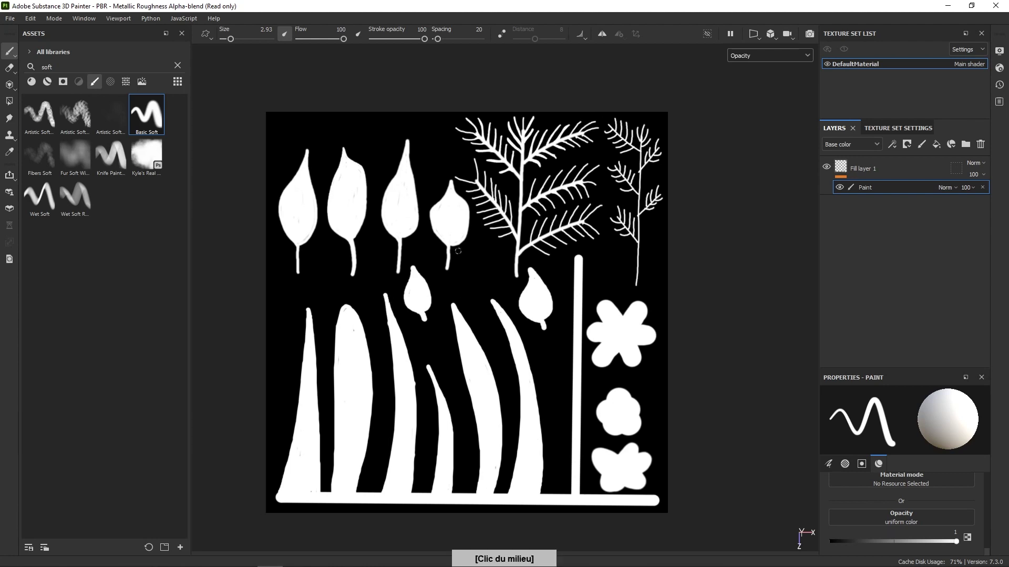
pyautogui.moveTo(363, 272); pyautogui.dragTo(406, 299, button='middle')
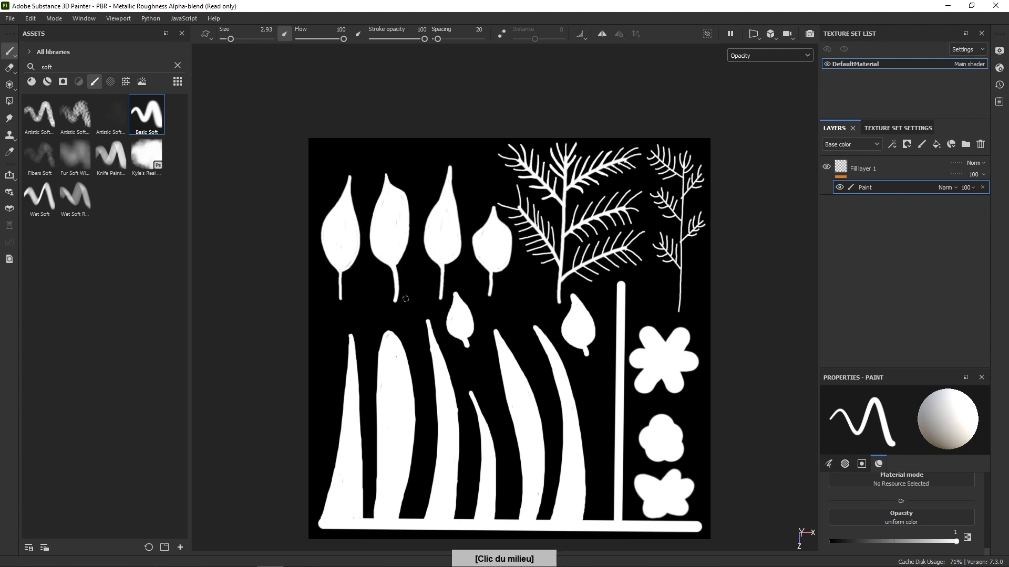
pyautogui.moveTo(365, 302)
pyautogui.mouseDown(button='right')
pyautogui.moveTo(379, 304)
pyautogui.moveTo(364, 311)
pyautogui.mouseUp(button='right')
pyautogui.moveTo(363, 311)
pyautogui.mouseDown()
pyautogui.moveTo(367, 330)
pyautogui.moveTo(361, 274)
pyautogui.moveTo(371, 288)
pyautogui.moveTo(369, 310)
pyautogui.moveTo(361, 286)
pyautogui.moveTo(366, 311)
pyautogui.moveTo(374, 288)
pyautogui.mouseUp()
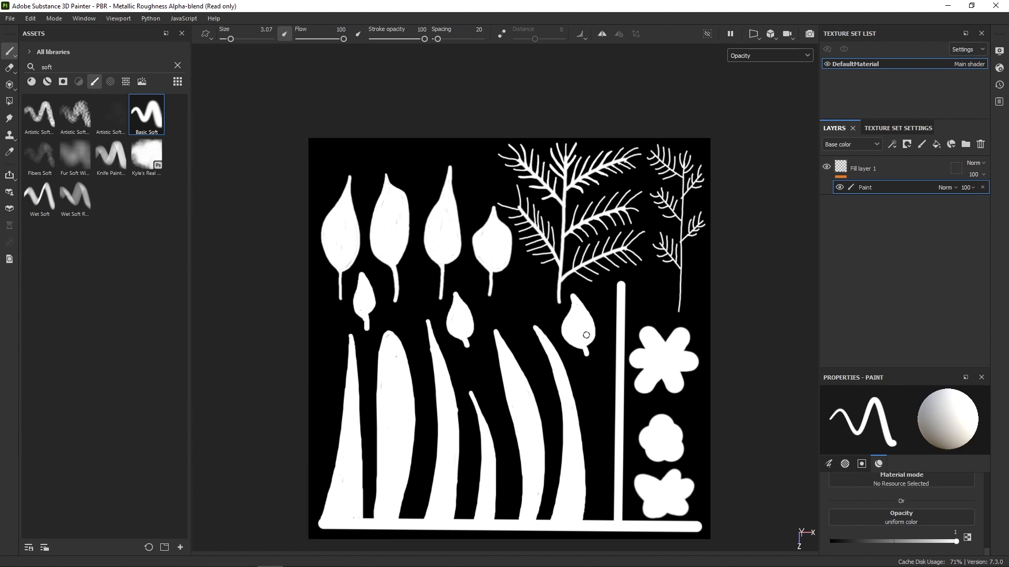
pyautogui.moveTo(522, 301)
pyautogui.mouseDown()
pyautogui.moveTo(513, 277)
pyautogui.moveTo(522, 260)
pyautogui.moveTo(532, 288)
pyautogui.moveTo(523, 295)
pyautogui.moveTo(518, 278)
pyautogui.moveTo(521, 292)
pyautogui.moveTo(529, 284)
pyautogui.mouseUp()
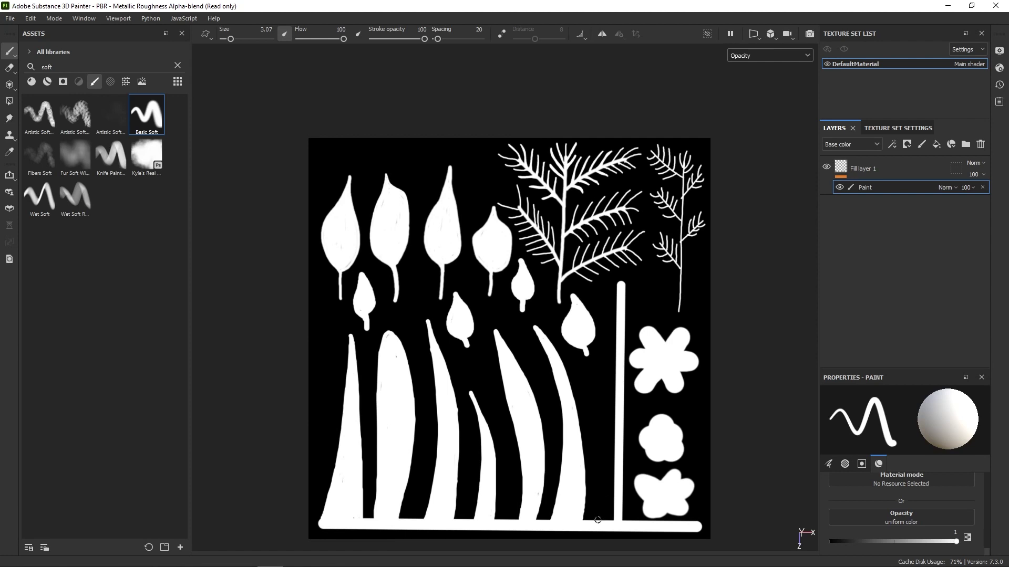
# Add two thin white grass blades on the bottom line, one beside the vertical line and a very short one right of the short blade.
pyautogui.moveTo(594, 520)
pyautogui.mouseDown()
pyautogui.moveTo(598, 441)
pyautogui.moveTo(585, 377)
pyautogui.moveTo(601, 520)
pyautogui.moveTo(600, 468)
pyautogui.moveTo(600, 506)
pyautogui.mouseUp()
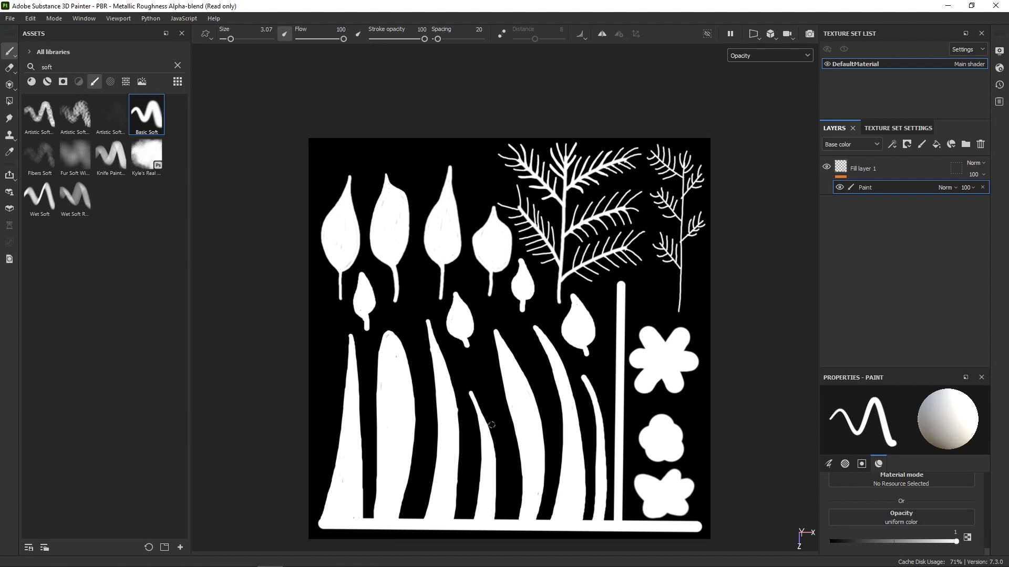
pyautogui.moveTo(504, 522); pyautogui.dragTo(506, 478)
pyautogui.hotkey('ctrl', 'z')
pyautogui.moveTo(502, 523)
pyautogui.mouseDown()
pyautogui.moveTo(504, 450)
pyautogui.moveTo(510, 525)
pyautogui.mouseUp()
# Set the paint opacity value to 0, trim the tips of the right thin blade and the short blade, and erase the bottom line beside the latter.
pyautogui.moveTo(956, 542); pyautogui.dragTo(835, 544)
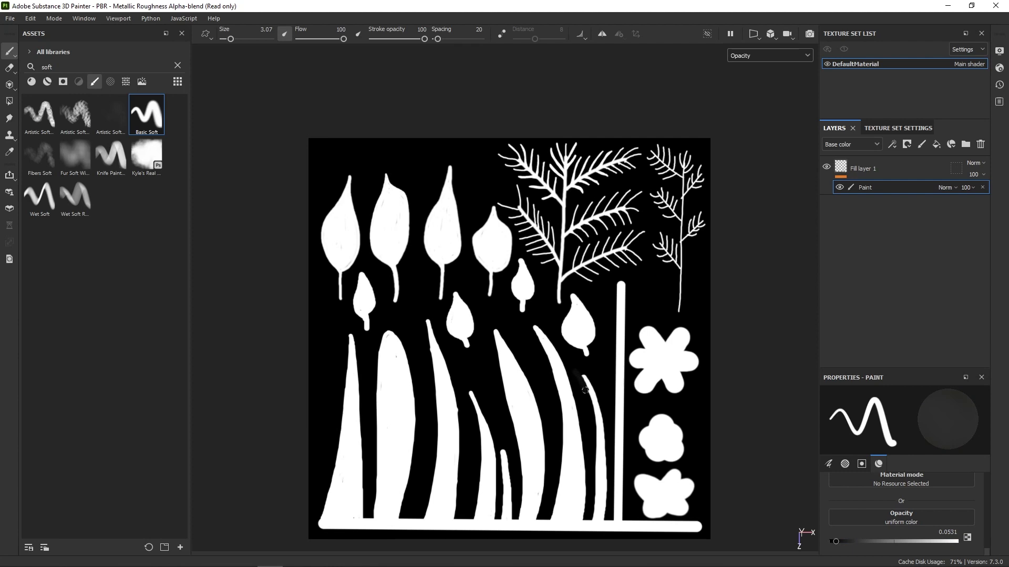
pyautogui.moveTo(837, 541); pyautogui.dragTo(832, 541)
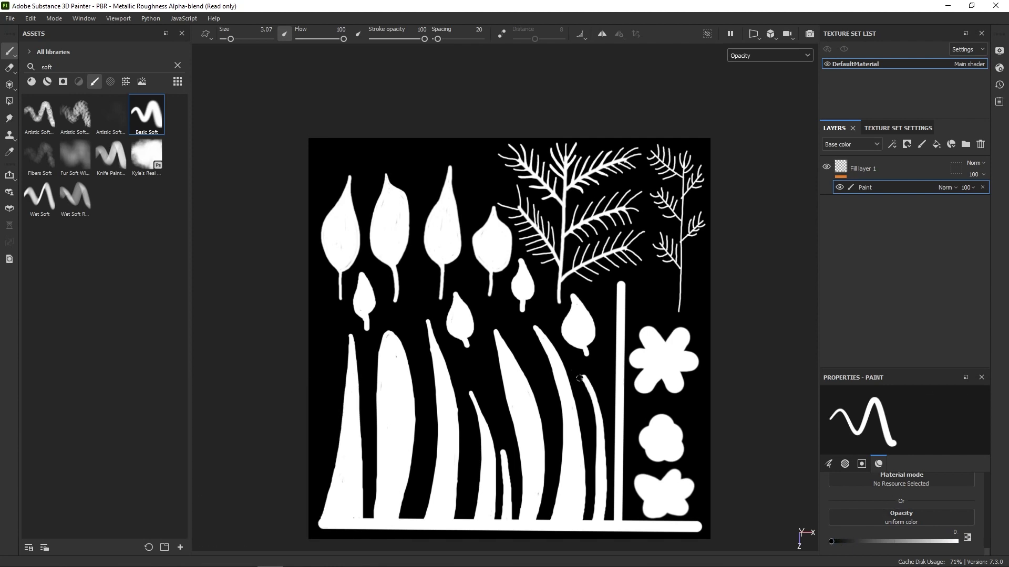
pyautogui.moveTo(580, 377); pyautogui.dragTo(585, 388)
pyautogui.moveTo(463, 386)
pyautogui.mouseDown()
pyautogui.moveTo(480, 465)
pyautogui.moveTo(471, 516)
pyautogui.moveTo(459, 524)
pyautogui.moveTo(516, 531)
pyautogui.moveTo(518, 515)
pyautogui.mouseUp()
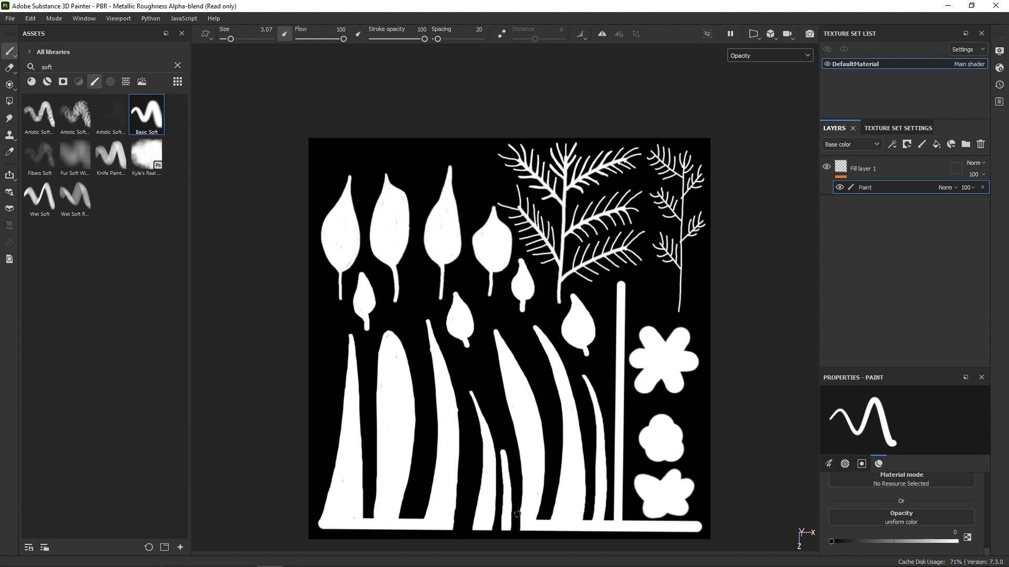
# Slim the very short blade with black and erase the remaining bottom line from there to its right end.
pyautogui.moveTo(504, 445)
pyautogui.mouseDown()
pyautogui.moveTo(513, 540)
pyautogui.moveTo(533, 528)
pyautogui.moveTo(521, 518)
pyautogui.moveTo(519, 528)
pyautogui.moveTo(532, 525)
pyautogui.mouseUp()
pyautogui.moveTo(541, 520)
pyautogui.mouseDown()
pyautogui.moveTo(549, 507)
pyautogui.moveTo(547, 523)
pyautogui.moveTo(549, 513)
pyautogui.moveTo(580, 530)
pyautogui.moveTo(587, 515)
pyautogui.moveTo(588, 526)
pyautogui.moveTo(606, 514)
pyautogui.moveTo(604, 529)
pyautogui.moveTo(613, 503)
pyautogui.moveTo(609, 532)
pyautogui.moveTo(611, 500)
pyautogui.moveTo(625, 520)
pyautogui.mouseUp()
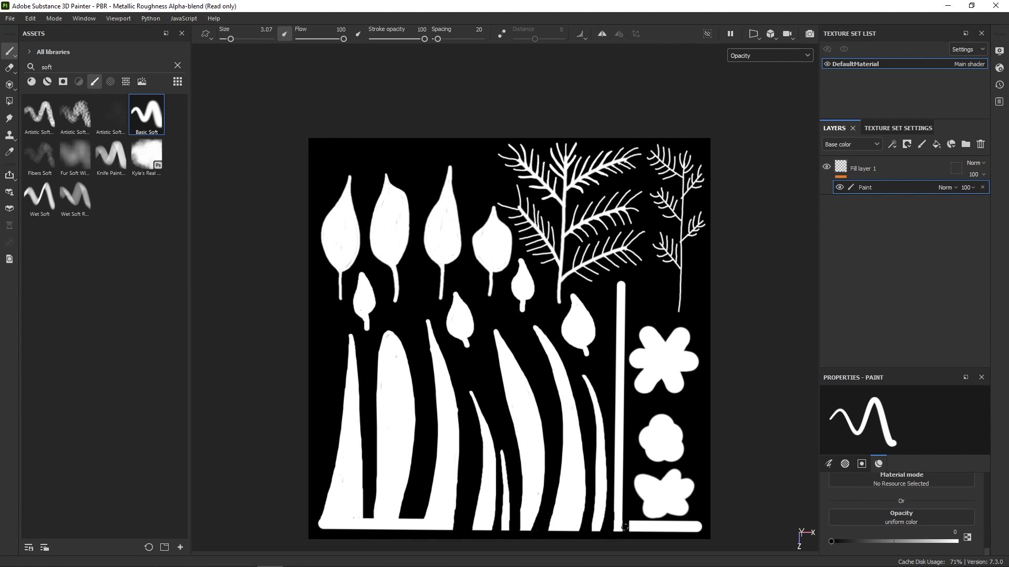
pyautogui.moveTo(626, 523); pyautogui.dragTo(698, 529)
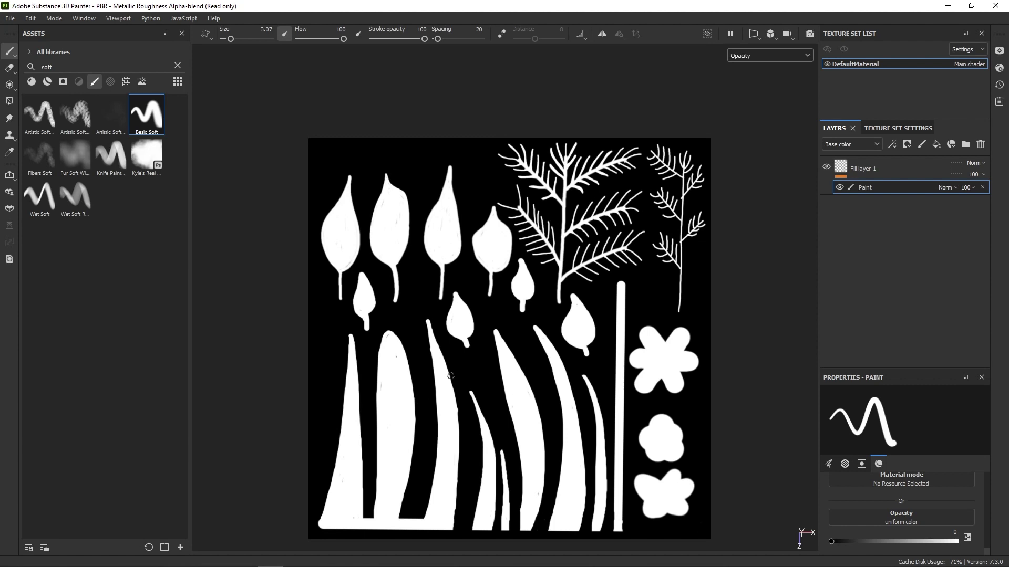
# Slim the third and leftmost grass blades with black and erase the bottom line between the three left blades.
pyautogui.moveTo(429, 319)
pyautogui.mouseDown()
pyautogui.moveTo(457, 409)
pyautogui.moveTo(450, 533)
pyautogui.mouseUp()
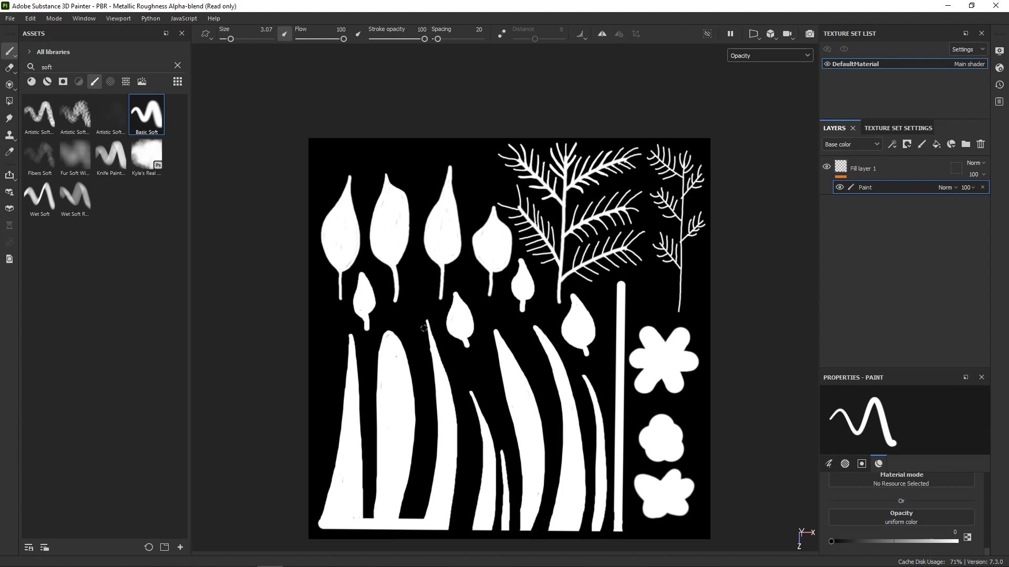
pyautogui.moveTo(424, 330); pyautogui.dragTo(438, 401)
pyautogui.moveTo(427, 347)
pyautogui.mouseDown()
pyautogui.moveTo(438, 481)
pyautogui.moveTo(418, 548)
pyautogui.moveTo(422, 517)
pyautogui.moveTo(409, 525)
pyautogui.moveTo(403, 510)
pyautogui.moveTo(399, 527)
pyautogui.moveTo(412, 522)
pyautogui.moveTo(370, 507)
pyautogui.moveTo(373, 530)
pyautogui.moveTo(372, 507)
pyautogui.mouseUp()
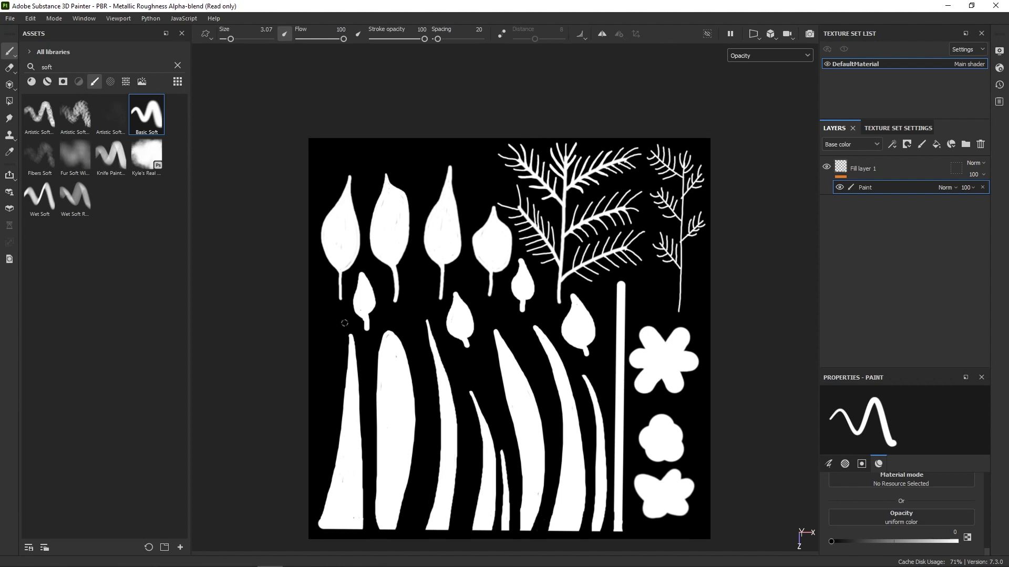
pyautogui.moveTo(345, 340)
pyautogui.mouseDown()
pyautogui.moveTo(333, 509)
pyautogui.moveTo(340, 407)
pyautogui.moveTo(319, 530)
pyautogui.moveTo(326, 502)
pyautogui.mouseUp()
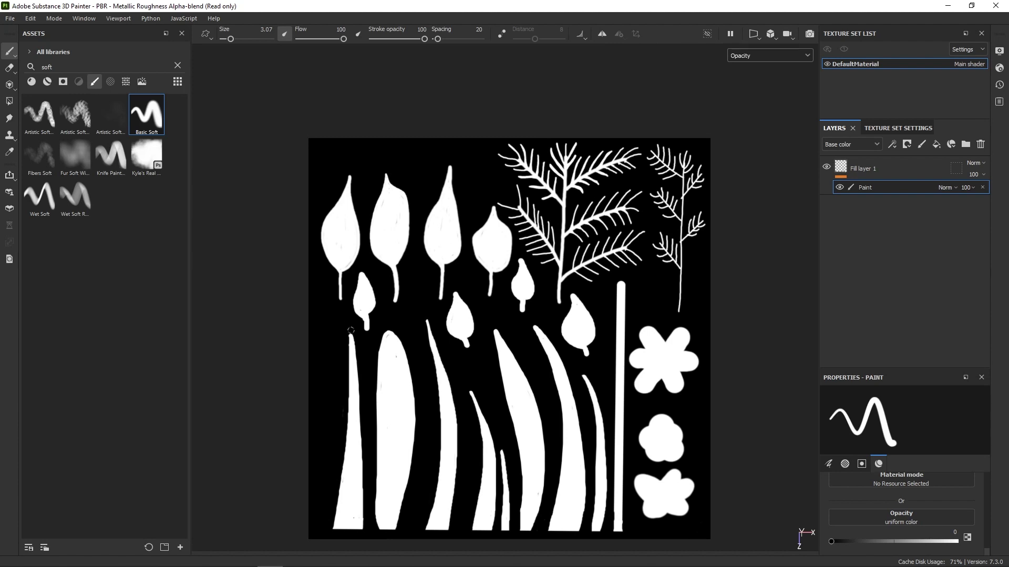
pyautogui.moveTo(348, 326)
pyautogui.mouseDown()
pyautogui.moveTo(359, 357)
pyautogui.moveTo(346, 324)
pyautogui.moveTo(347, 349)
pyautogui.moveTo(343, 314)
pyautogui.moveTo(337, 452)
pyautogui.moveTo(346, 357)
pyautogui.mouseUp()
pyautogui.keyDown('alt'); pyautogui.moveTo(626, 405); pyautogui.dragTo(604, 399, button='right'); pyautogui.keyUp('alt')
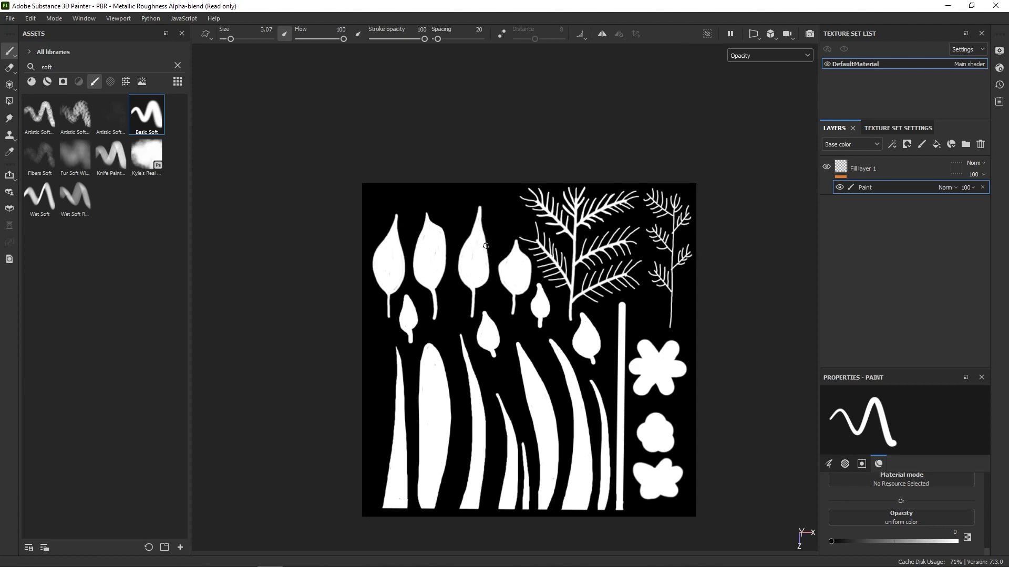
# Reshape the second large leaf to a smooth pointed tip with black, then set the opacity value to 1 and round its edge in white.
pyautogui.moveTo(530, 415); pyautogui.dragTo(534, 411)
pyautogui.press('ctrl')
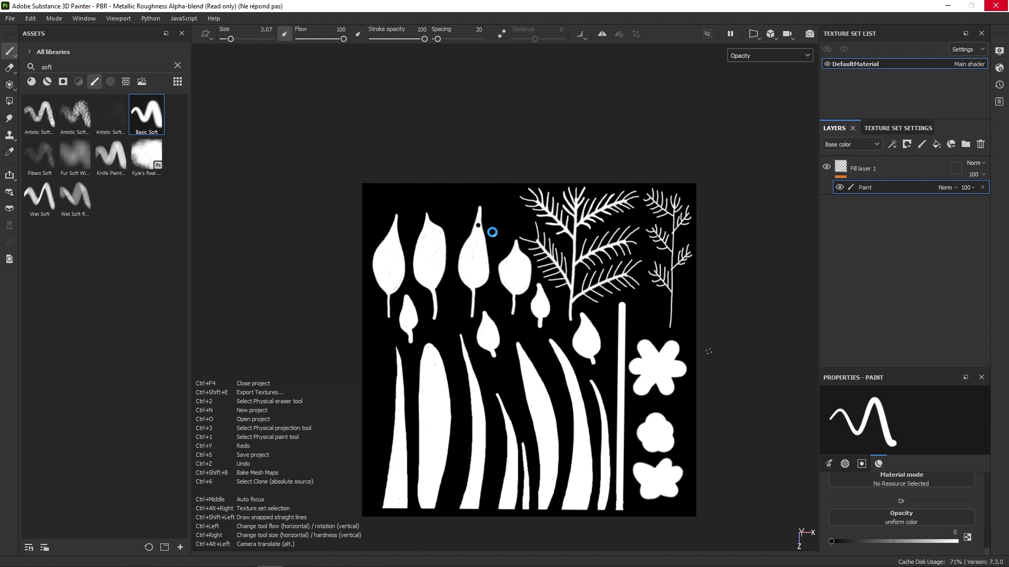
pyautogui.hotkey('ctrl', 'z')
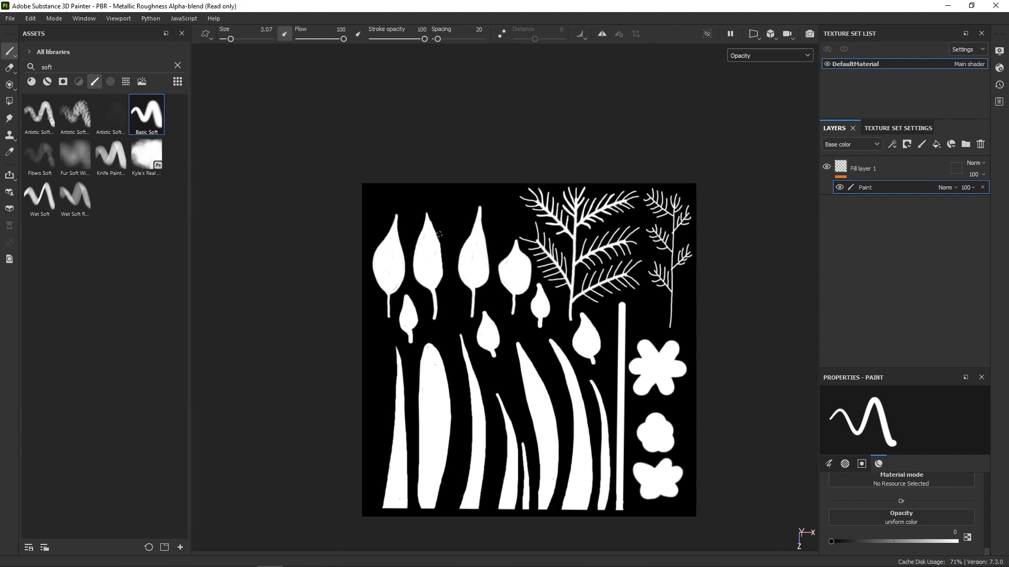
pyautogui.moveTo(831, 541); pyautogui.dragTo(957, 541)
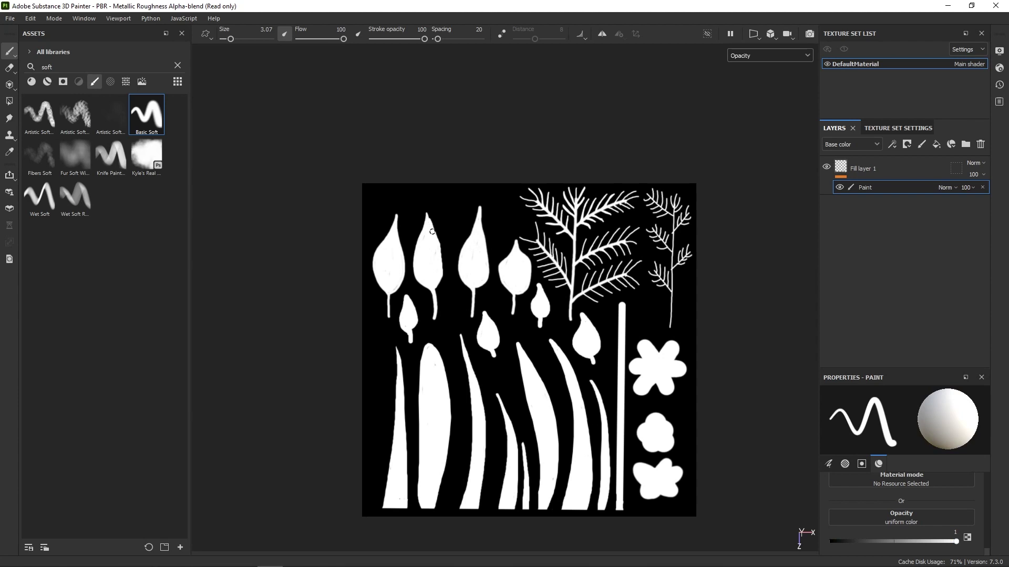
pyautogui.moveTo(432, 287)
pyautogui.mouseDown()
pyautogui.moveTo(440, 251)
pyautogui.moveTo(426, 215)
pyautogui.moveTo(443, 254)
pyautogui.moveTo(438, 284)
pyautogui.mouseUp()
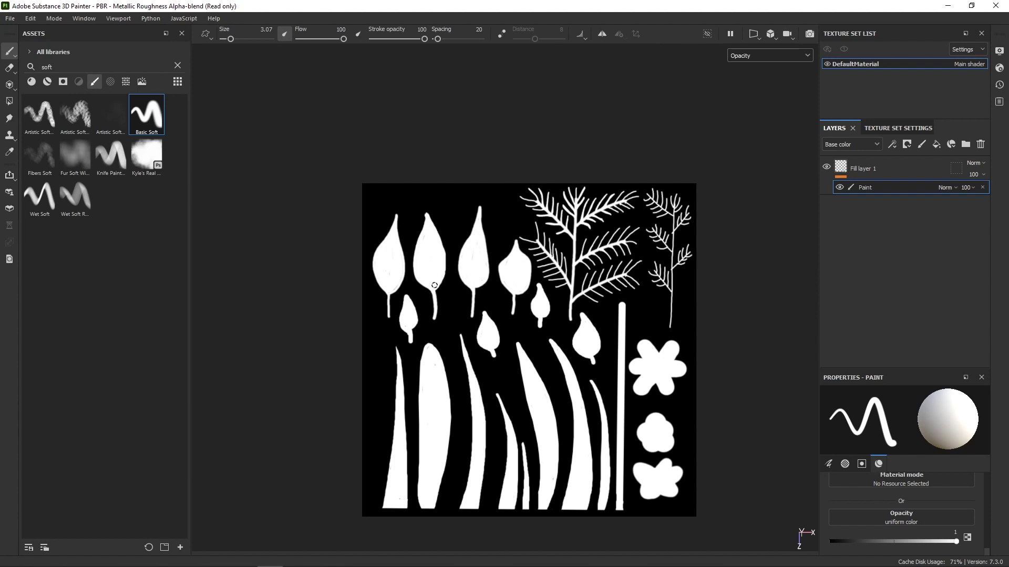